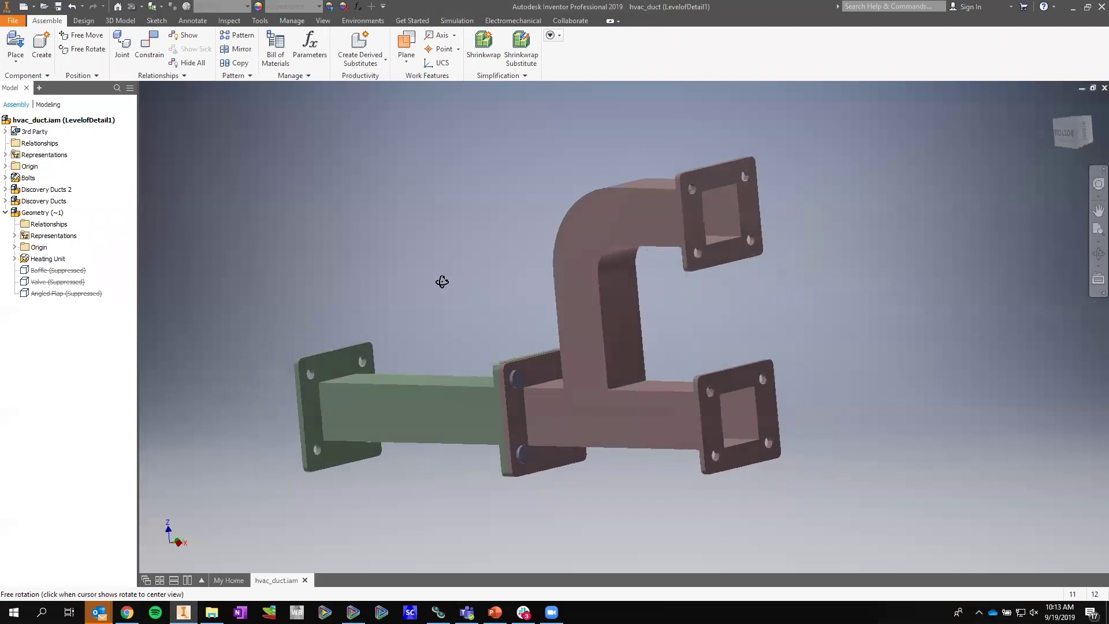
shift+middle_drag(871, 267, 451, 298)
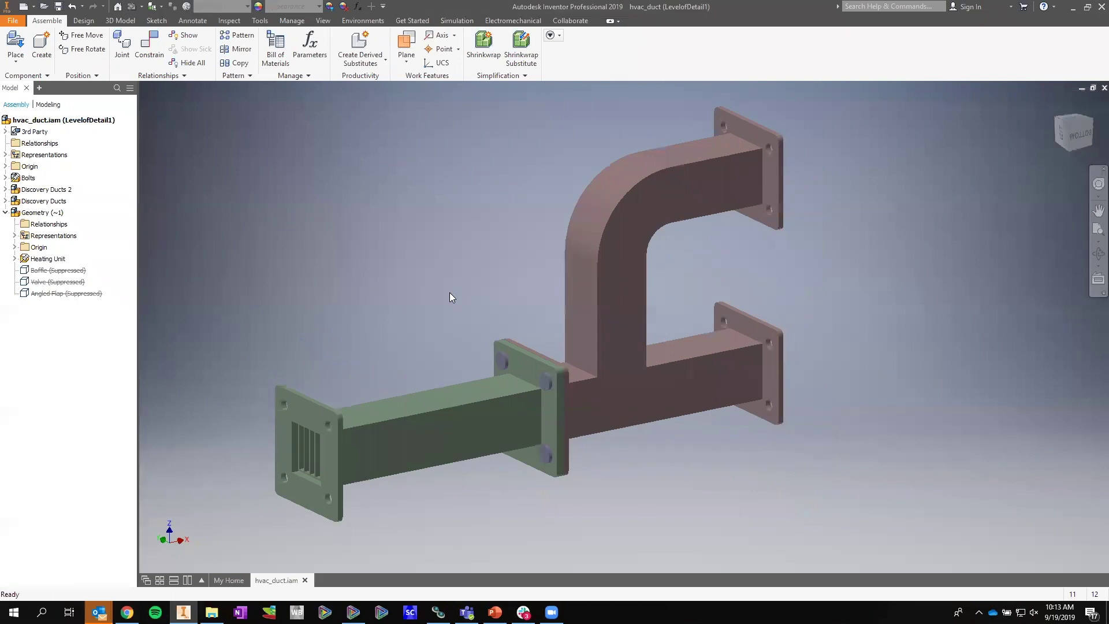
scroll(451, 297, up, 2)
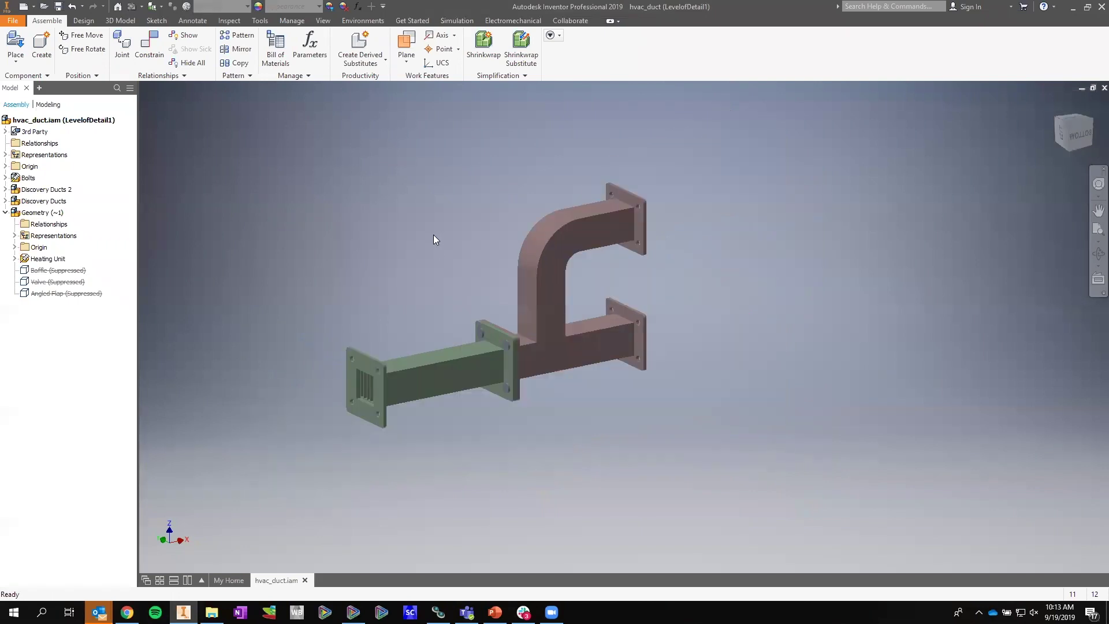
mouse_move(431, 233)
shift+middle_down()
mouse_move(455, 237)
mouse_move(434, 234)
shift+middle_up()
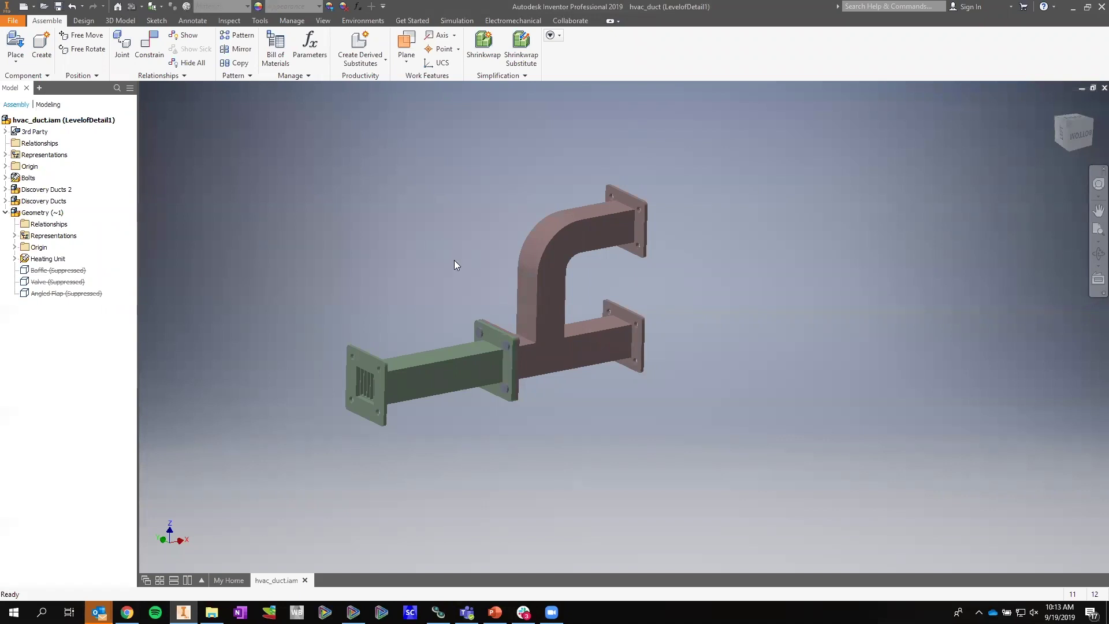
scroll(454, 263, up, 5)
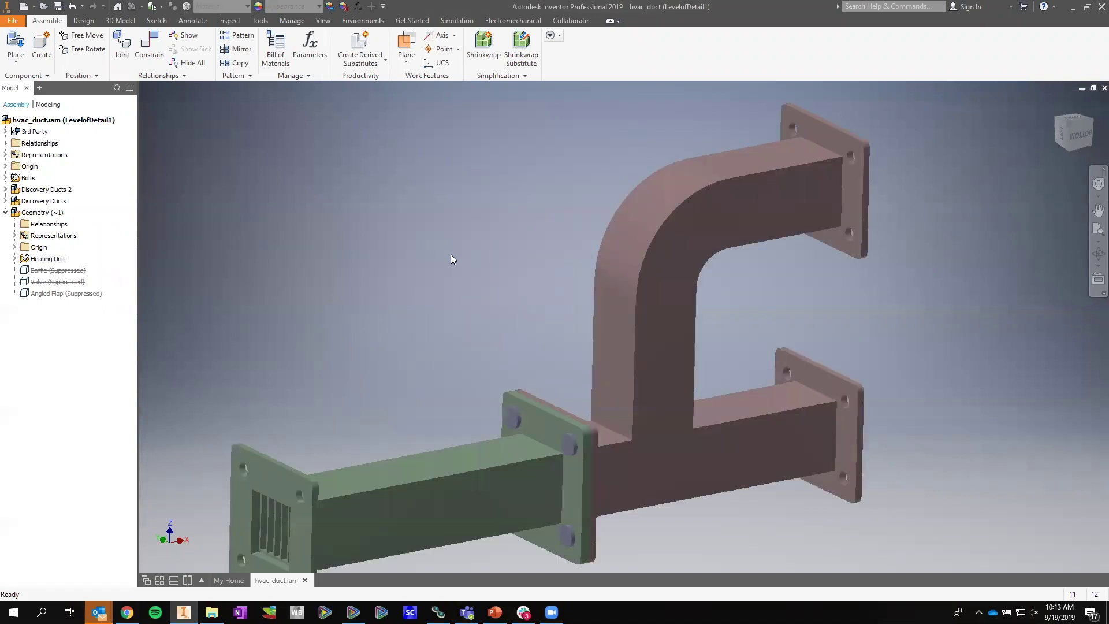
scroll(452, 259, down, 3)
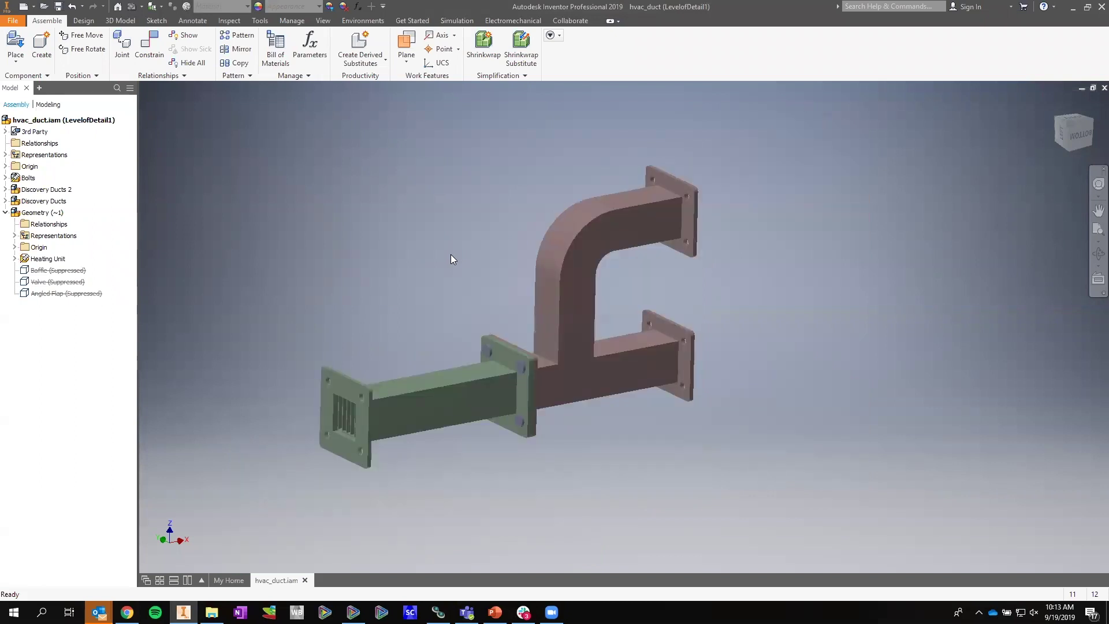
Switch to ANSYS Discovery Live and open the Inventor assembly hvac_duct from the 09062019 folder
click(1092, 12)
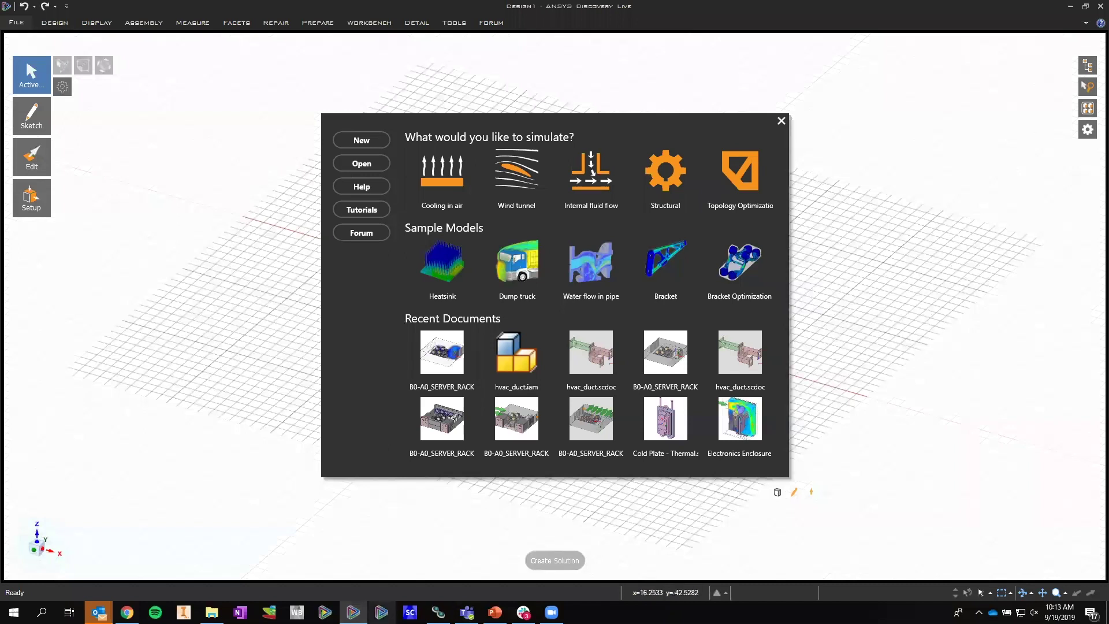
mouse_move(353, 612)
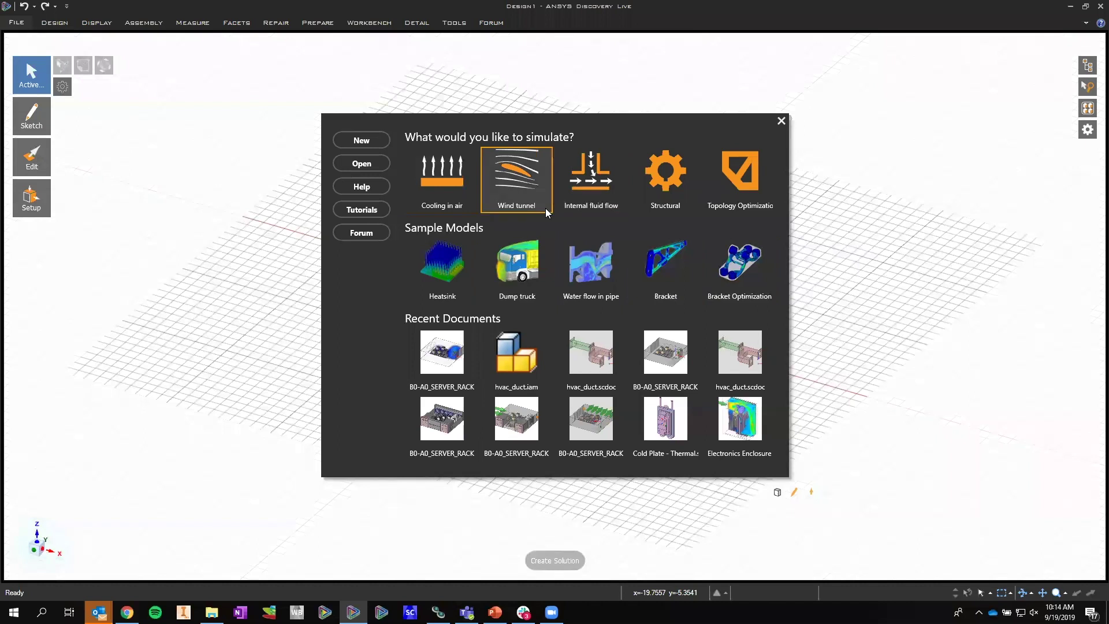
click(378, 165)
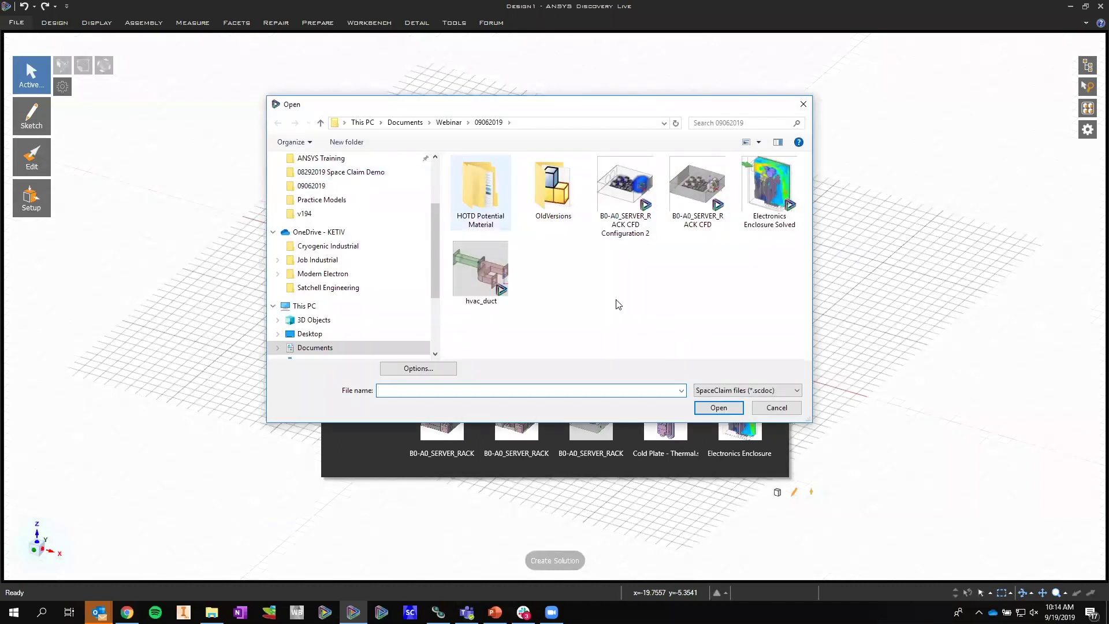
click(751, 390)
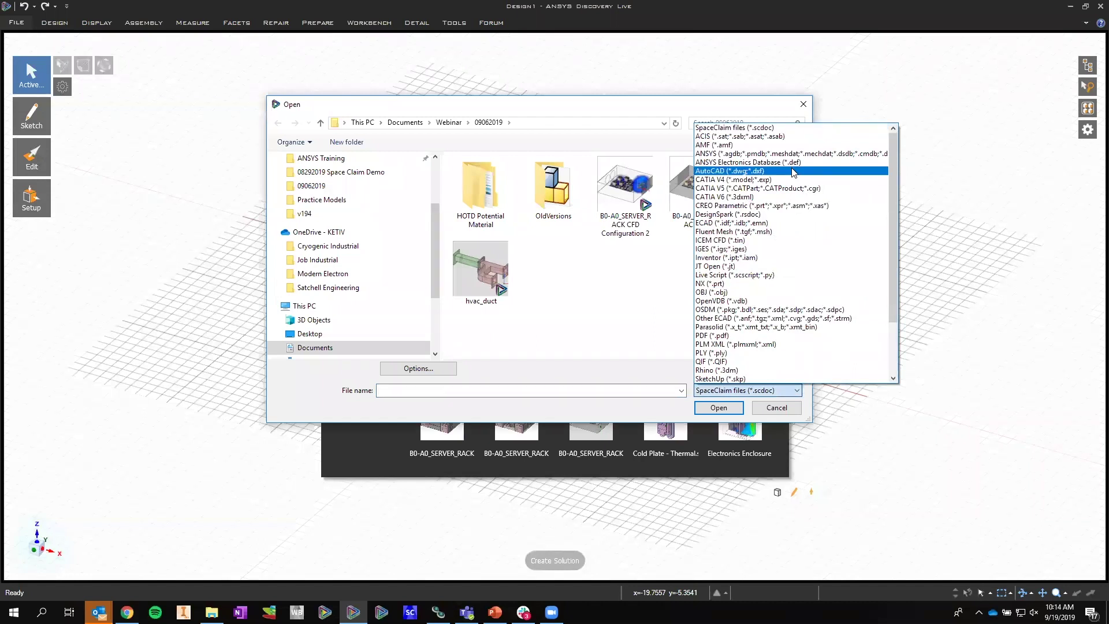
scroll(794, 172, down, 3)
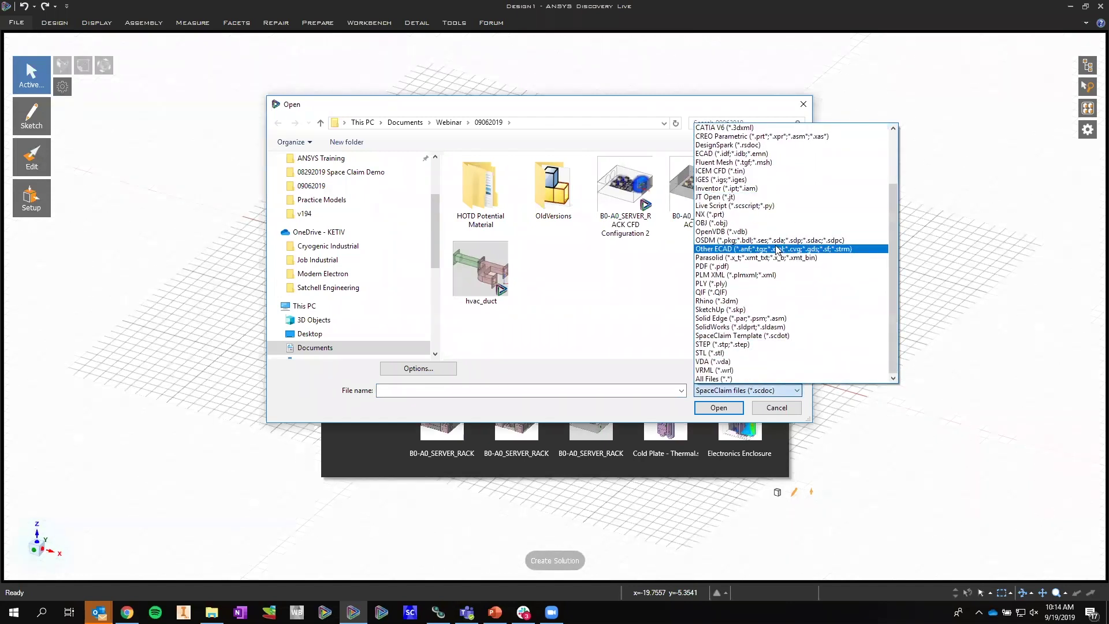
scroll(778, 249, up, 2)
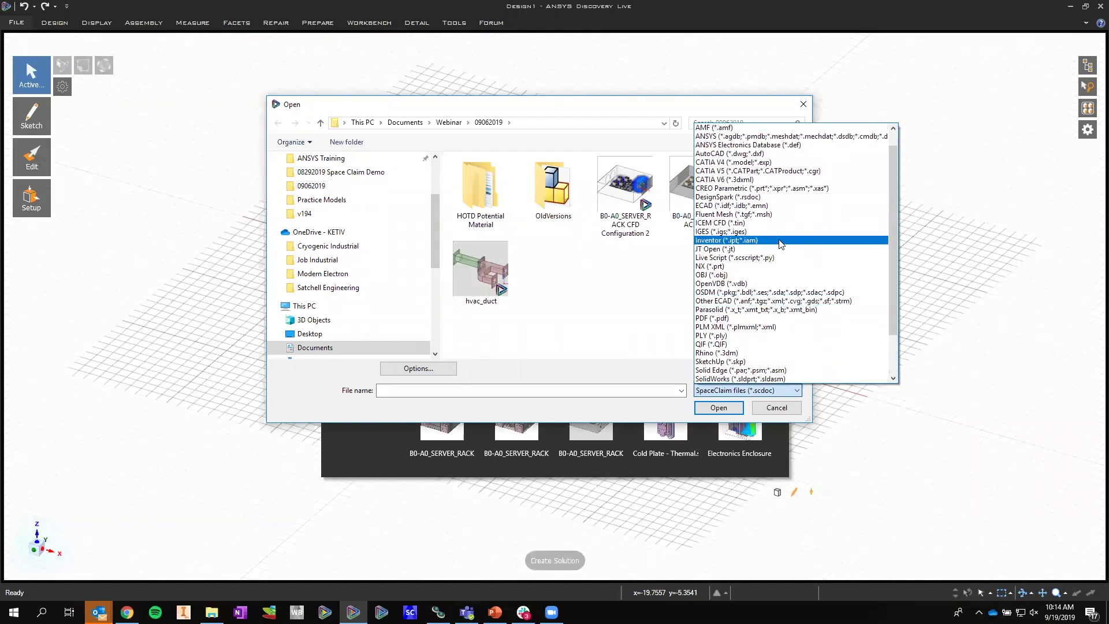
click(781, 243)
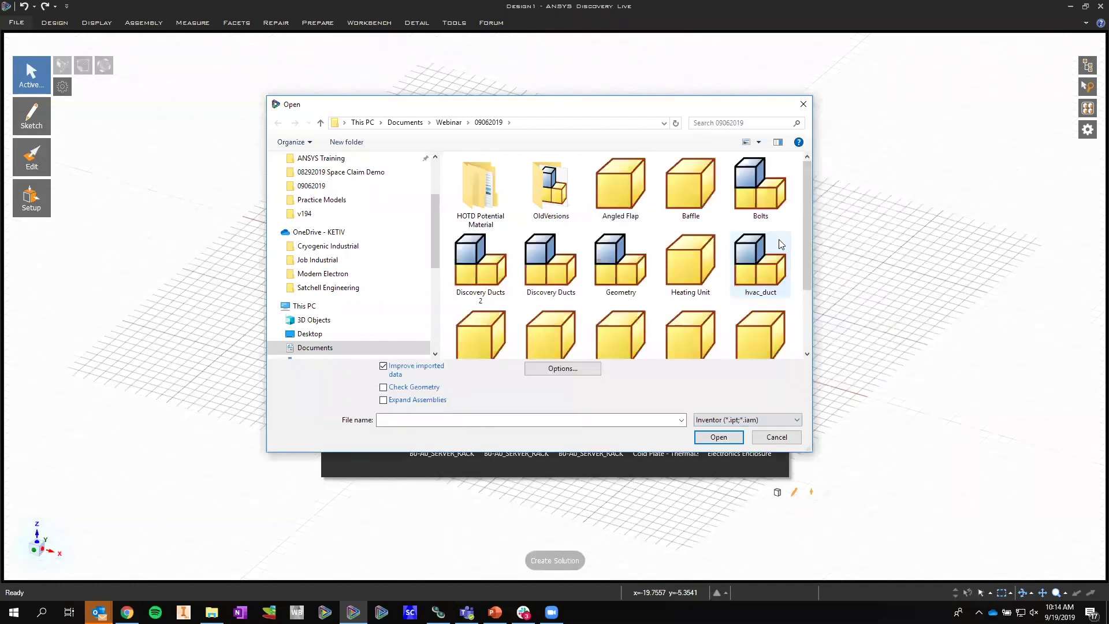
double_click(757, 263)
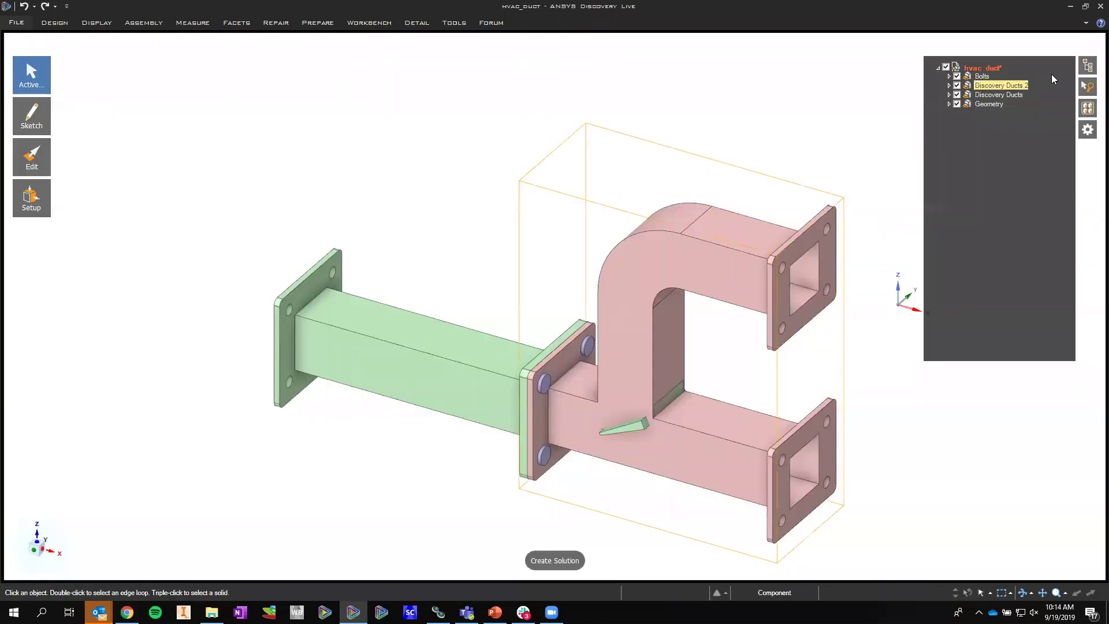
Expand the Geometry component in the model structure and hide it with all its parts
mouse_move(1092, 69)
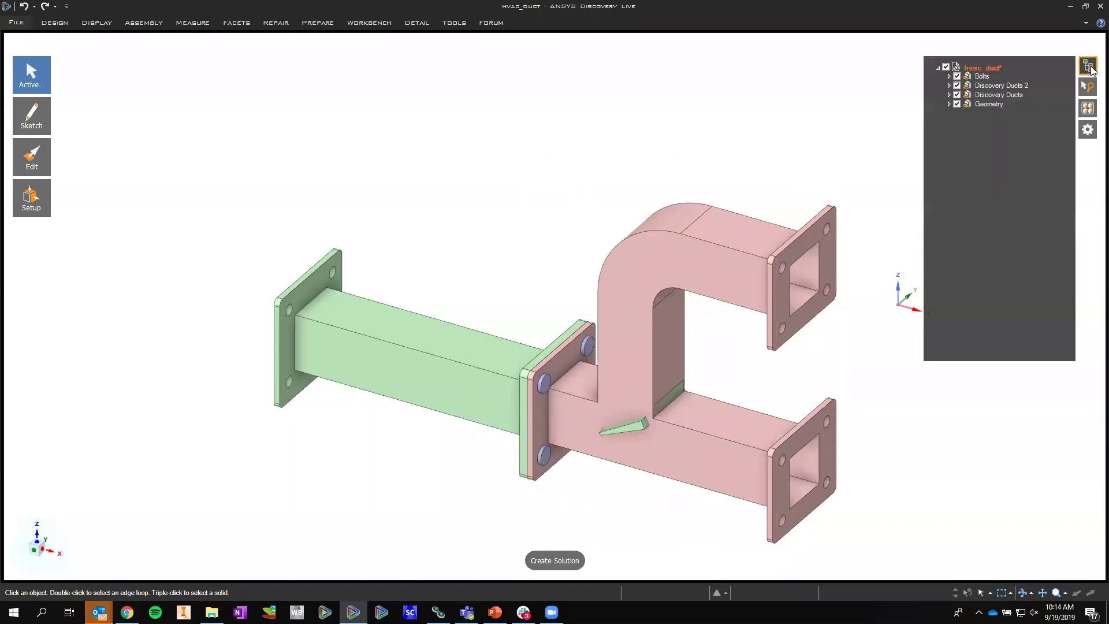
click(950, 104)
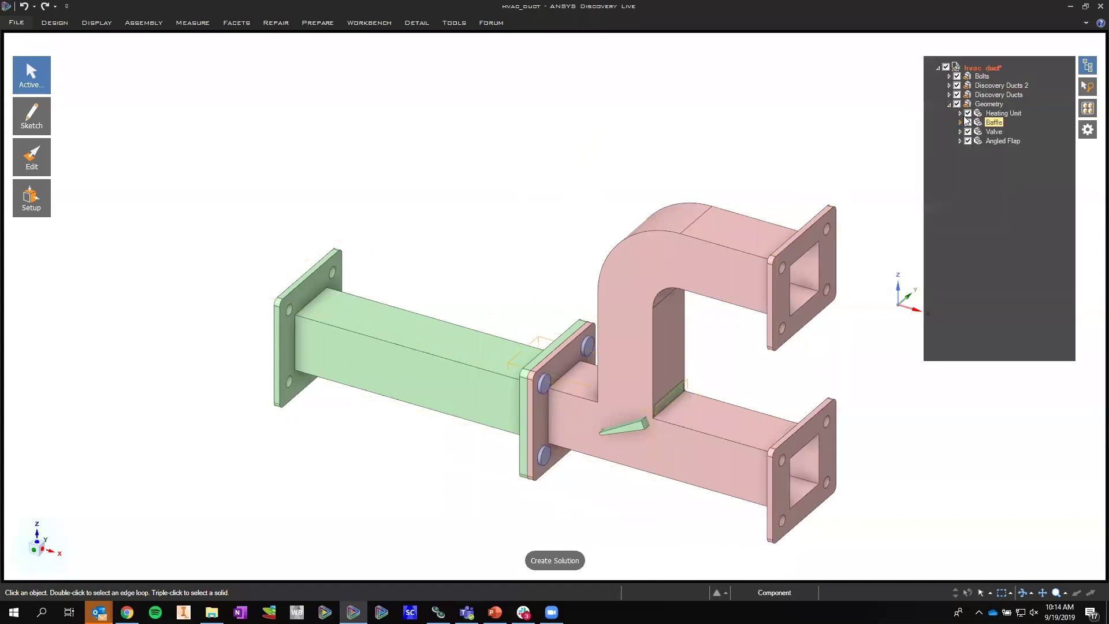
click(956, 104)
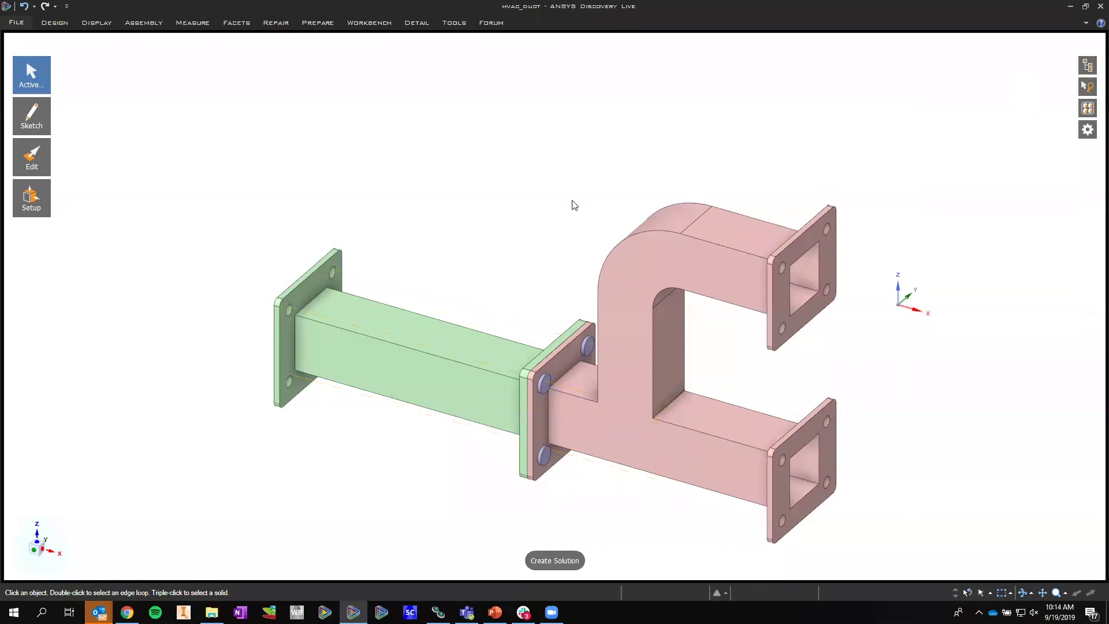
Create an internal fluid flow solution for the duct with air at 20 °C as the fluid
middle_drag(536, 208, 607, 289)
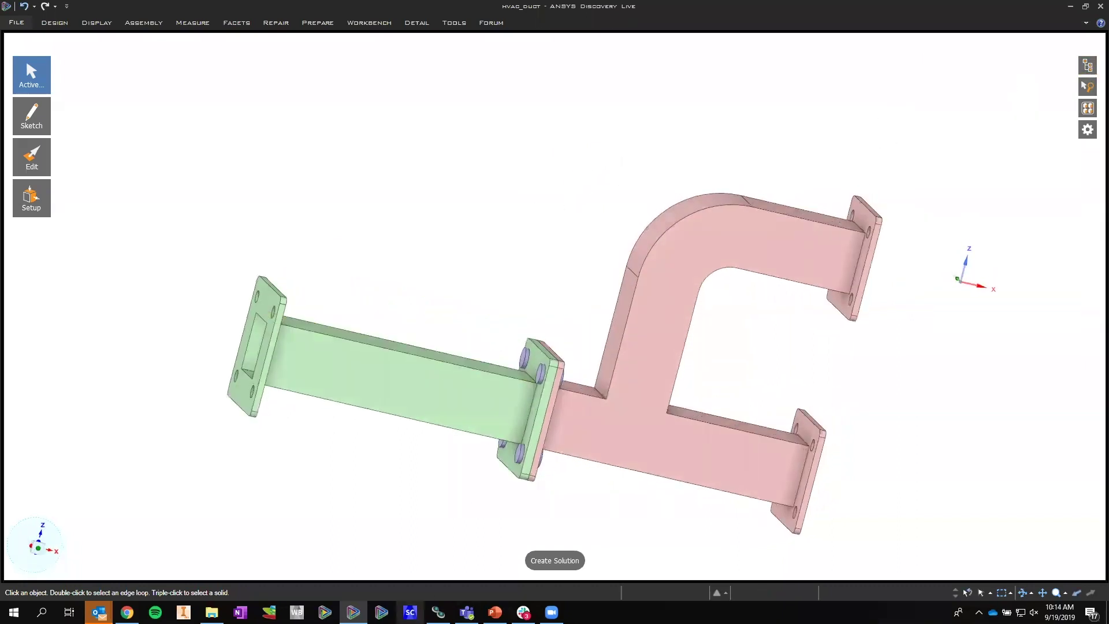
click(542, 565)
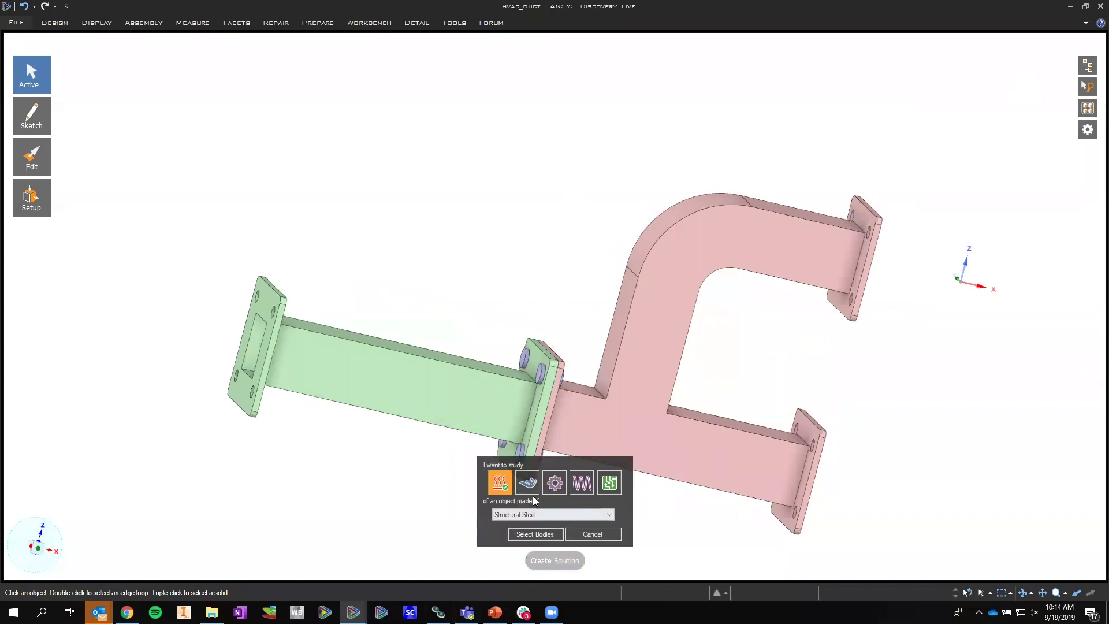
click(527, 514)
click(530, 533)
click(532, 534)
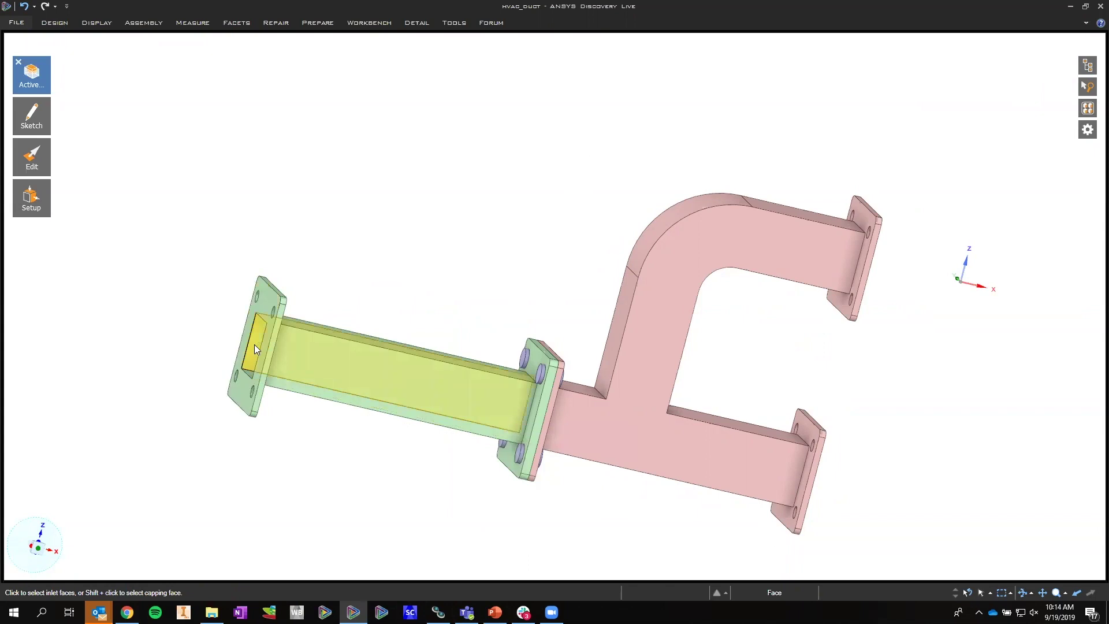
Assign the green duct's end flange face as the flow inlet and the pink duct's two open flange faces as outlets
click(259, 317)
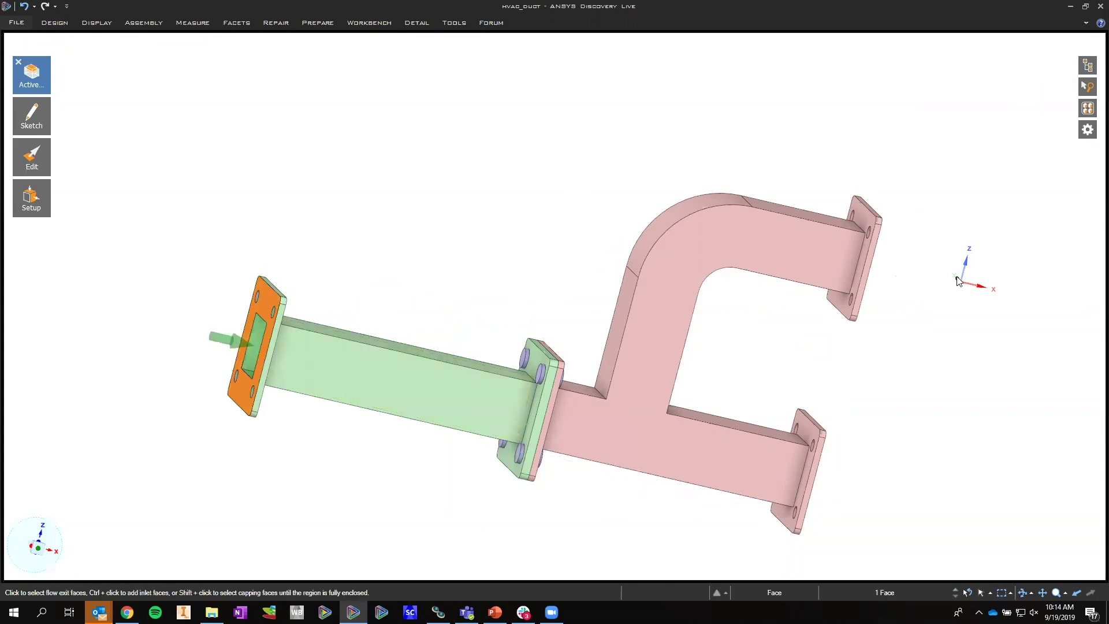
middle_drag(876, 264, 878, 247)
click(878, 231)
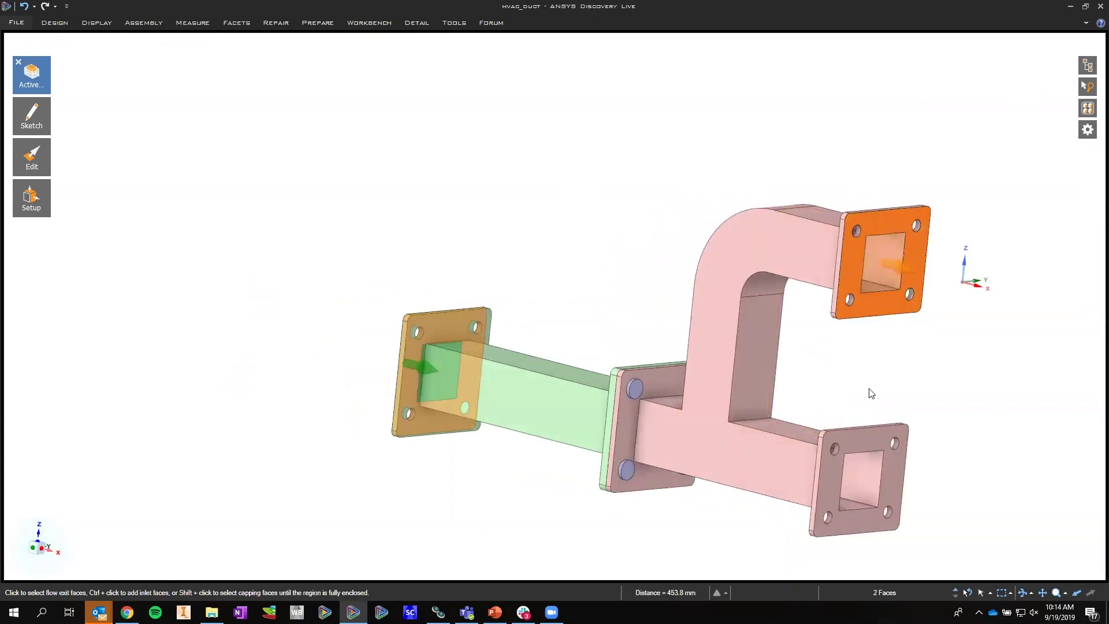
click(870, 433)
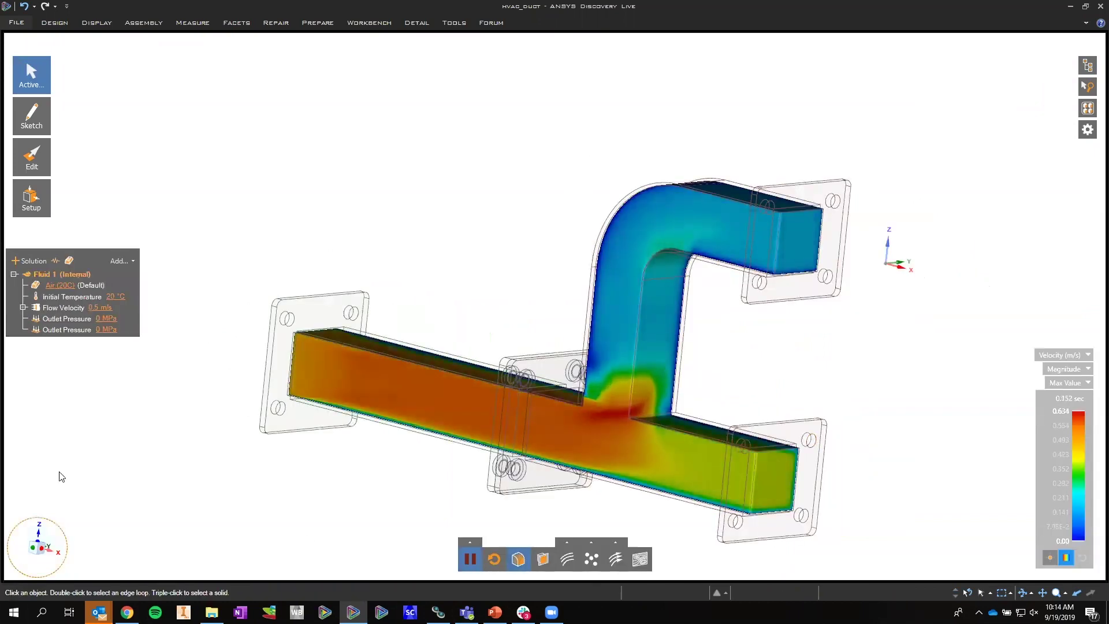
View the duct from the front, move the velocity legend closer to it, and set the inlet flow velocity to 1 m/s
click(35, 546)
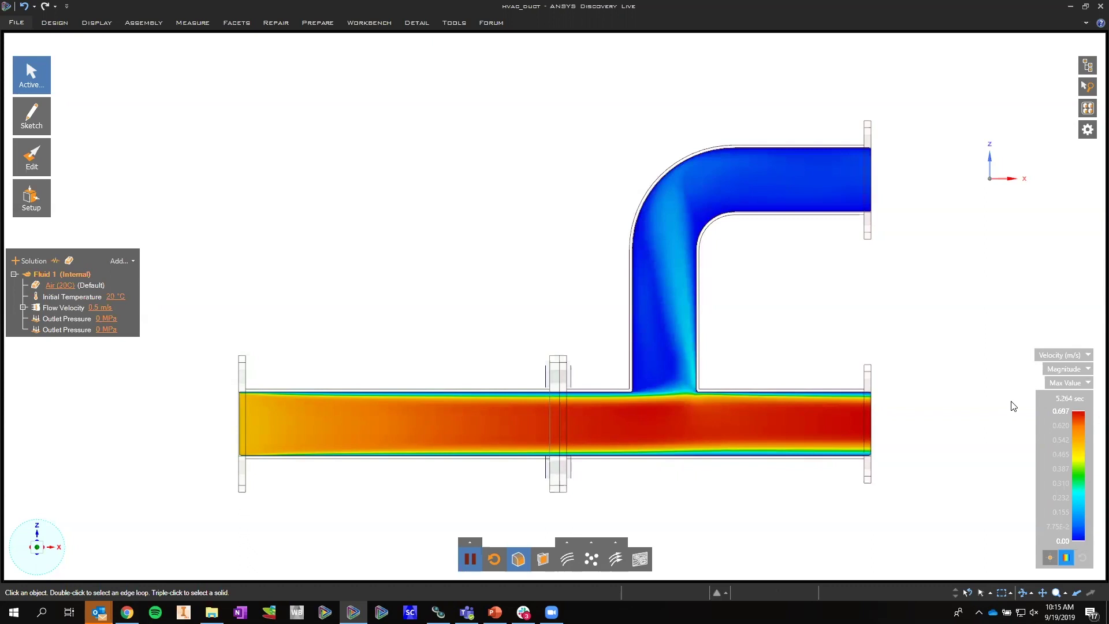
drag(1041, 404, 950, 358)
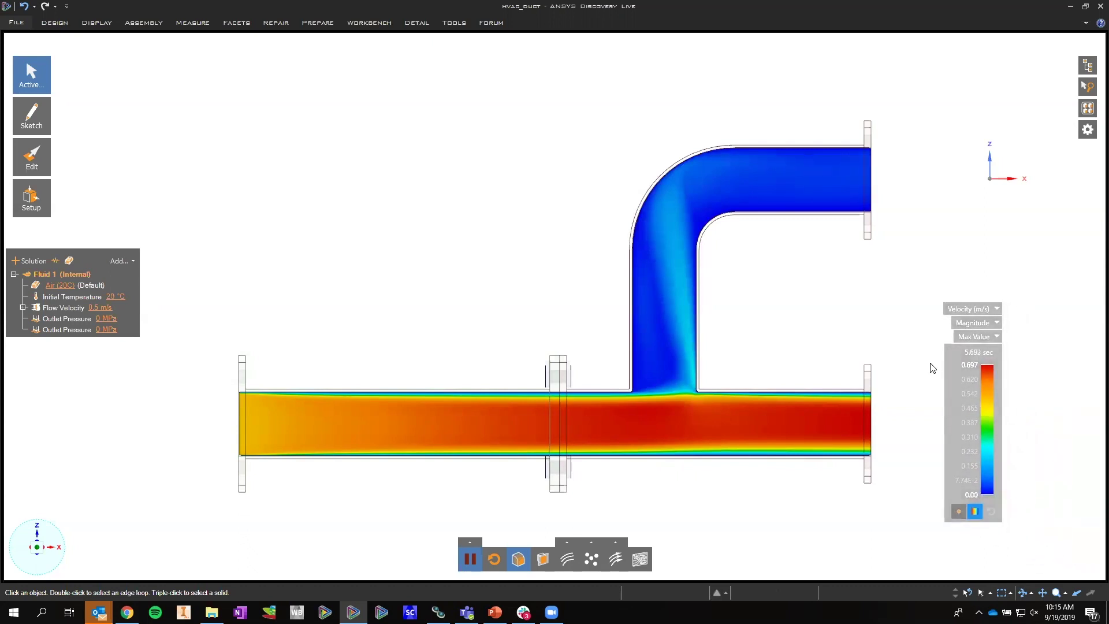
click(105, 308)
text(1)
key(Return)
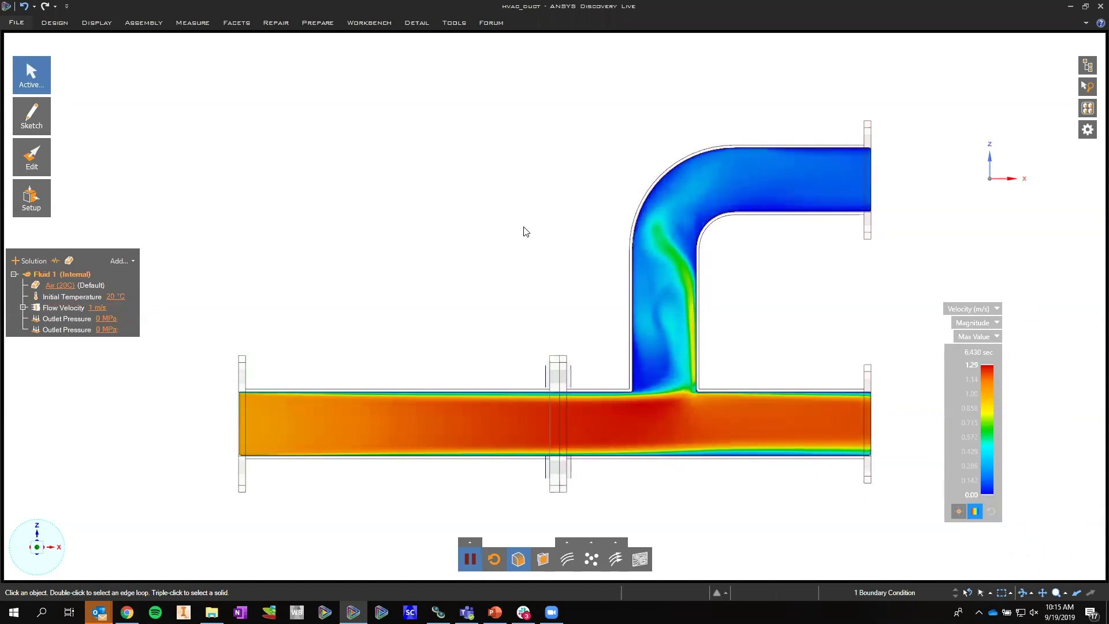
Make the fluid Volume body visible in the model structure
mouse_move(746, 192)
middle_down()
mouse_move(867, 190)
mouse_move(887, 177)
middle_up()
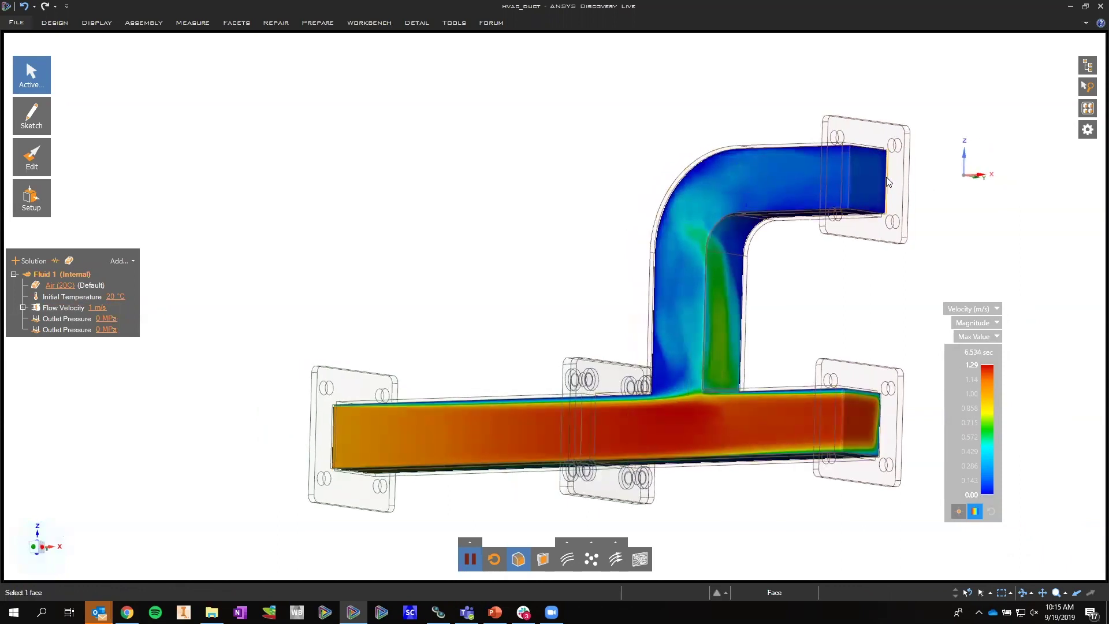
mouse_move(1088, 66)
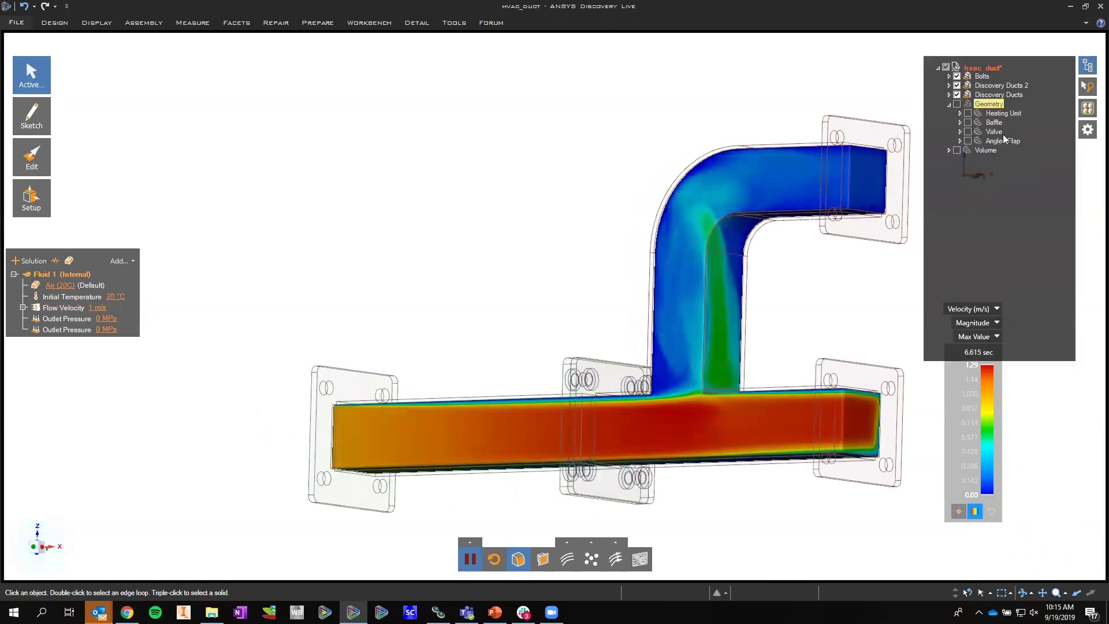
click(957, 150)
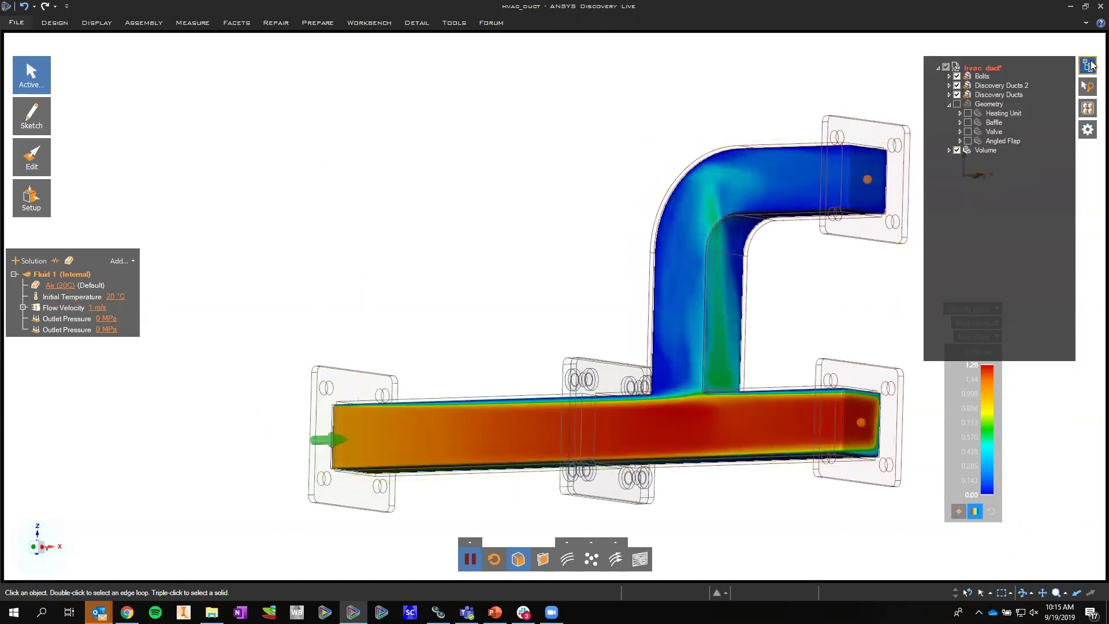
Add a probe for the mean velocity on the upper outlet face, using the SUM component and Value operator
click(867, 179)
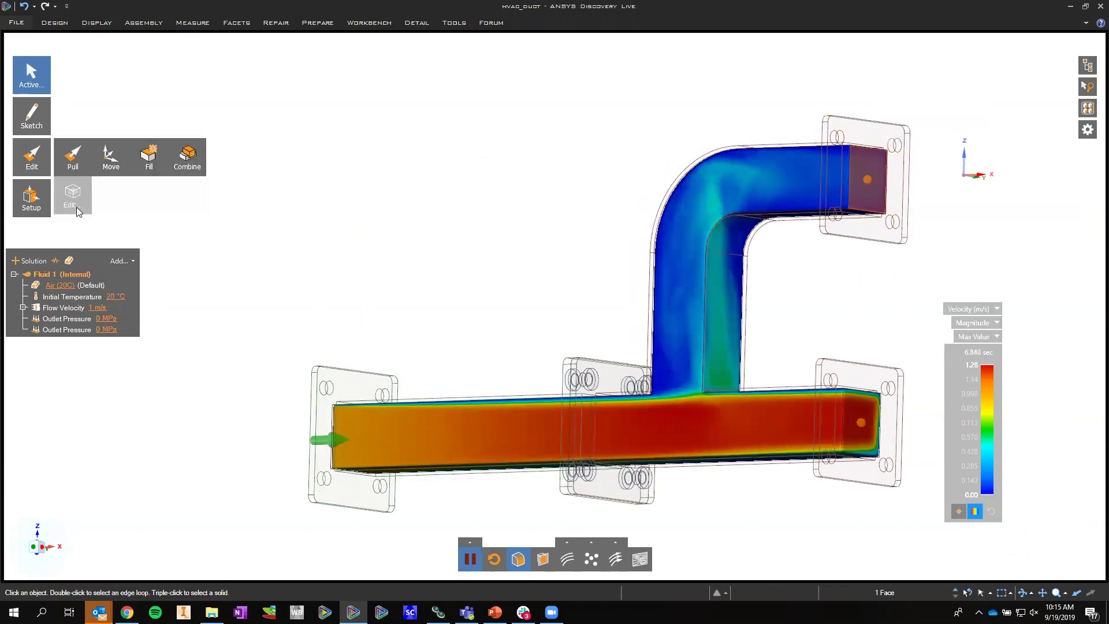
click(56, 259)
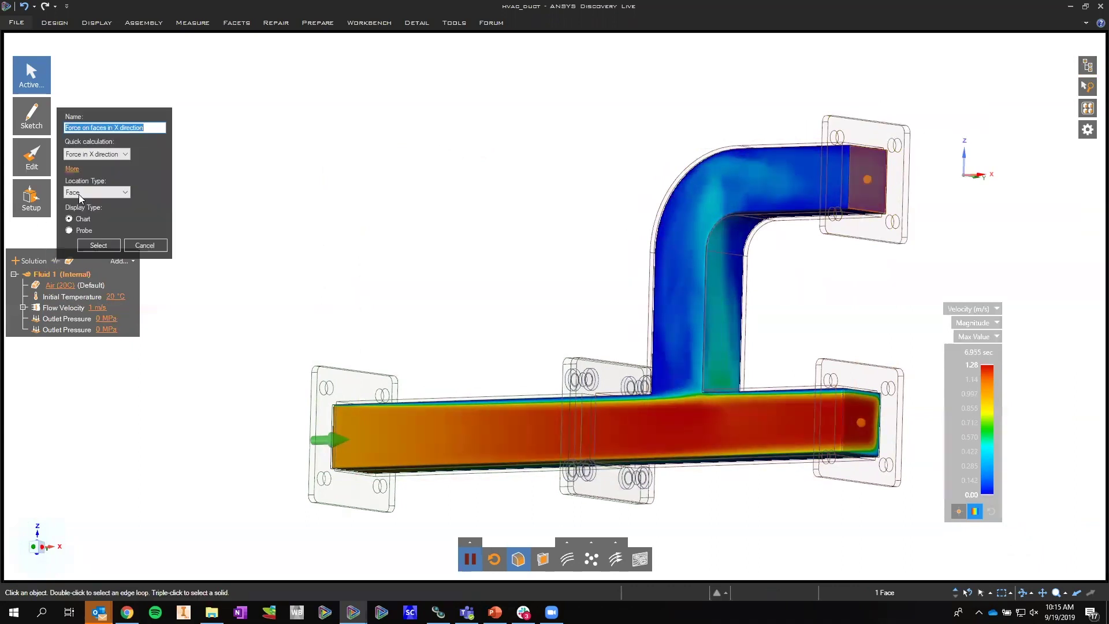
click(74, 175)
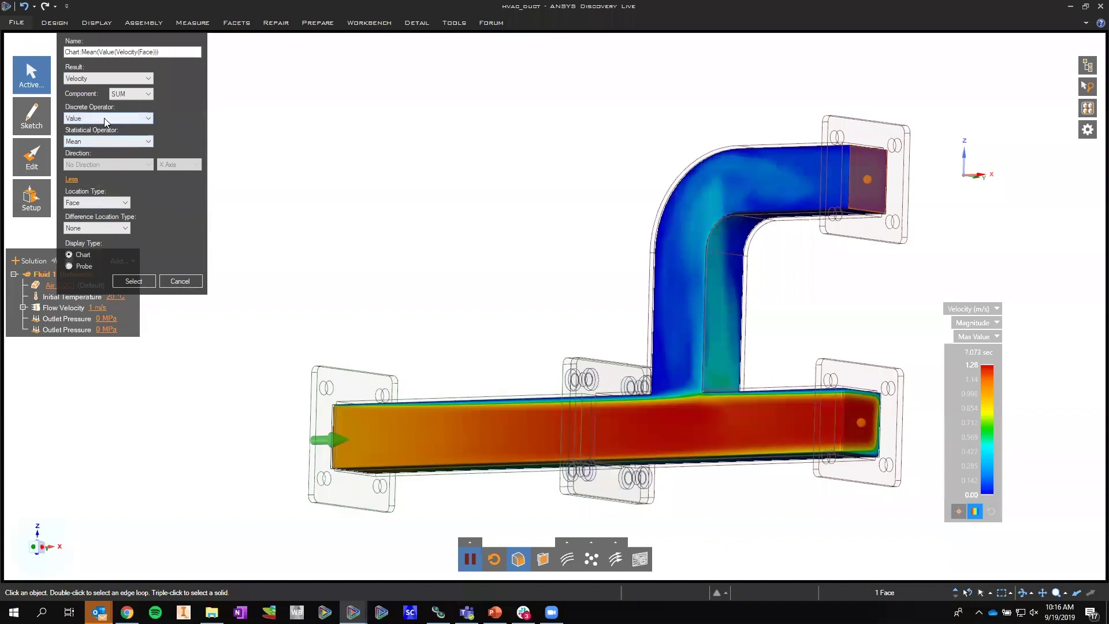
click(82, 266)
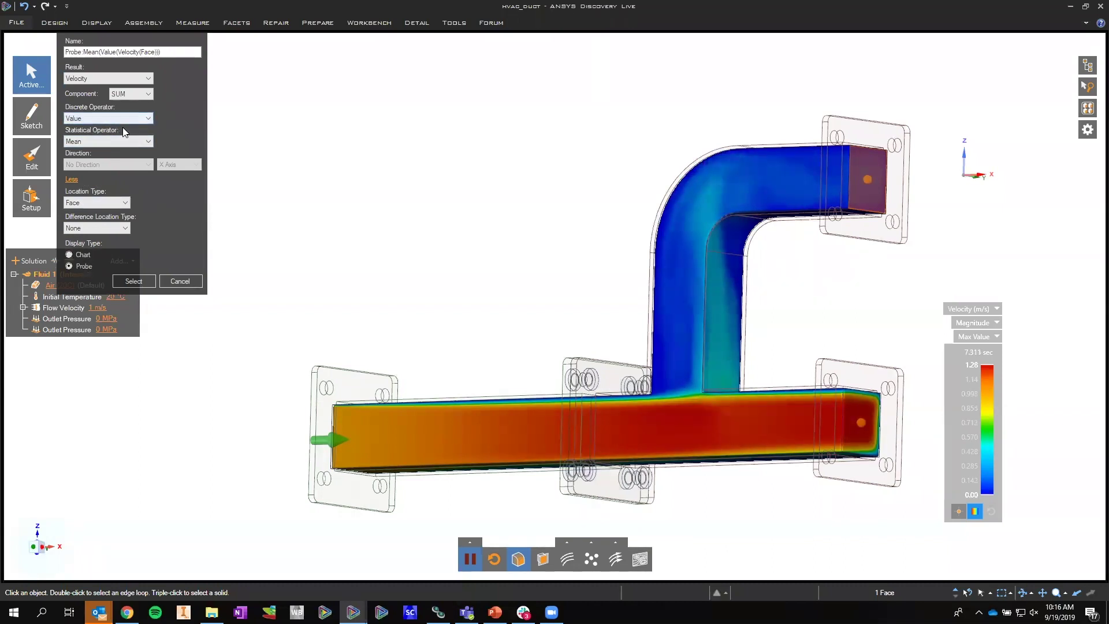
click(138, 280)
key(Return)
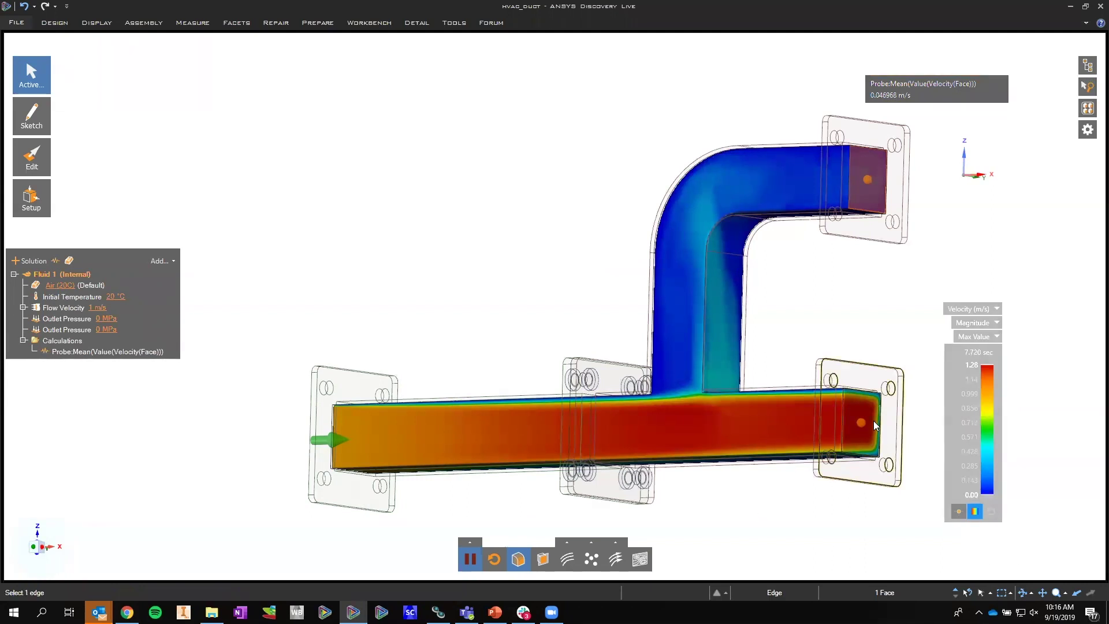
Add a probe for the mean velocity on the lower outlet face, using the SUM component and Value operator, with its label near that outlet
click(1015, 555)
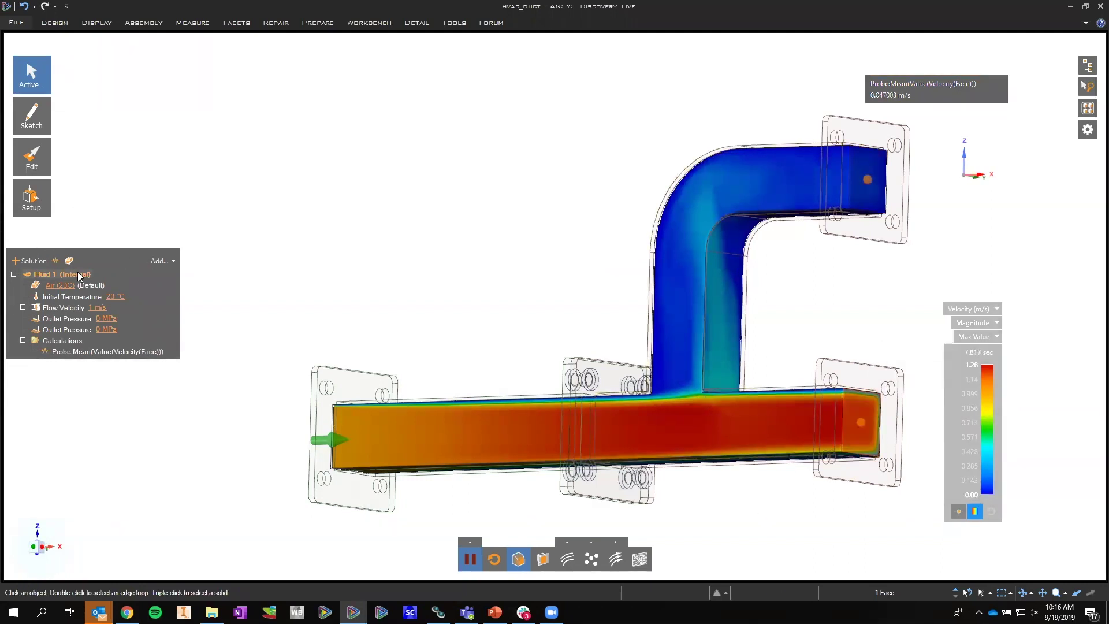
click(57, 261)
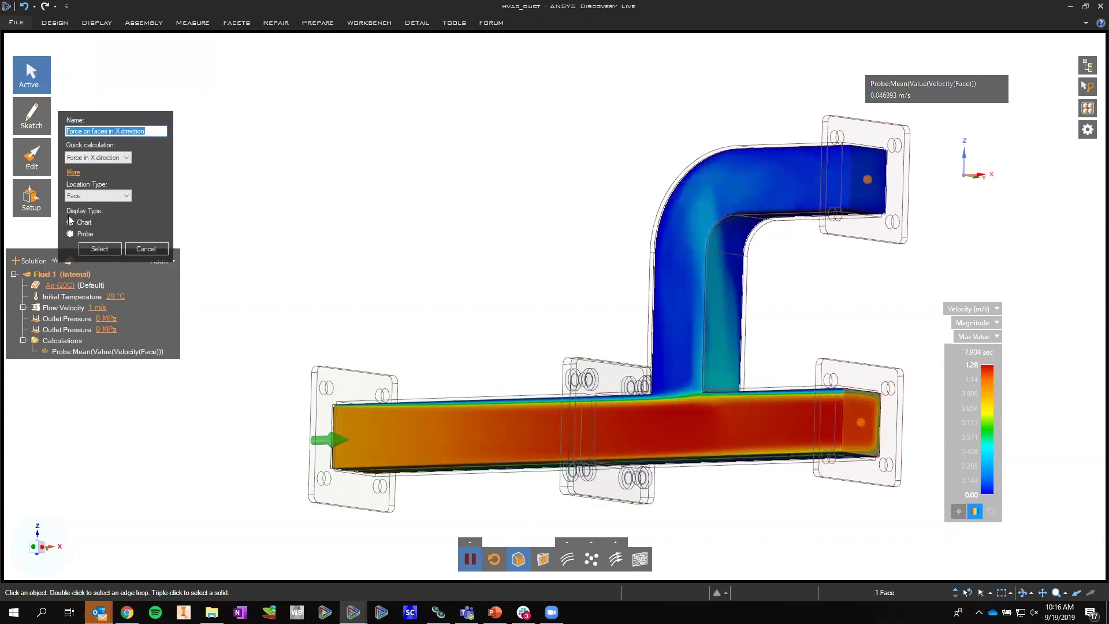
click(73, 173)
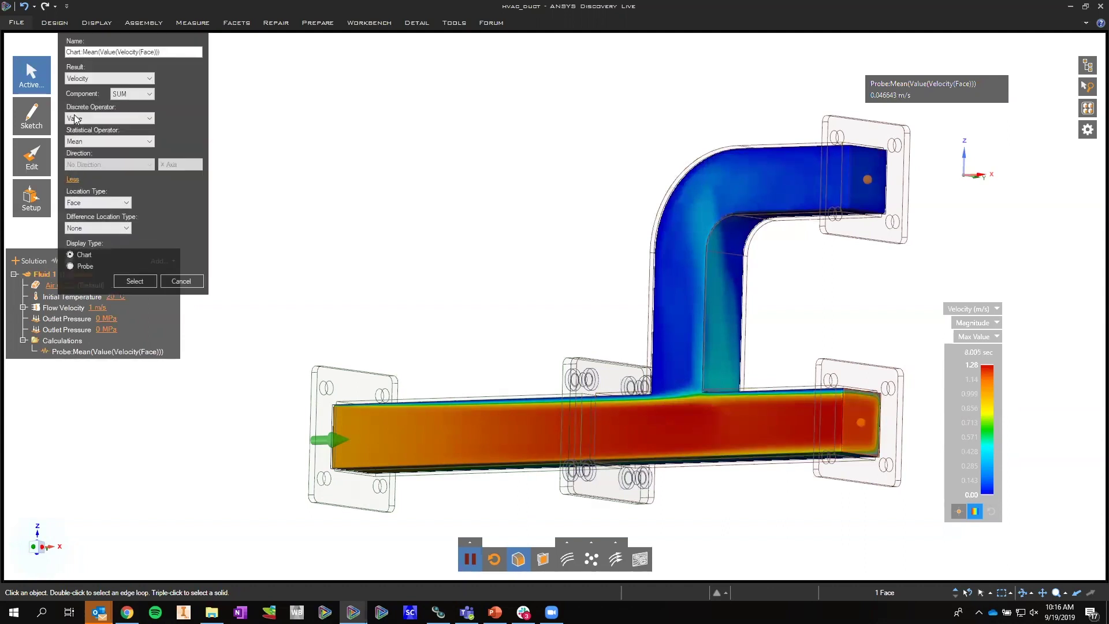
click(82, 266)
click(132, 280)
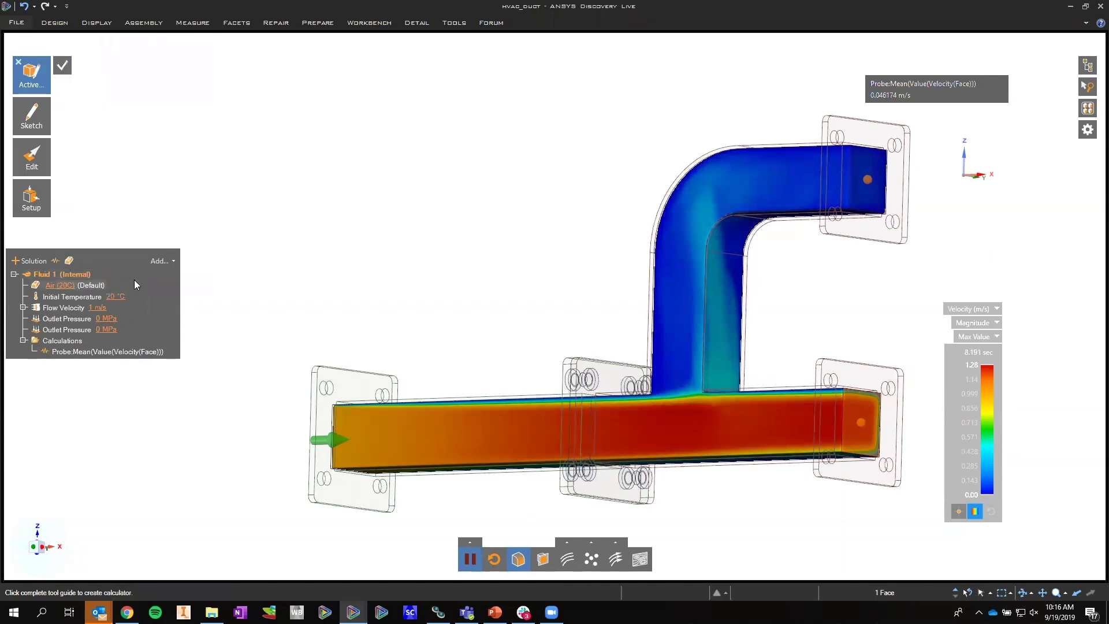
key(Return)
drag(202, 459, 914, 314)
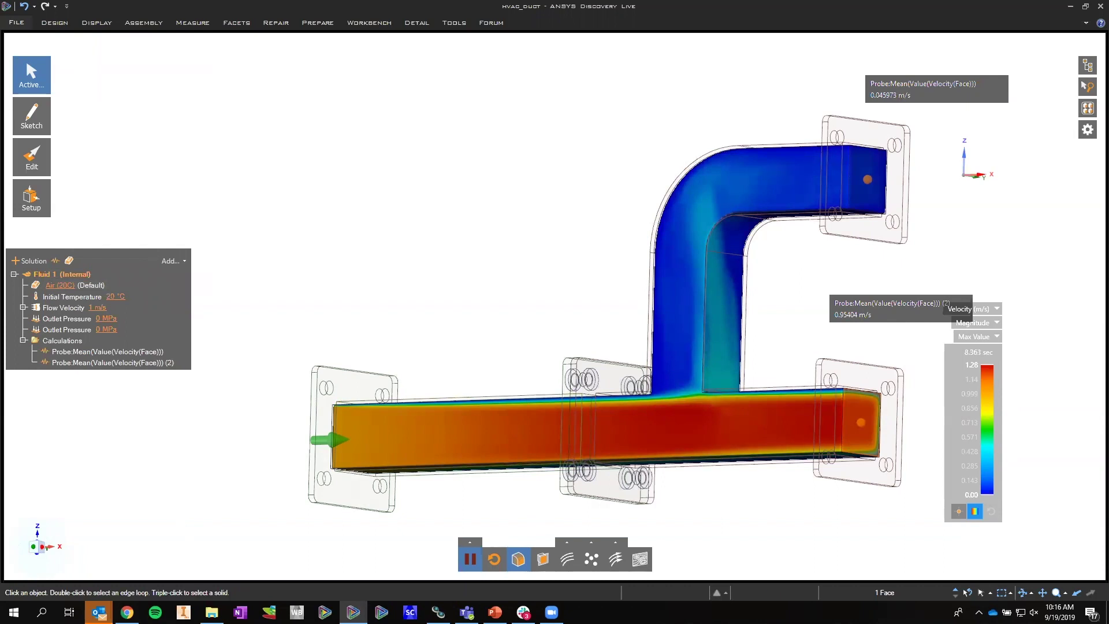
Inspect the duct in front and isometric views, hiding the velocity contours and displaying streamlines from the inlet
click(32, 552)
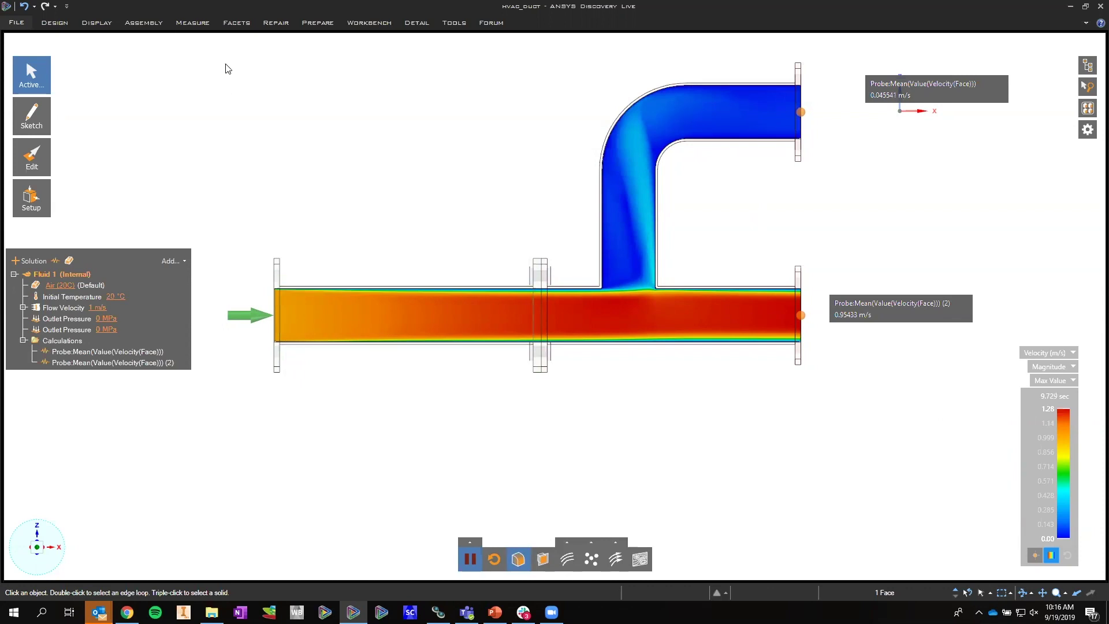
click(148, 23)
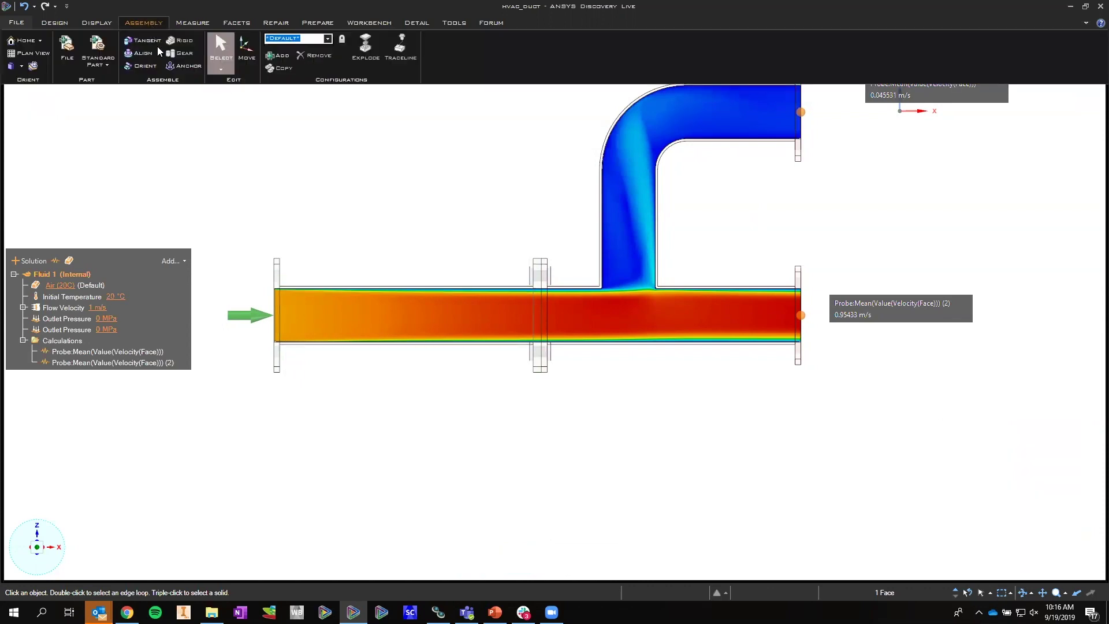
click(11, 66)
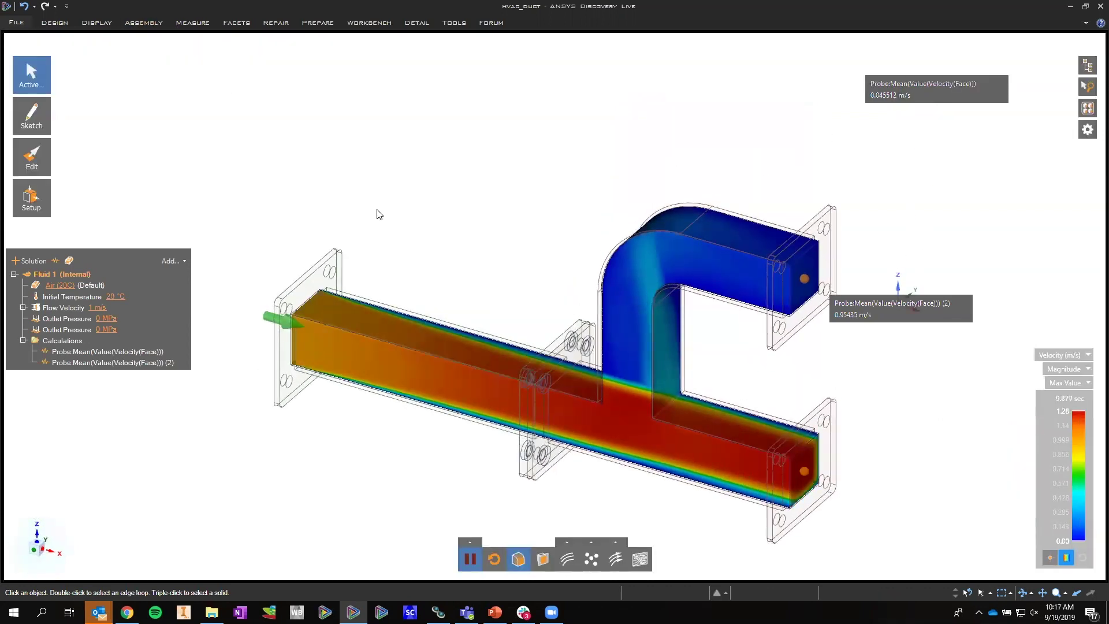
click(519, 563)
click(569, 559)
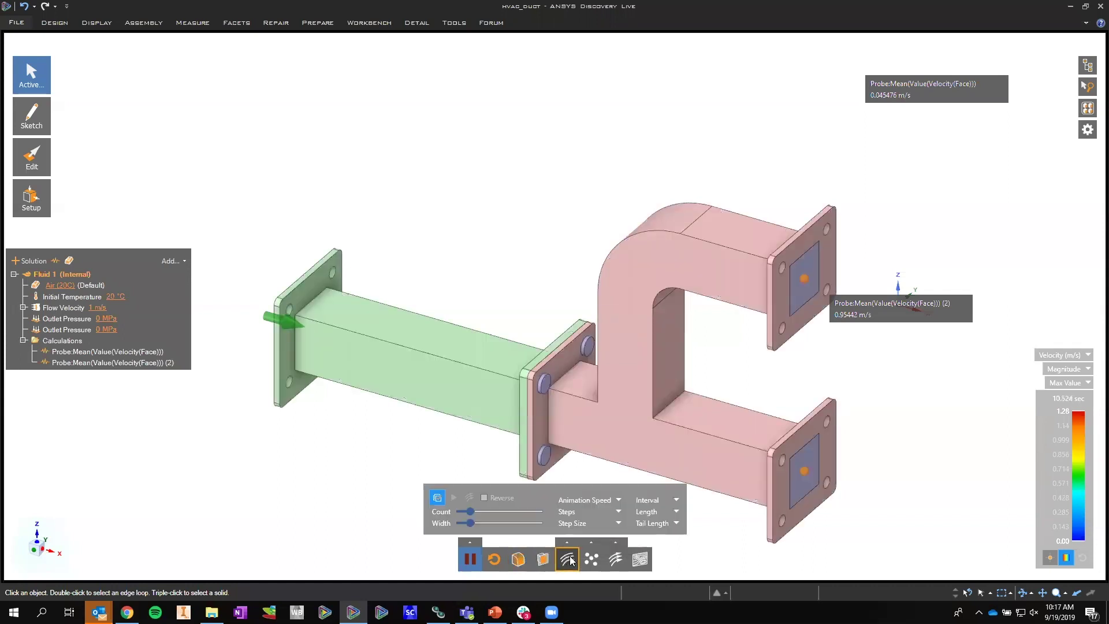
click(360, 351)
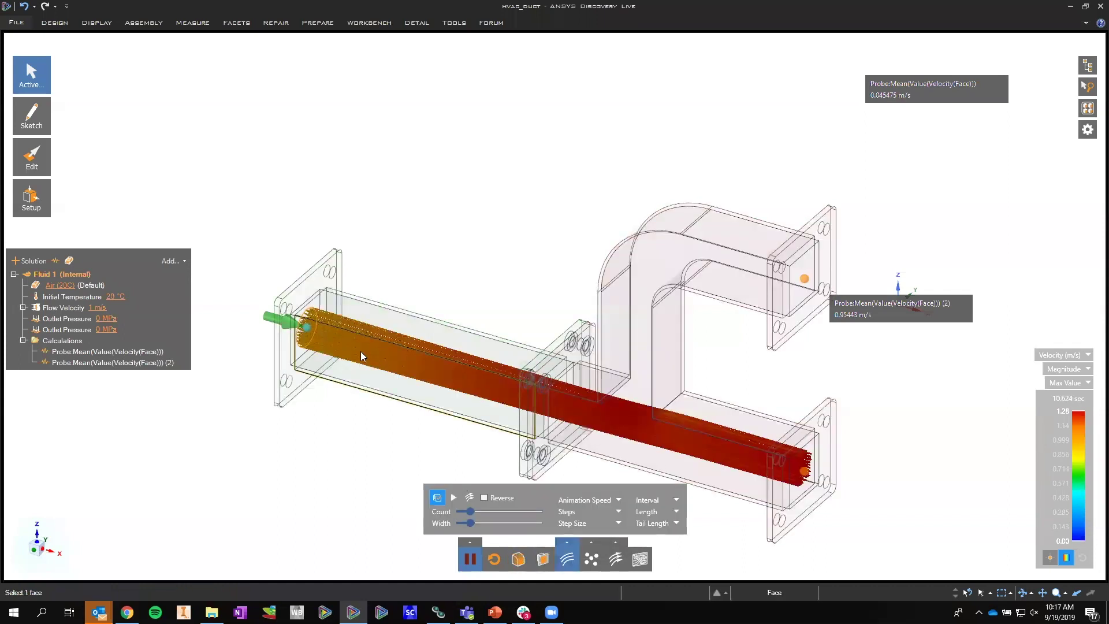
key(Escape)
click(568, 557)
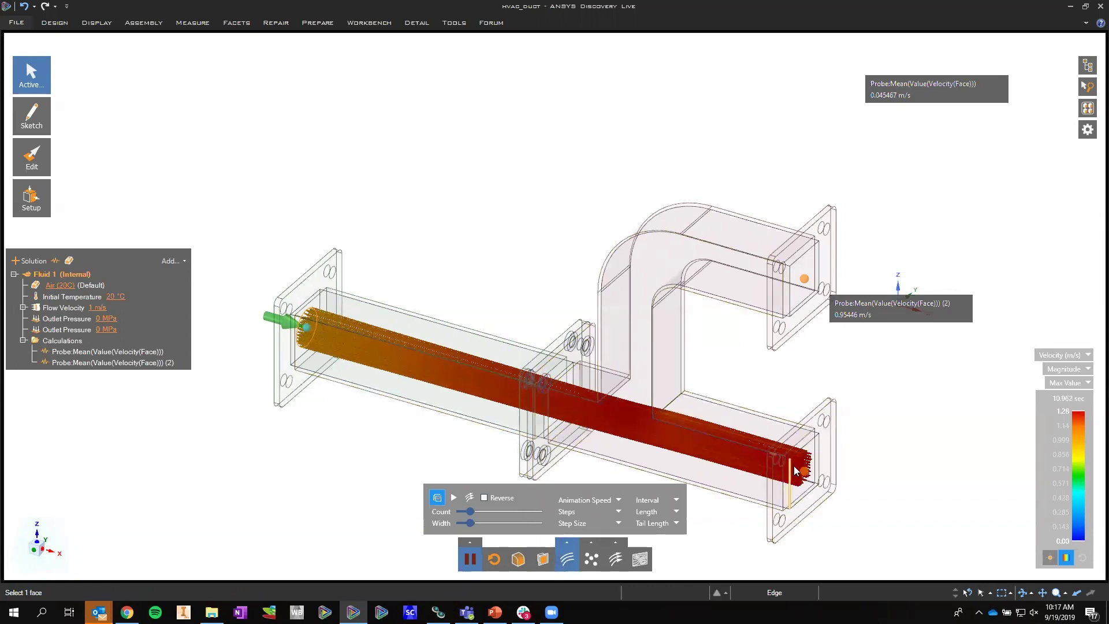
Preview the flow as particles and as a directional texture on the mid-plane, and restore the velocity contours in the front view
click(589, 559)
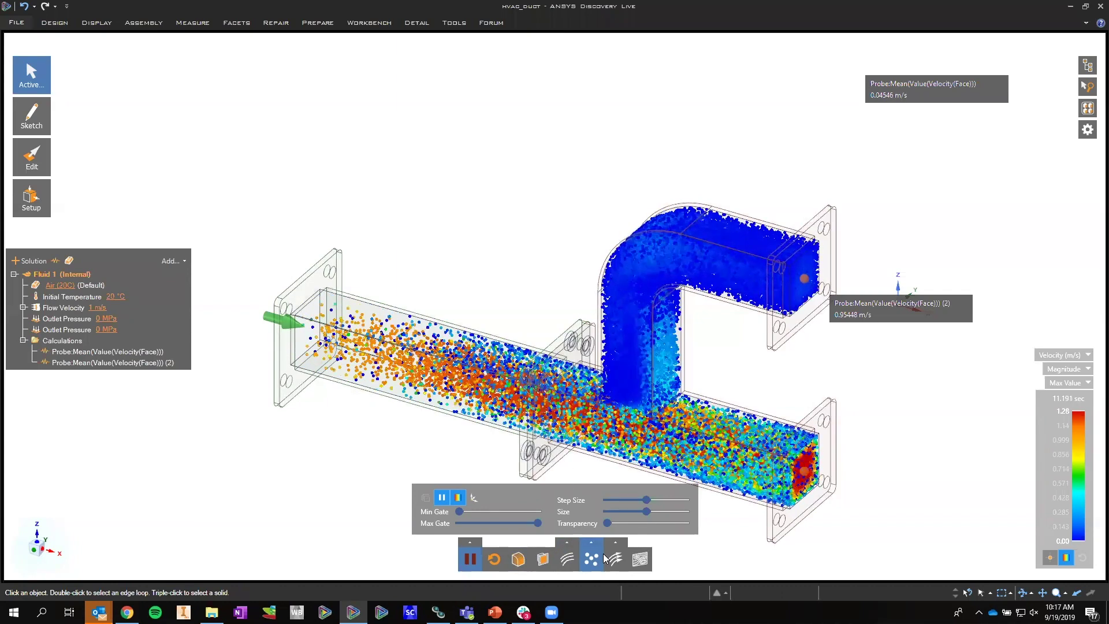
click(639, 558)
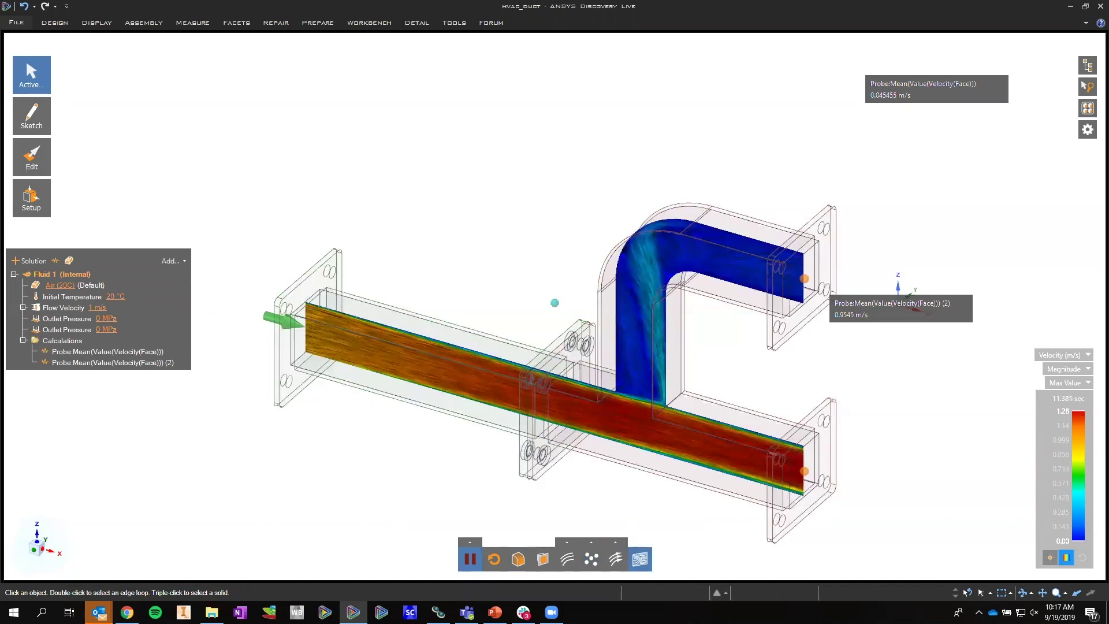
click(33, 551)
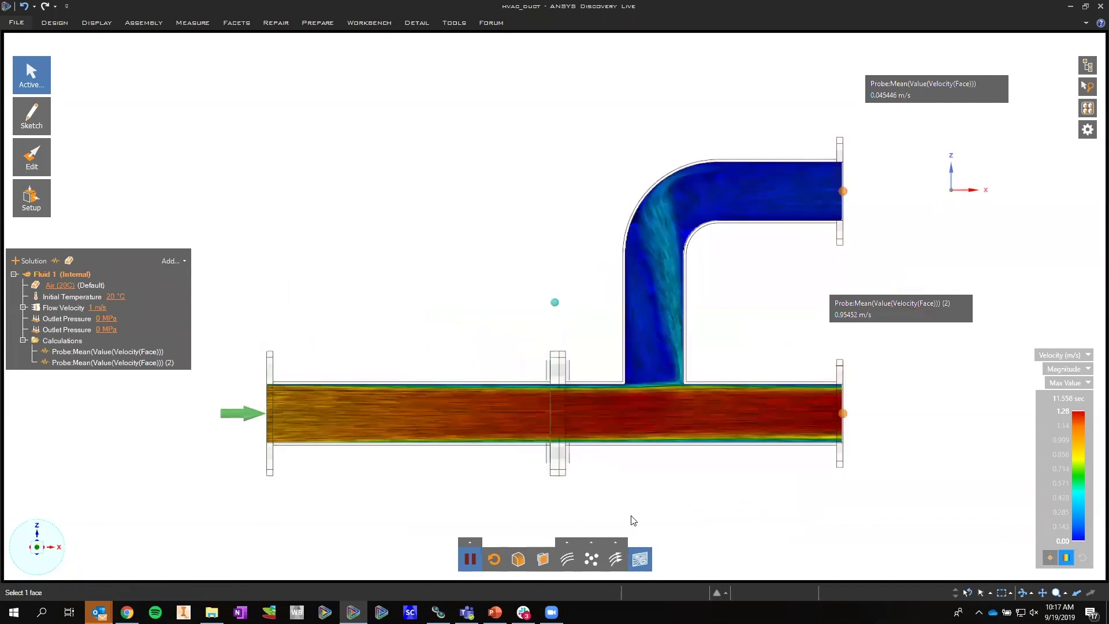
click(642, 559)
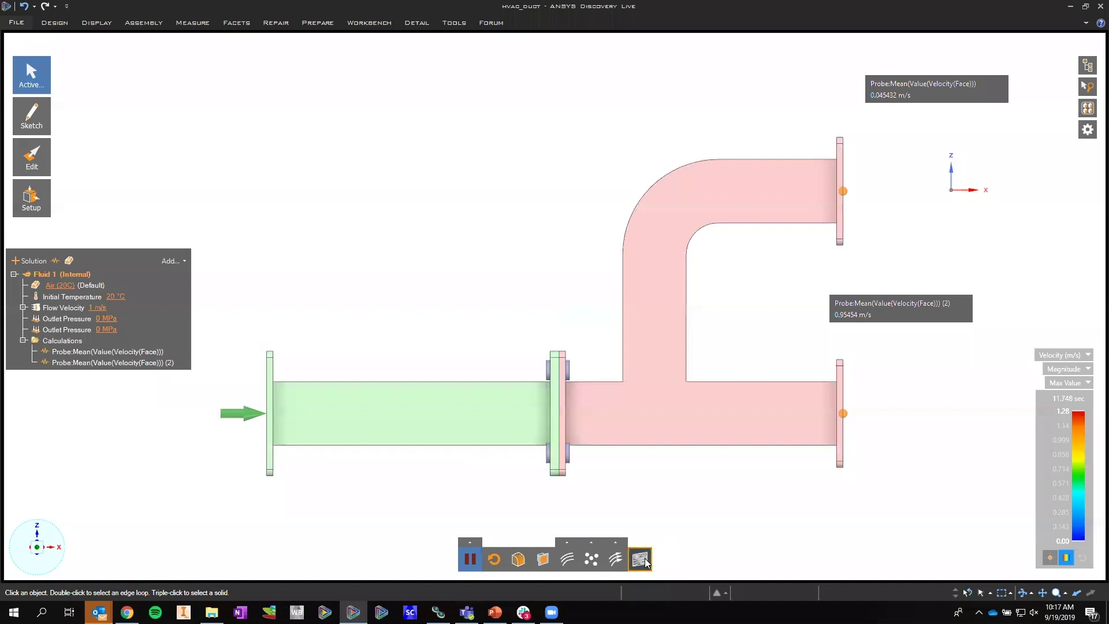
click(513, 559)
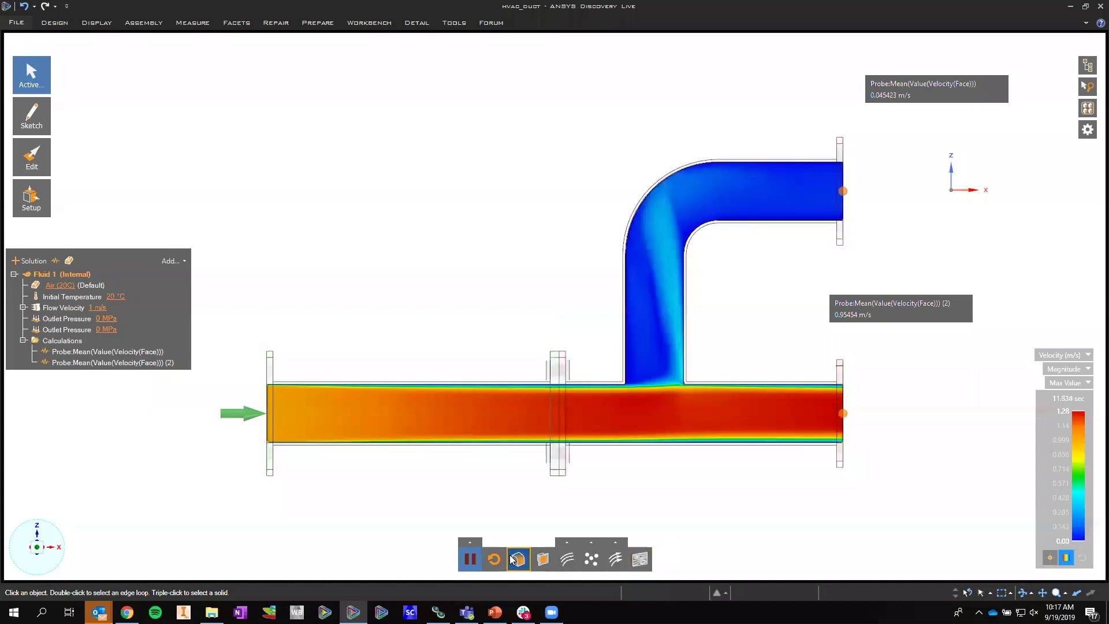
Make the Baffle in the Geometry group visible so it affects the flow, and move both probe labels beside their outlets
click(687, 381)
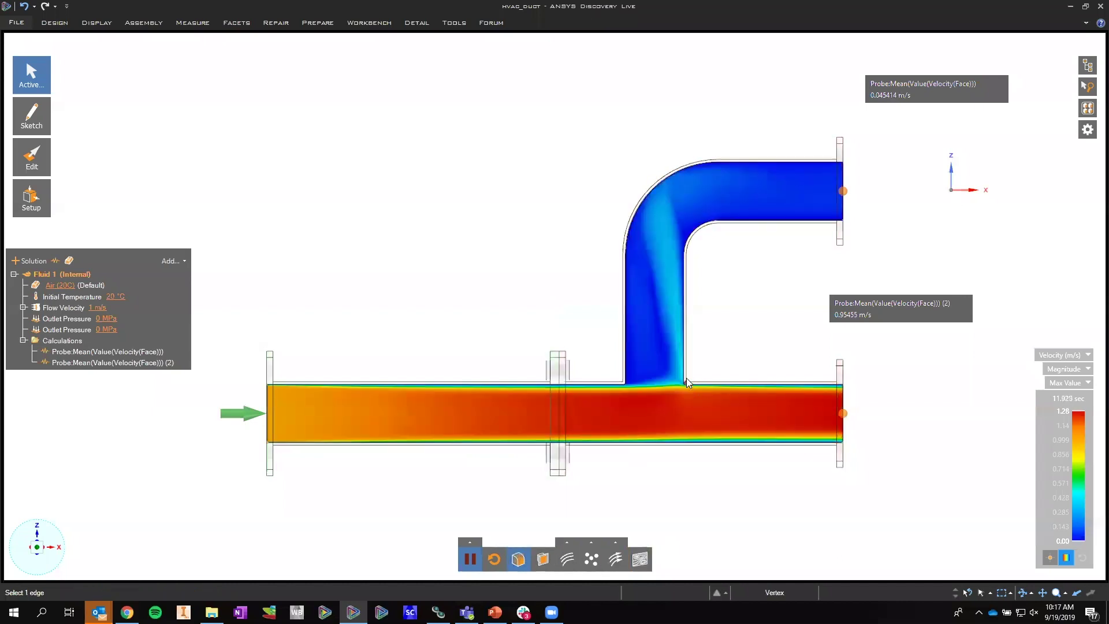
click(687, 401)
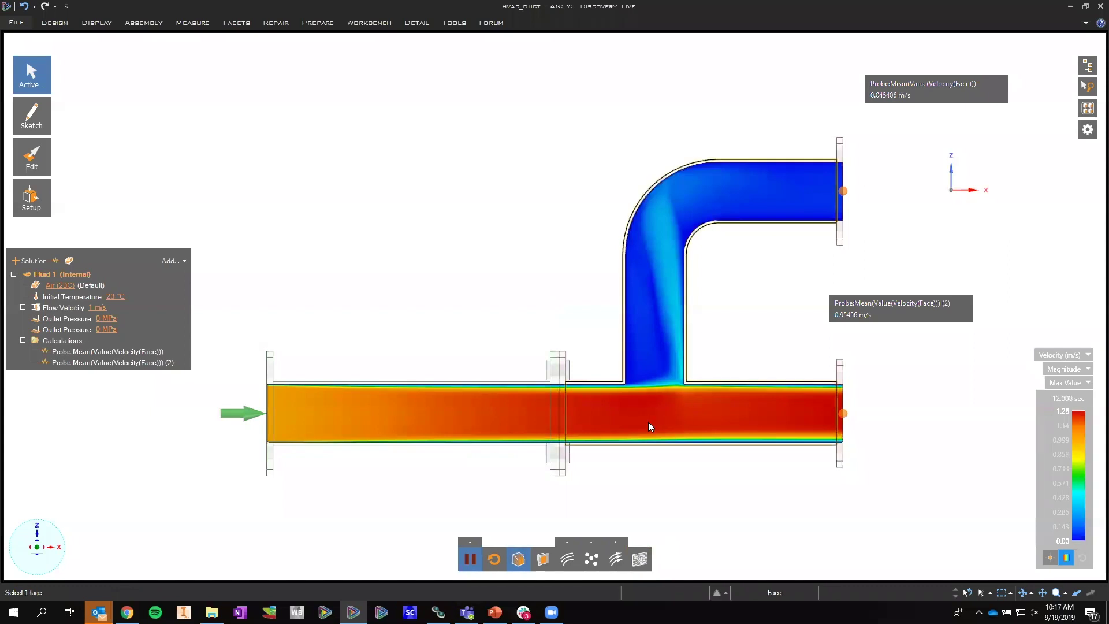
key(Escape)
click(1087, 64)
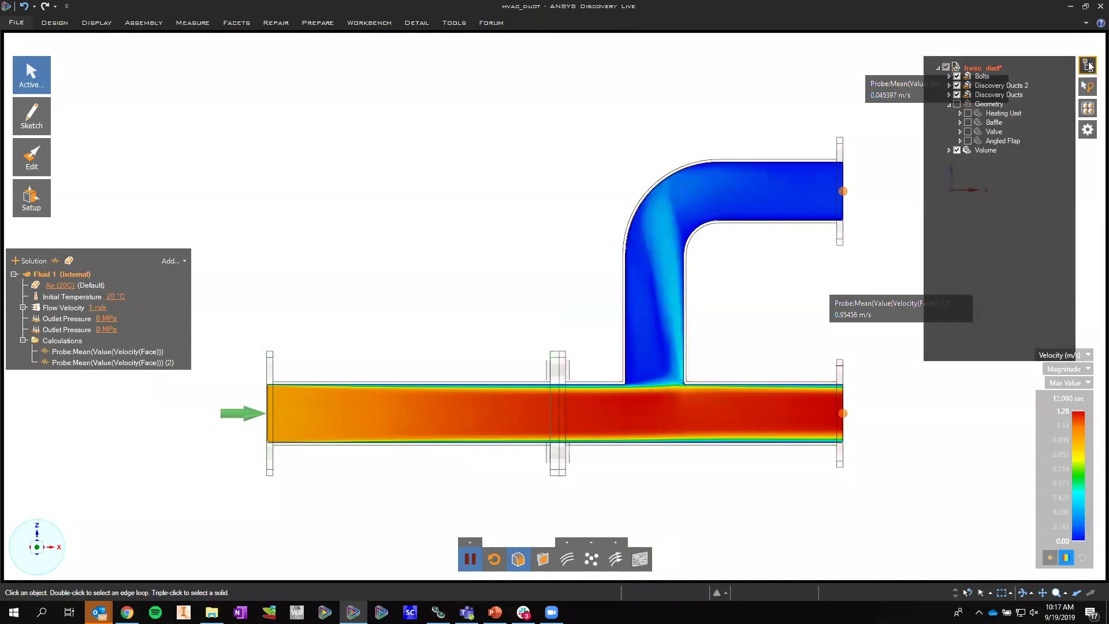
click(968, 123)
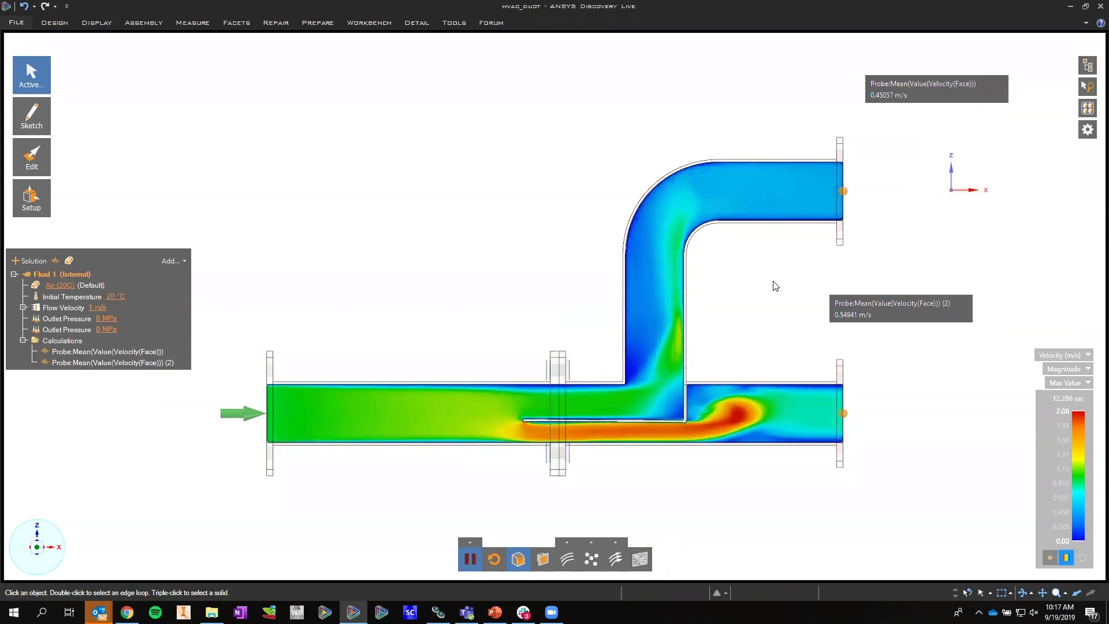
drag(899, 100, 896, 231)
drag(888, 304, 917, 393)
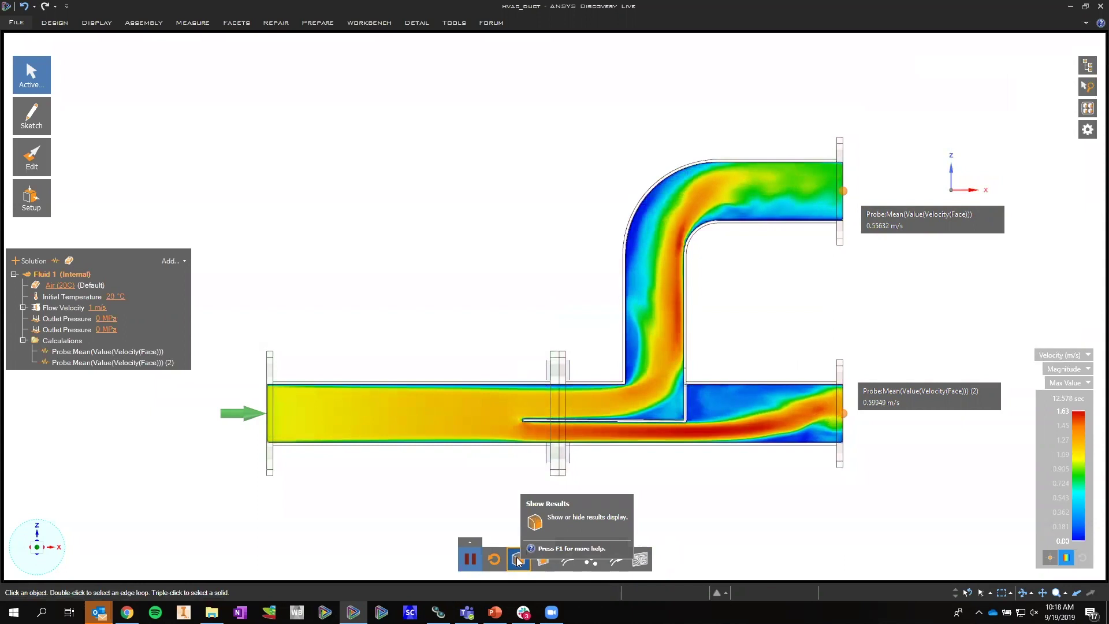
Show the velocity contours on a cross-section plane through the duct and select the Baffle component in the model structure
click(544, 560)
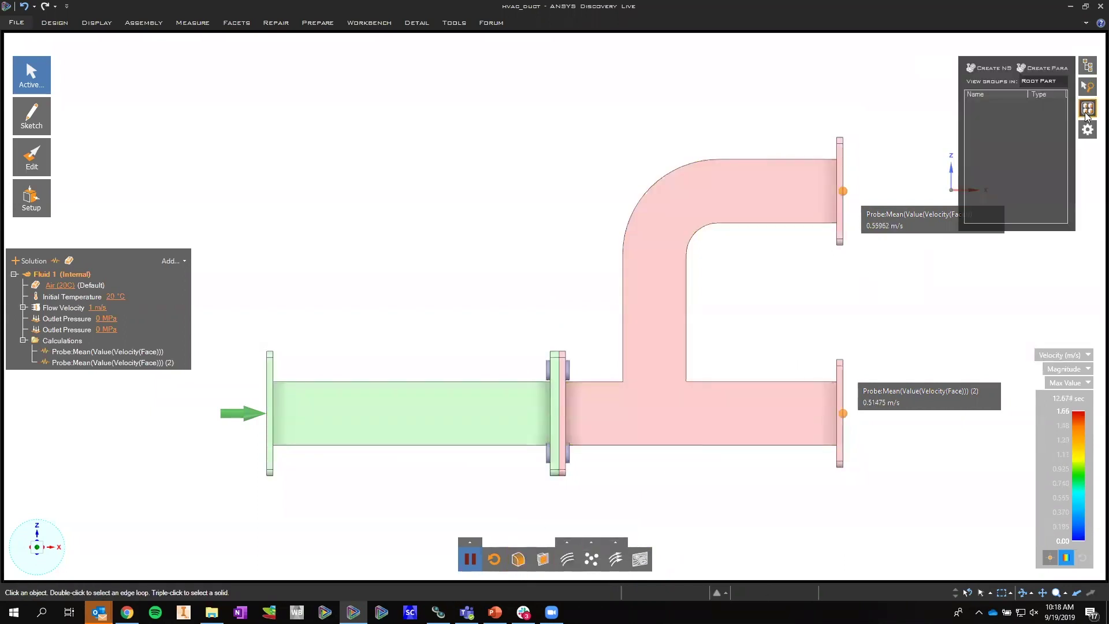
click(1087, 86)
click(751, 414)
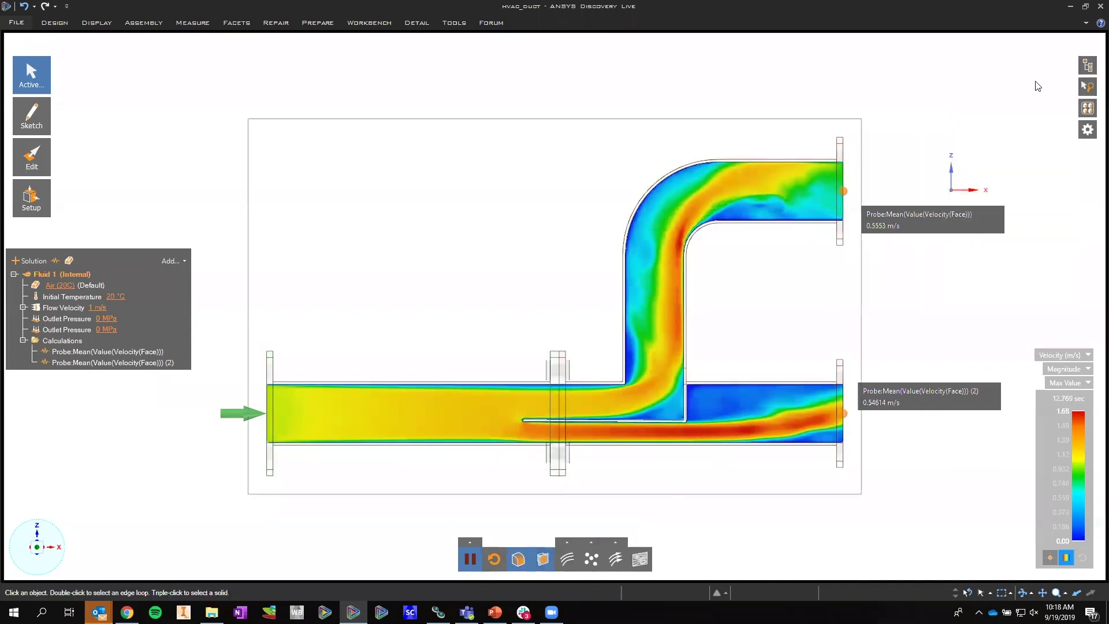
mouse_move(1087, 65)
click(995, 122)
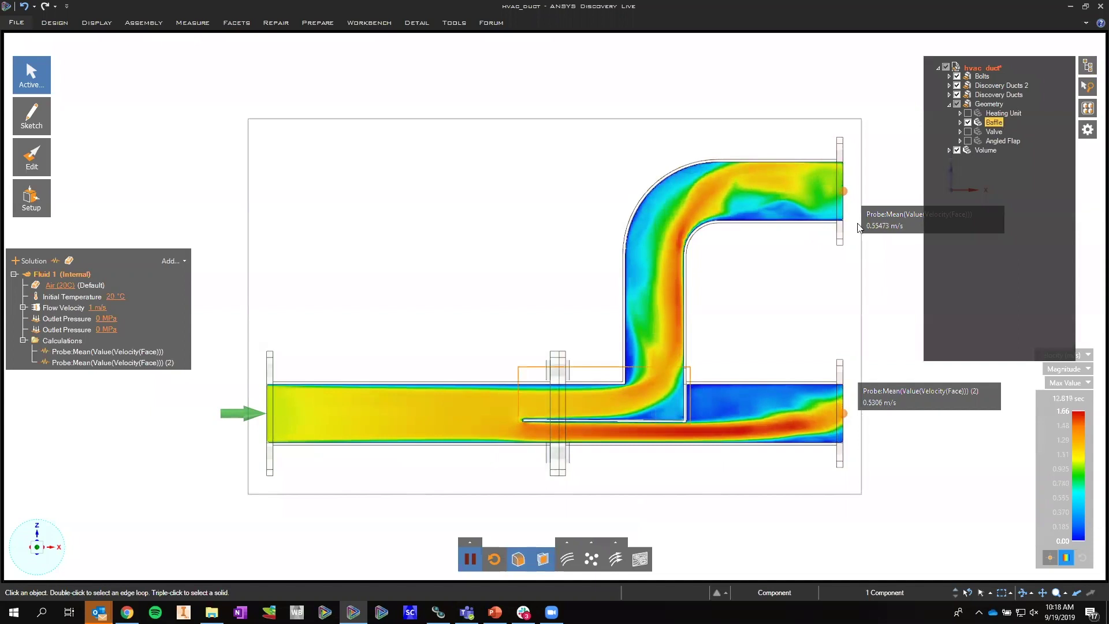
Hide the results to examine the selected Baffle's location in the duct, and restore the contour display in the front view
click(523, 562)
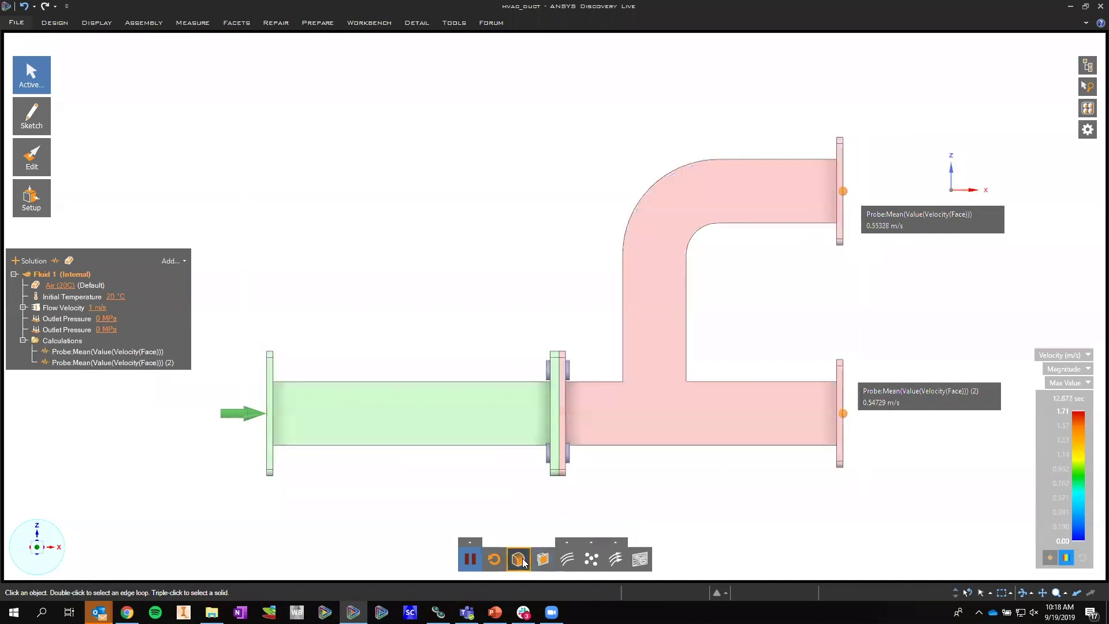
mouse_move(1092, 69)
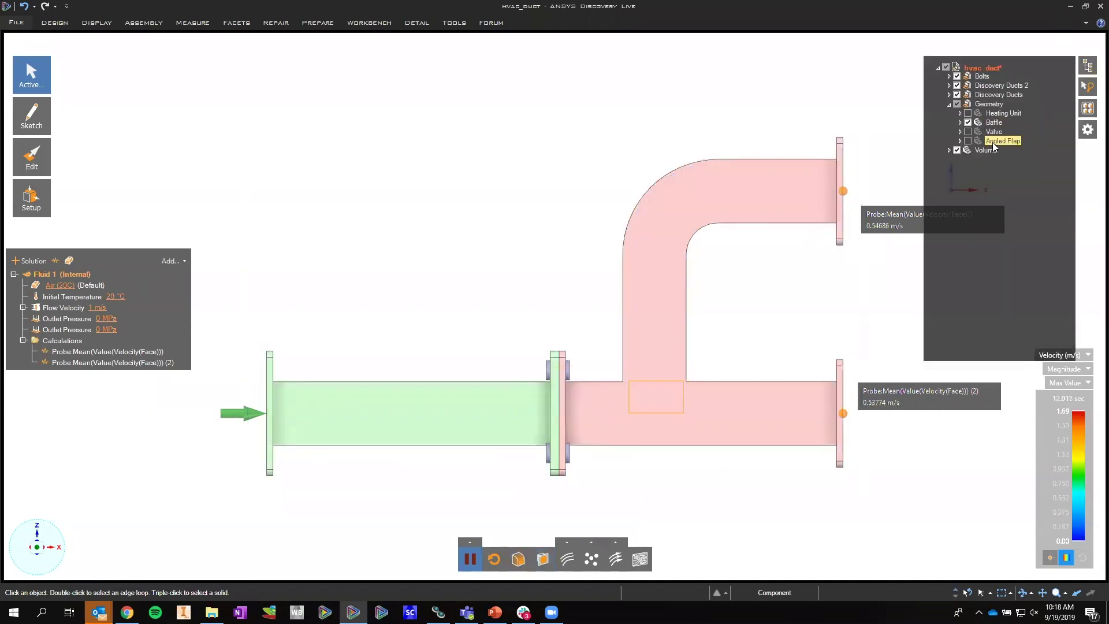
click(991, 125)
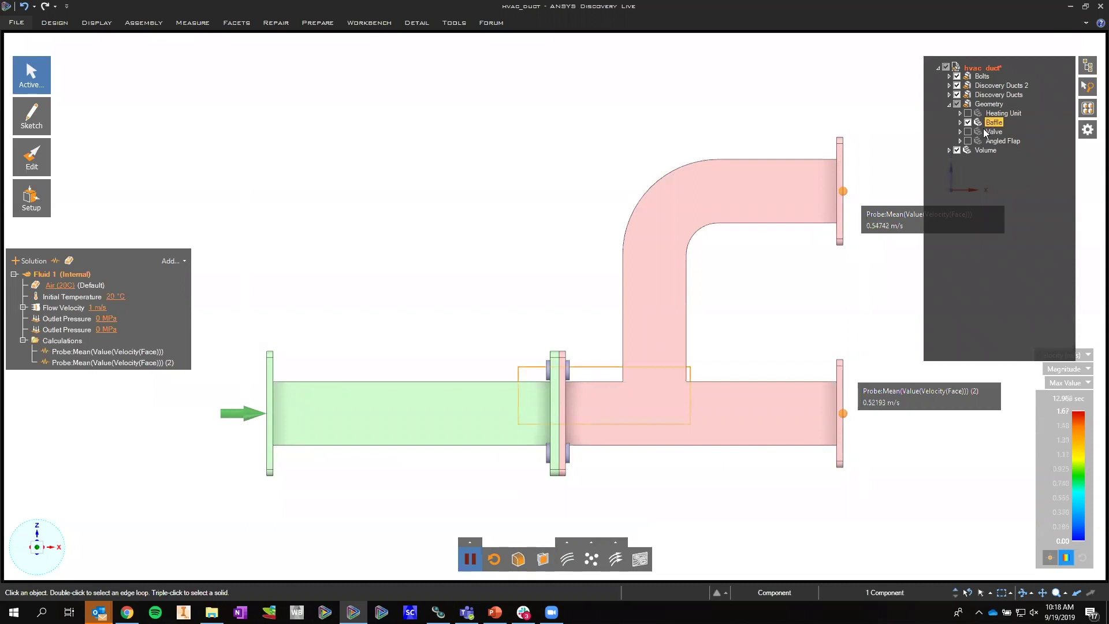
middle_drag(651, 341, 699, 332)
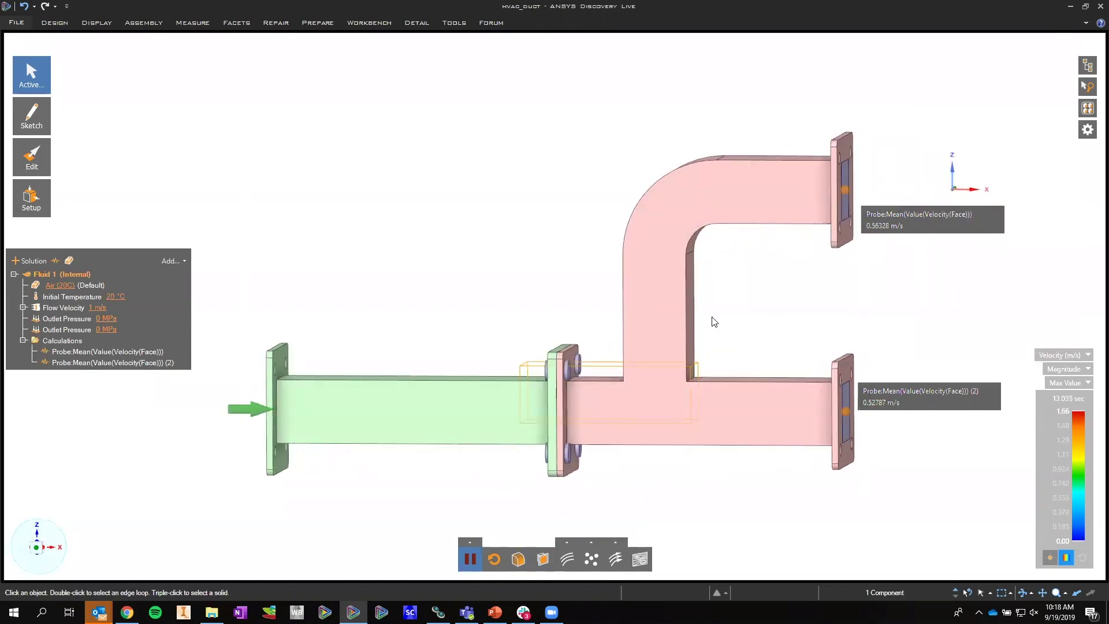
click(519, 559)
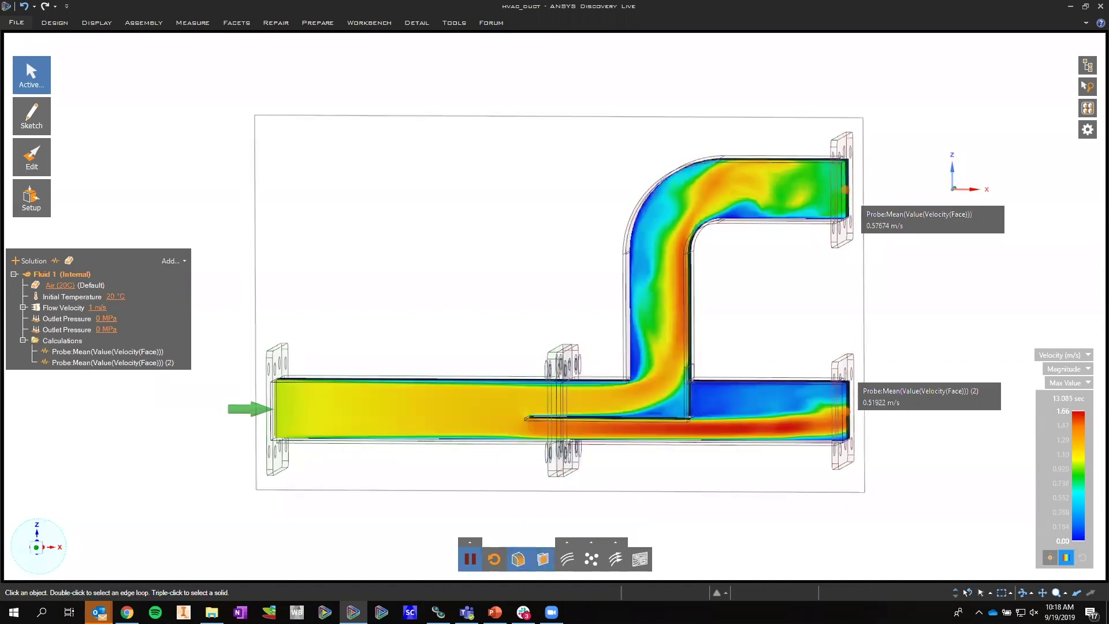
click(35, 547)
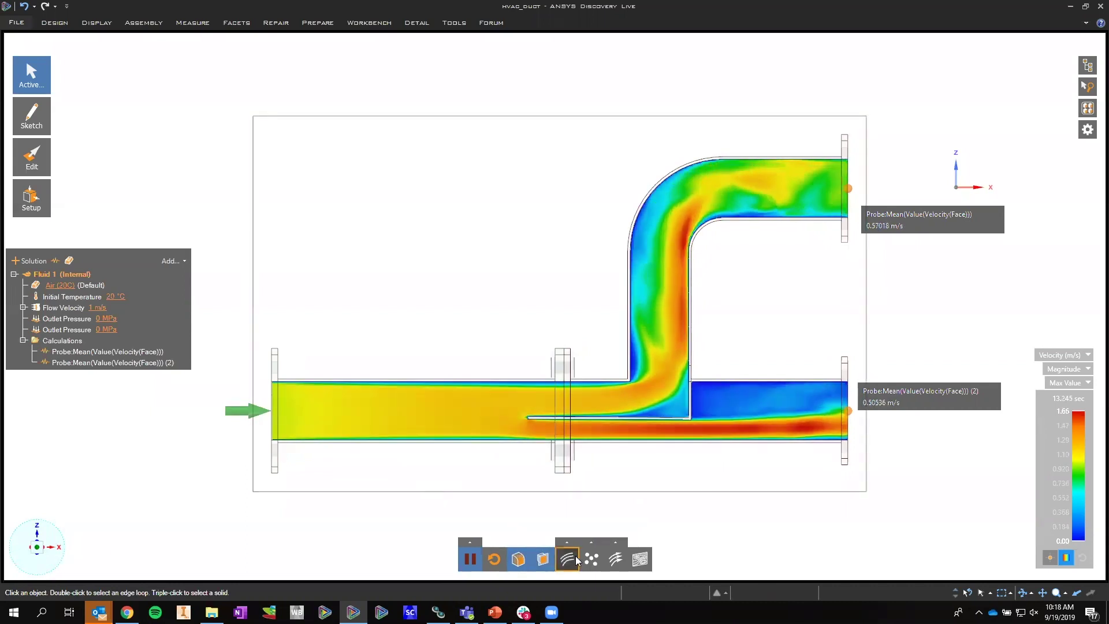
Examine the flow around the baffle corner with directional arrows and with the cross-section velocity contours
click(616, 559)
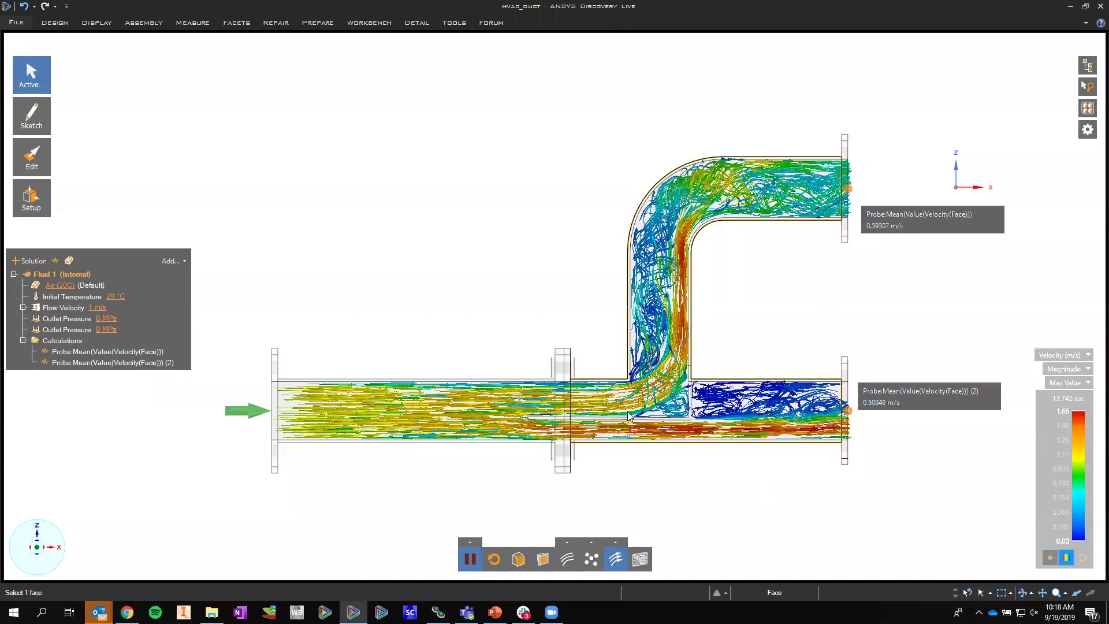
scroll(662, 420, up, 5)
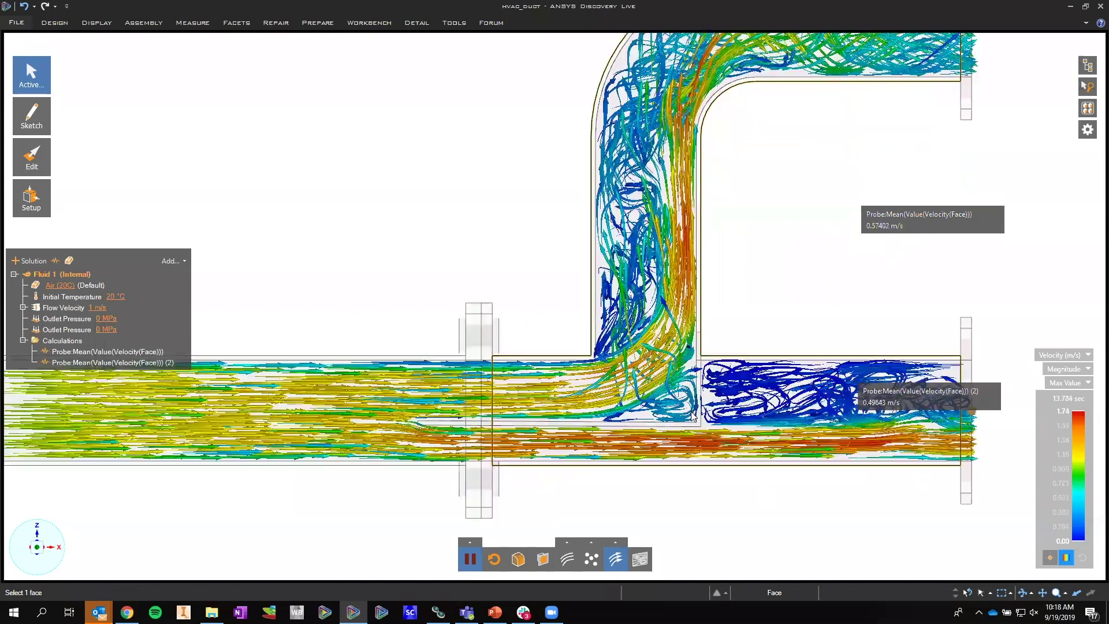
scroll(696, 415, up, 1)
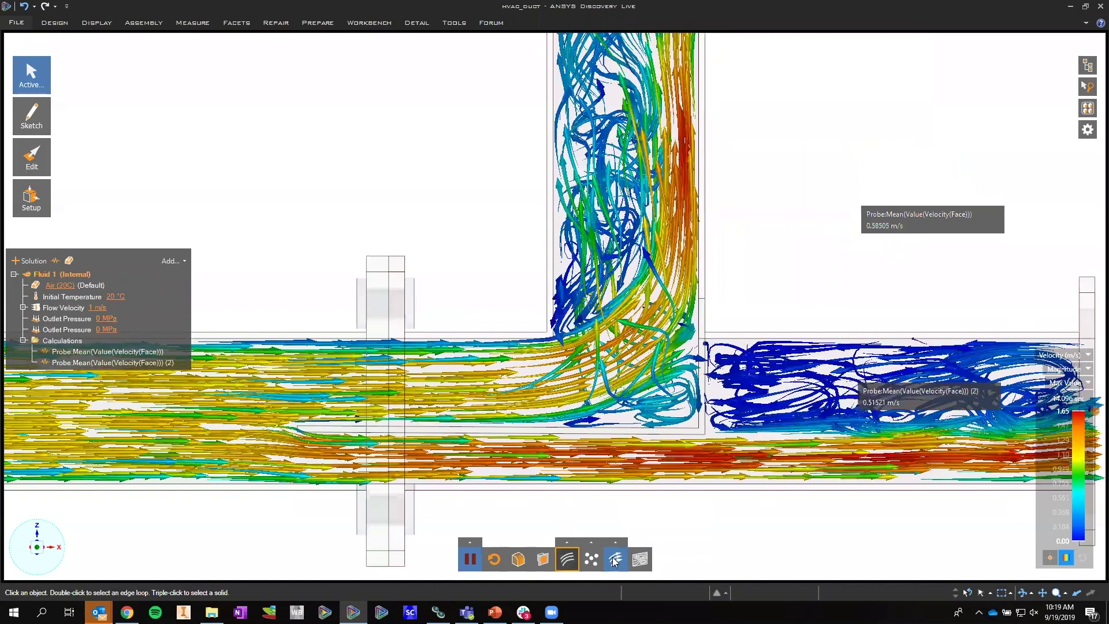
click(687, 434)
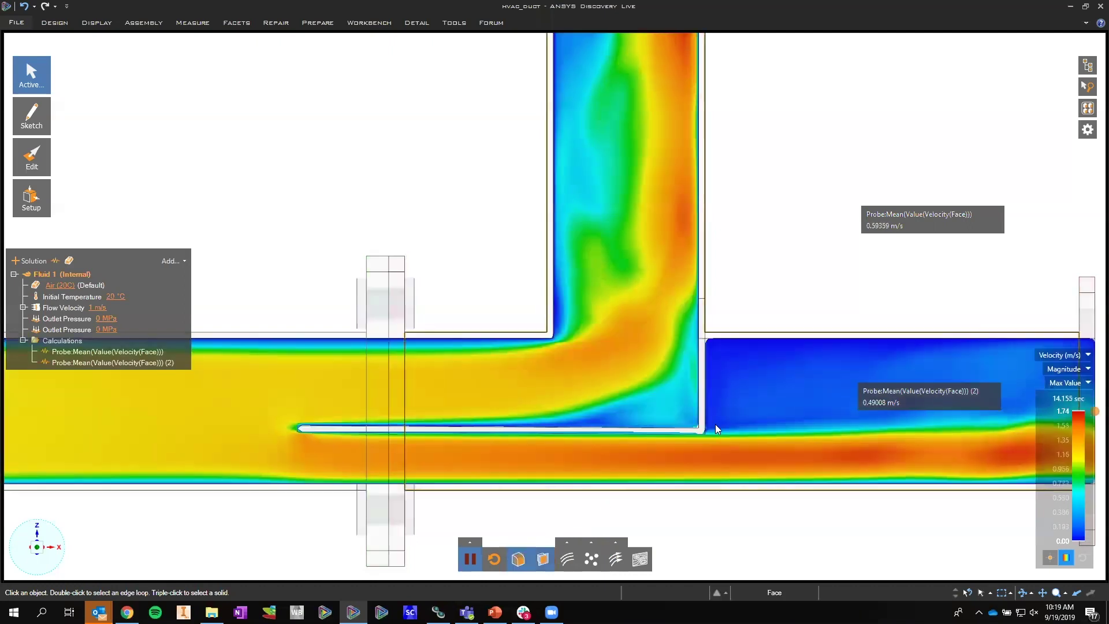
double_click(734, 449)
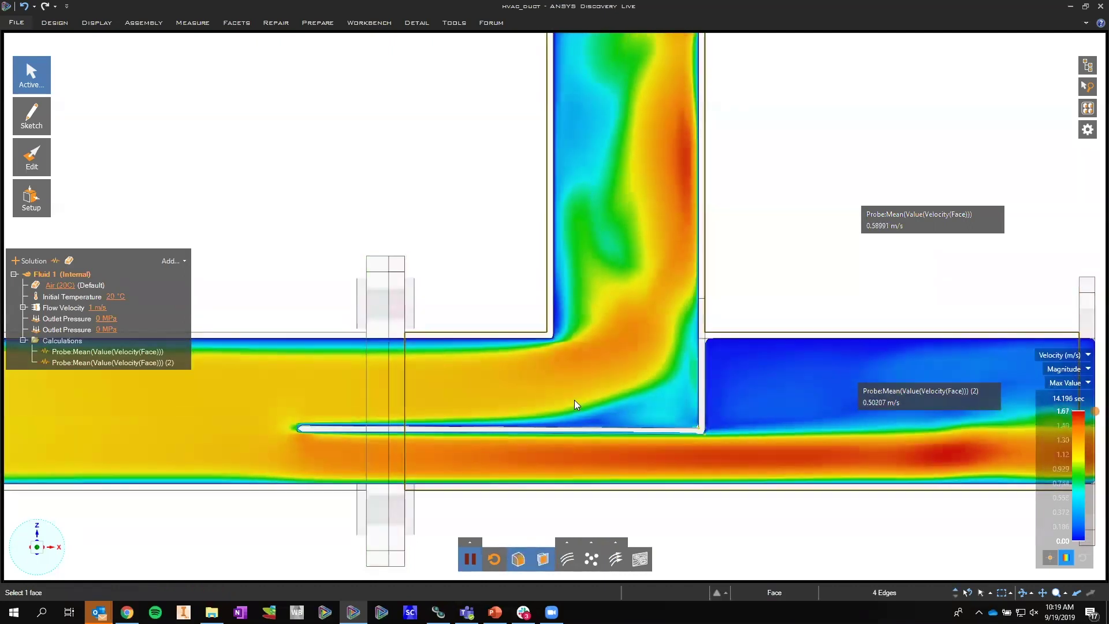
click(32, 155)
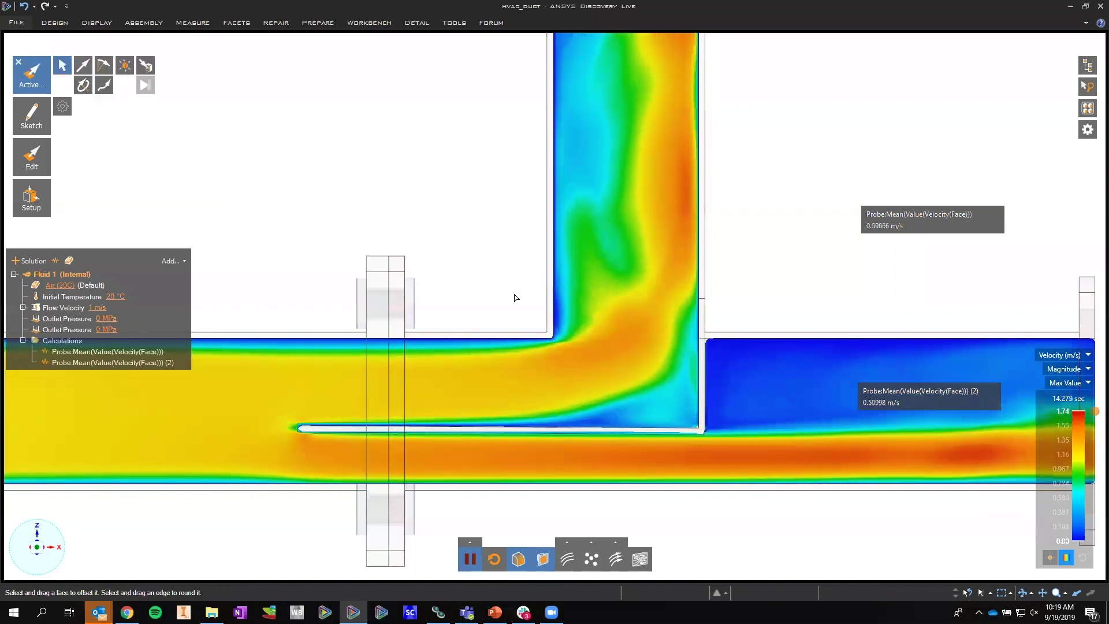
click(687, 408)
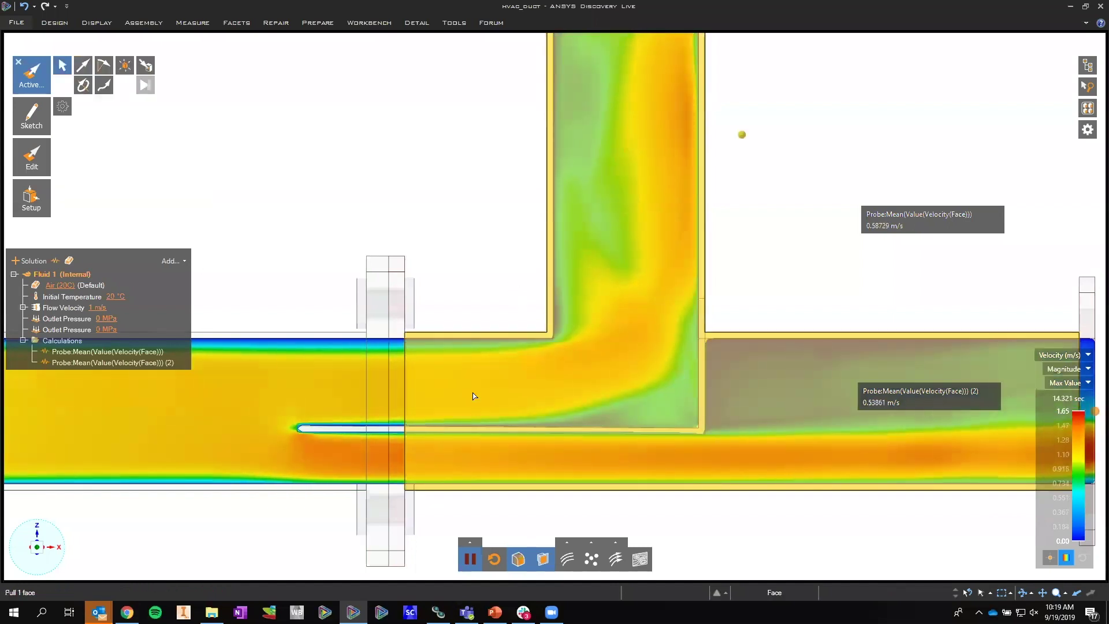
key(Escape)
key(Escape)
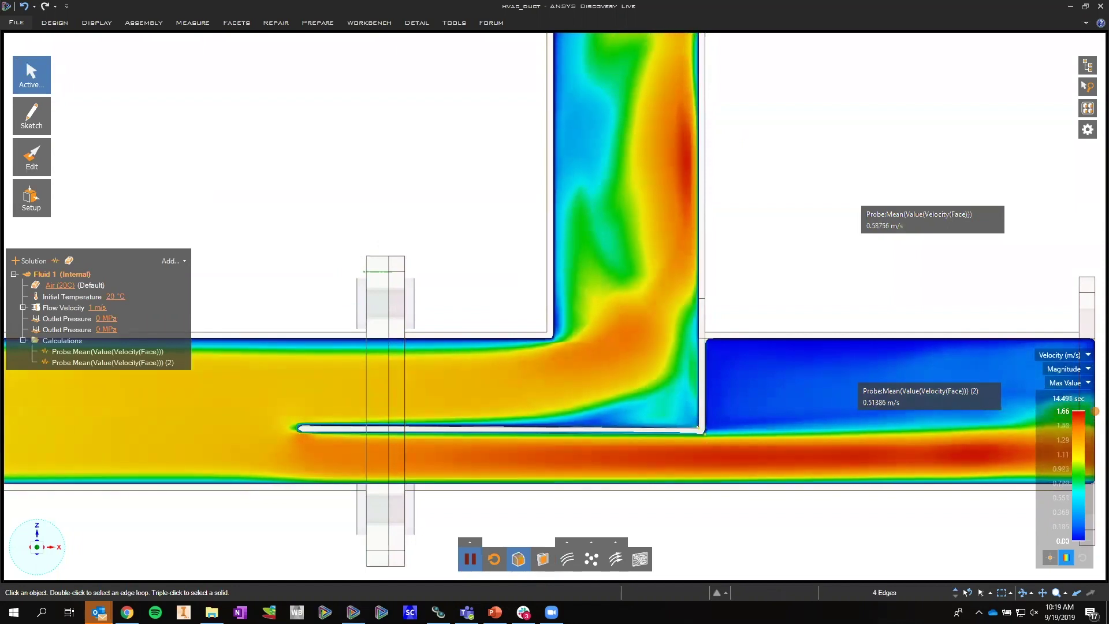
Round the four selected edges at the baffle's corner with Pull, giving the rounds an 18 mm radius
click(32, 156)
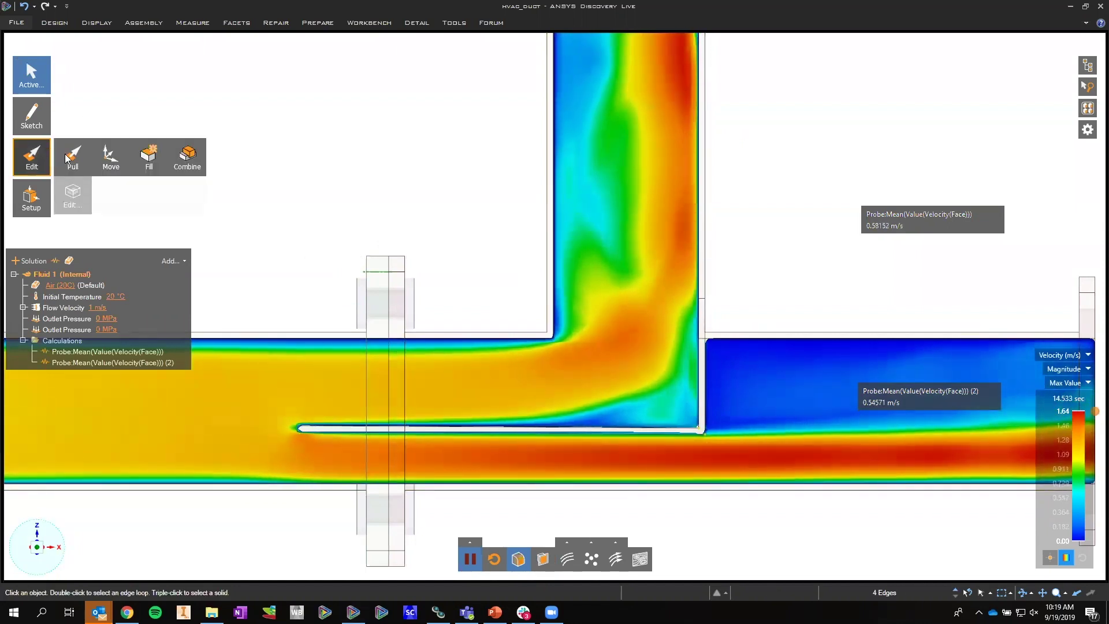
click(66, 159)
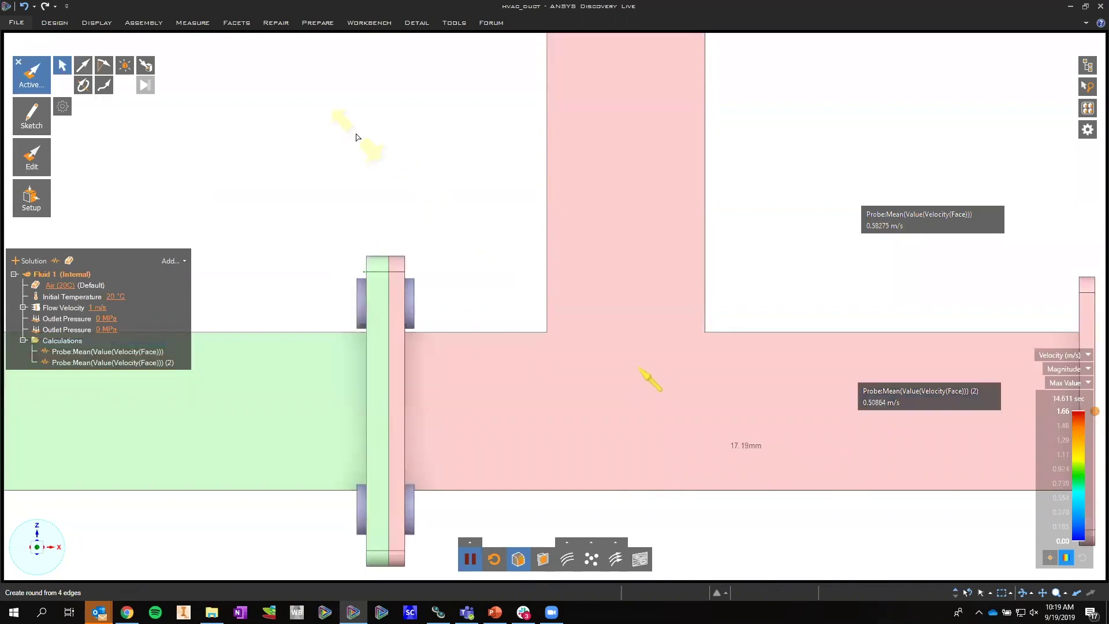
key(space)
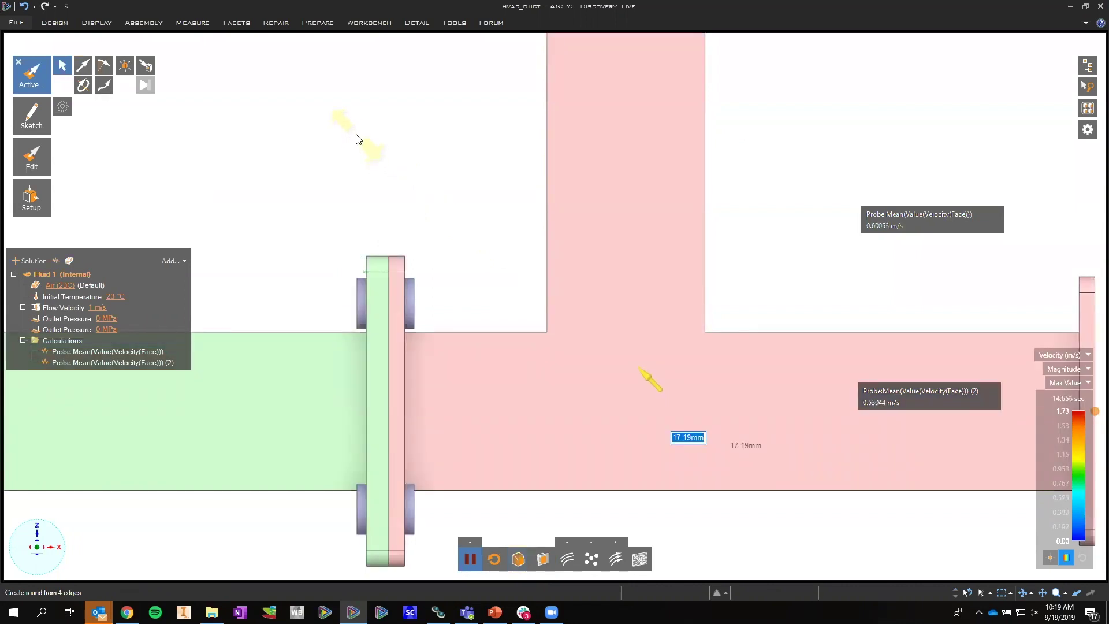
key(Return)
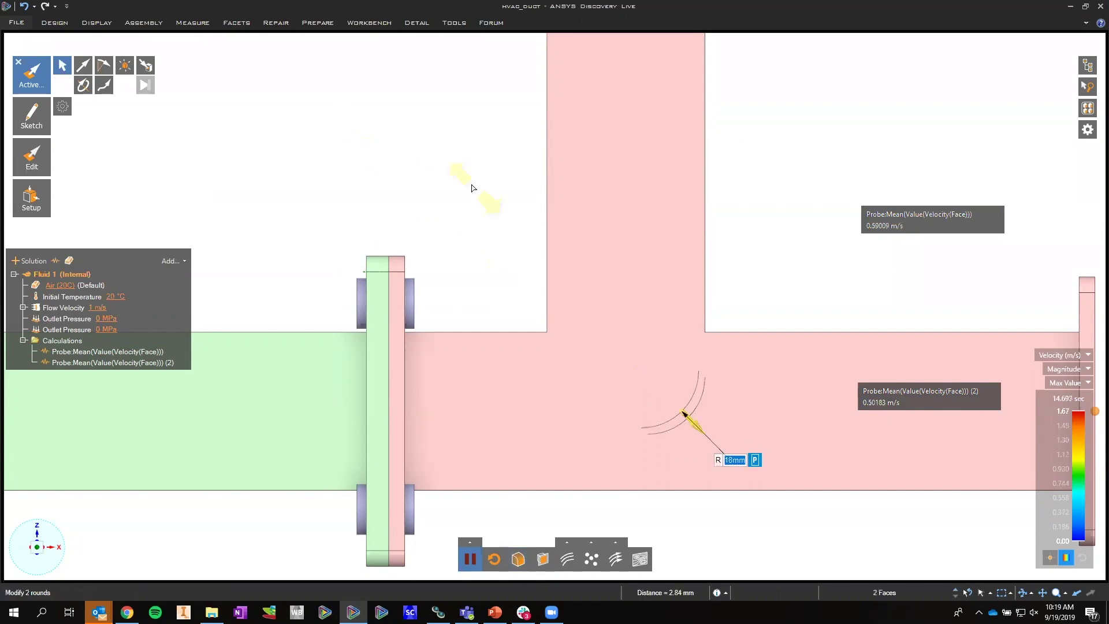
key(Escape)
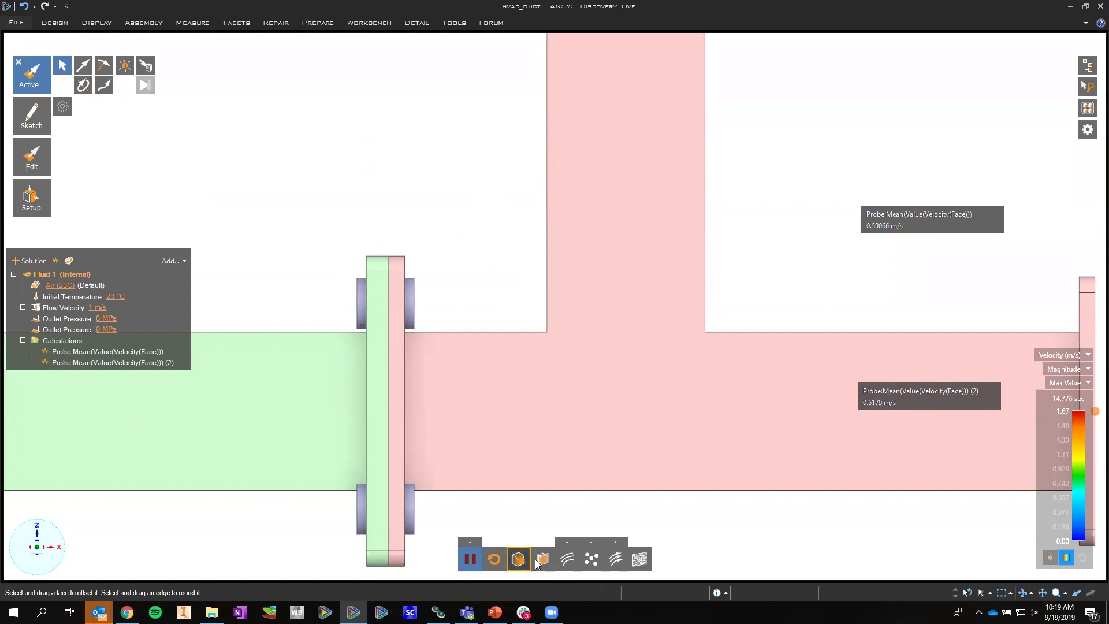
Return the duct model to the home view and turn the velocity contours back on
click(518, 561)
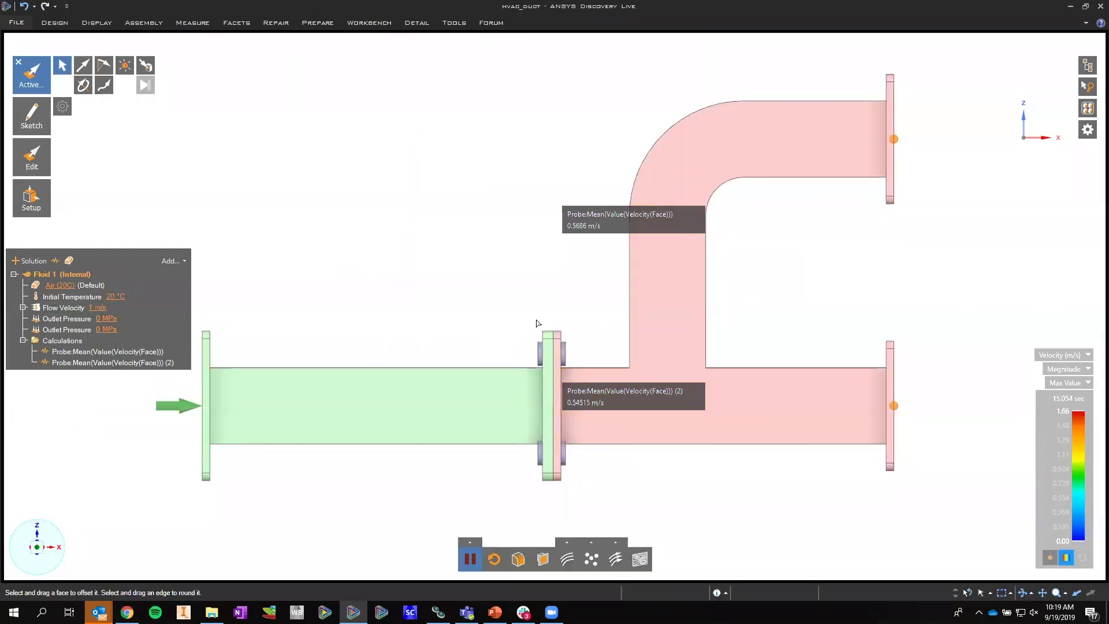
key(s)
key(h)
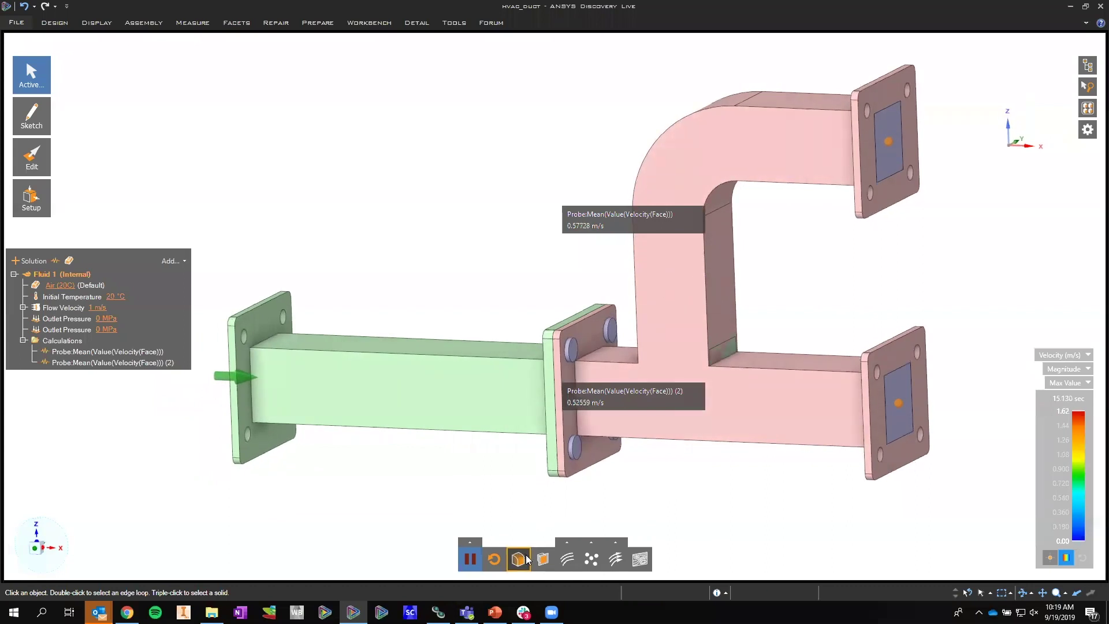
click(527, 559)
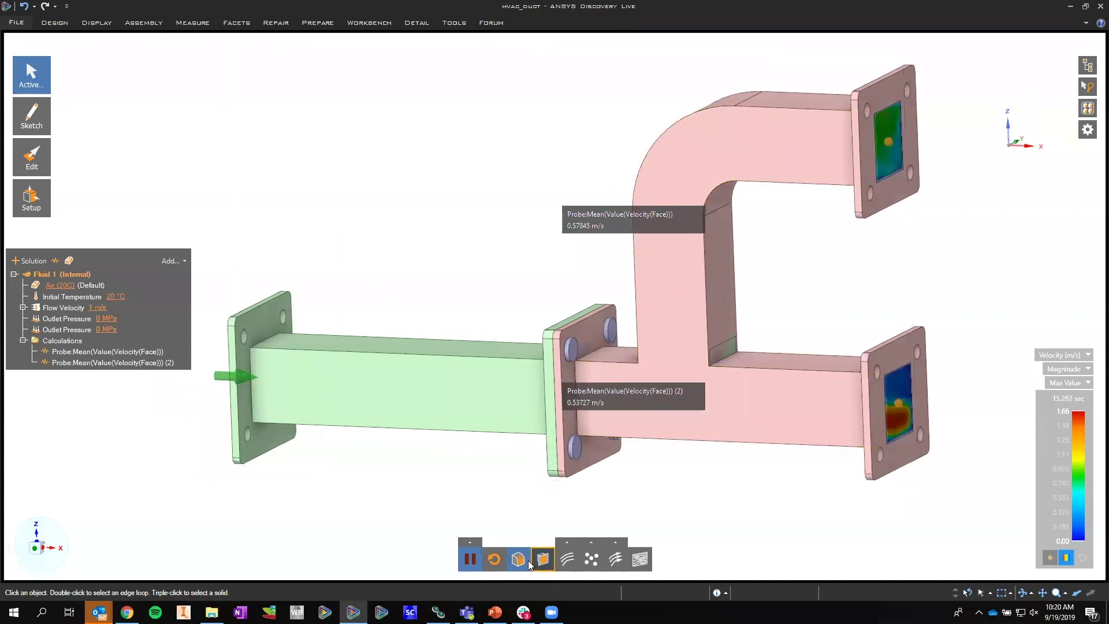
Hide the branching outlet duct and the straight inlet duct so only the fluid volume, baffle and bolts are shown
click(682, 188)
right_click(701, 179)
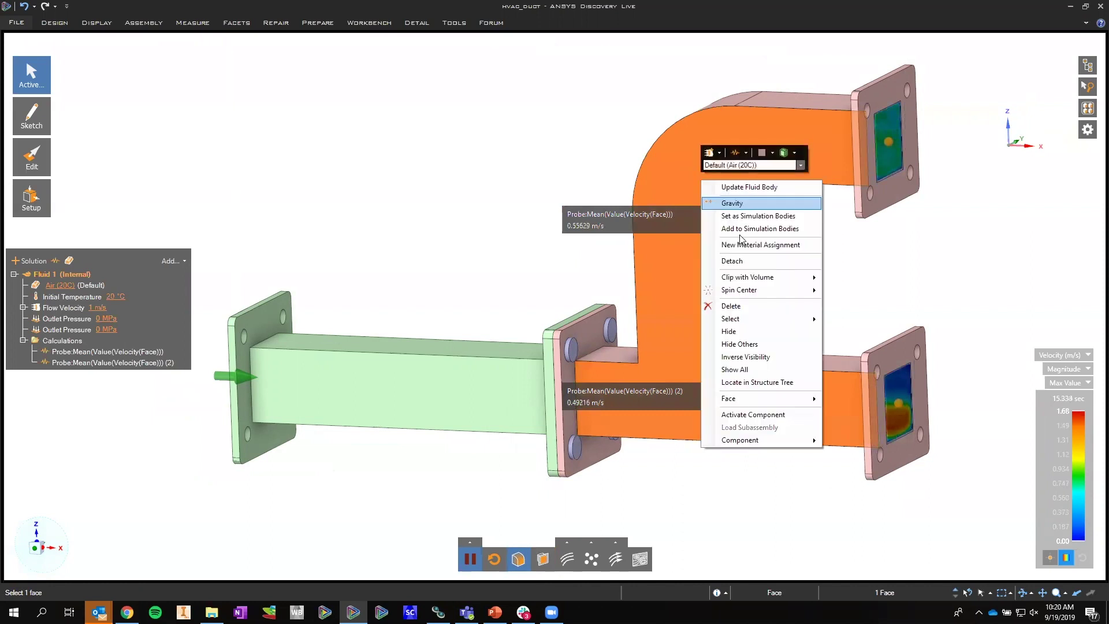
click(747, 332)
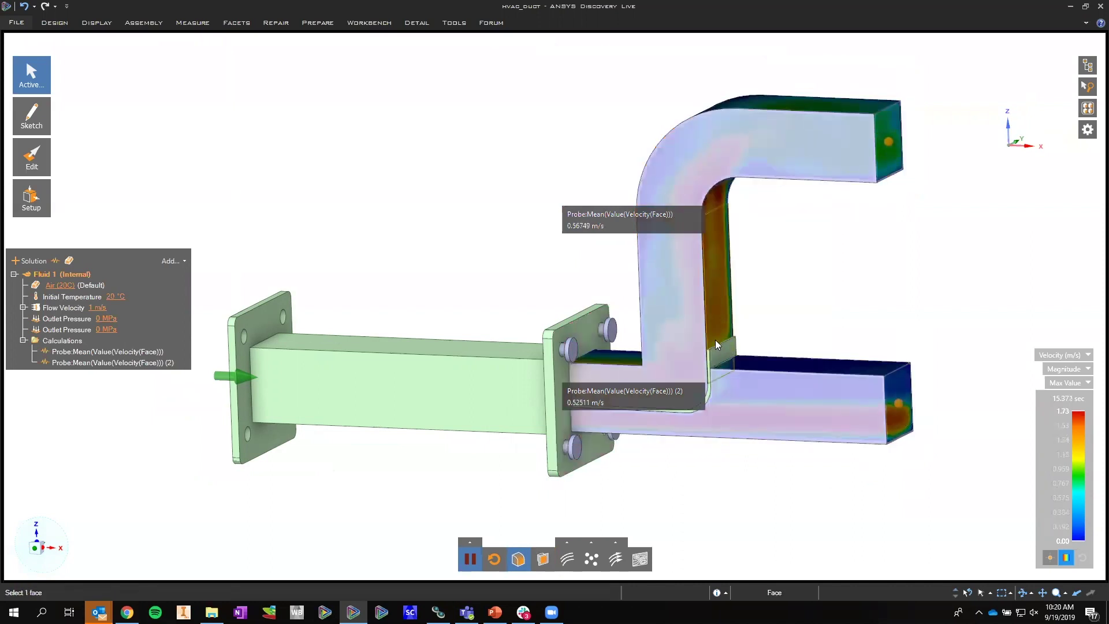
right_click(497, 386)
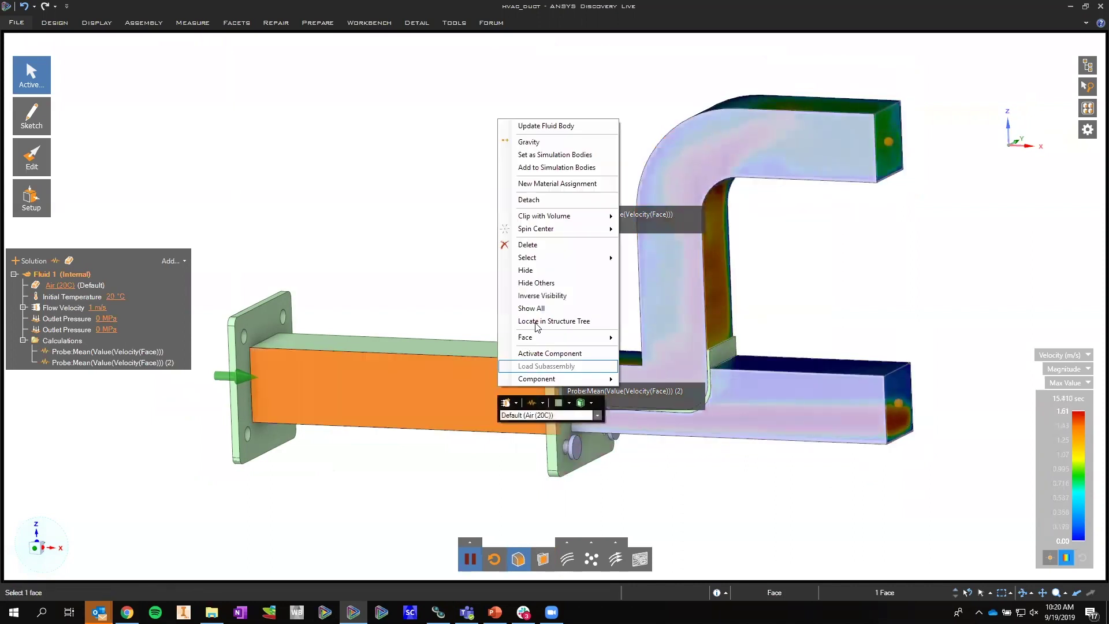
click(527, 270)
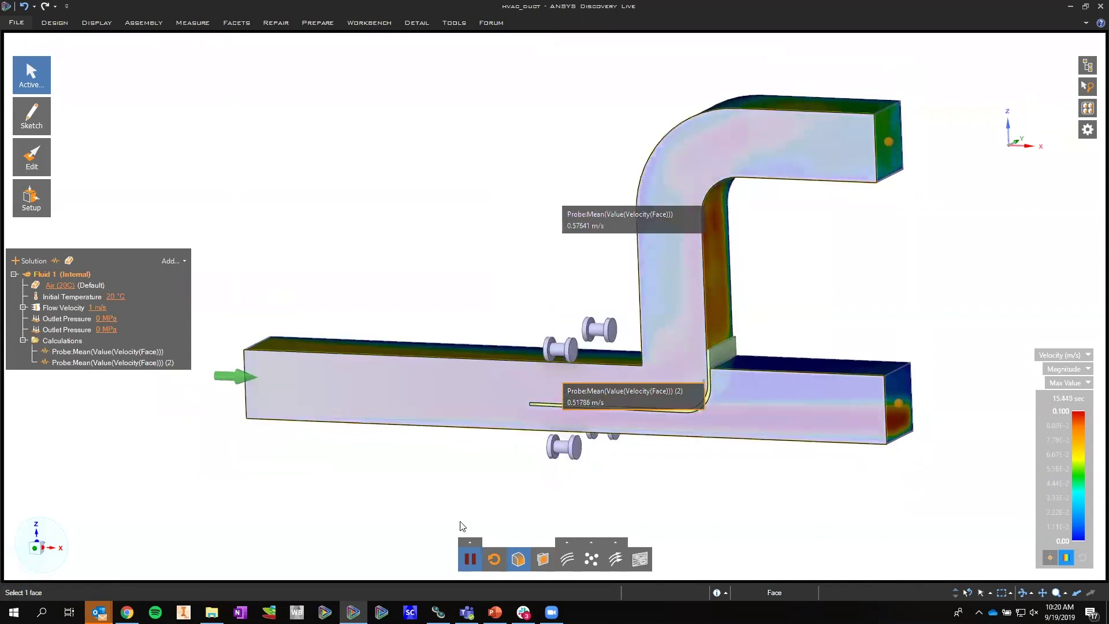
Switch to the front view and hide the Volume body inside the Volume component to expose the contours around the rounded baffle
click(36, 552)
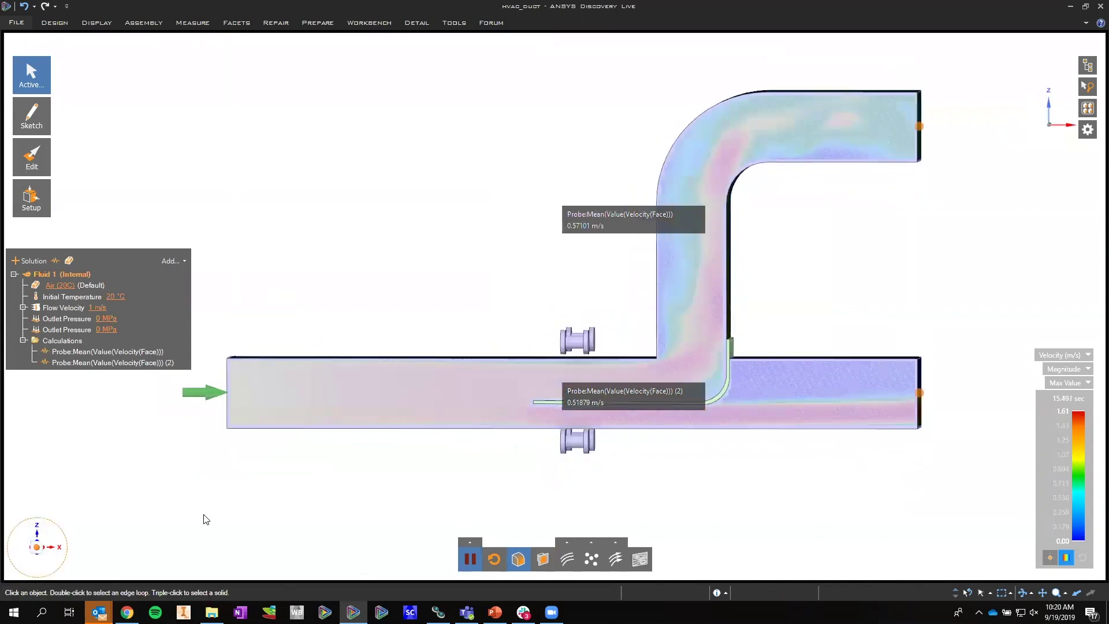
scroll(785, 338, up, 3)
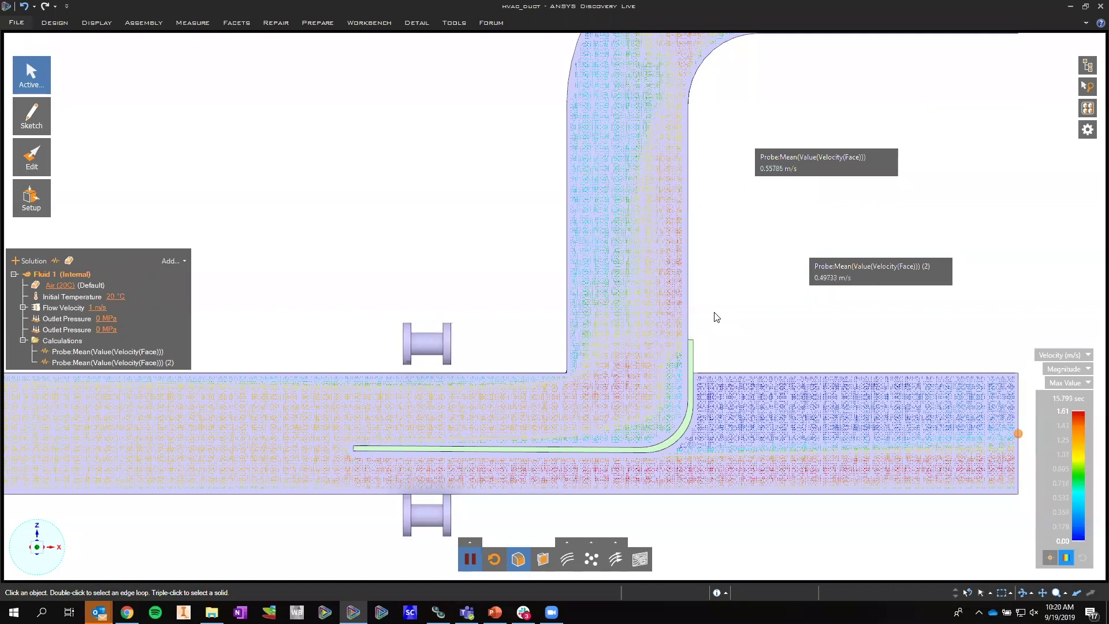
mouse_move(1089, 118)
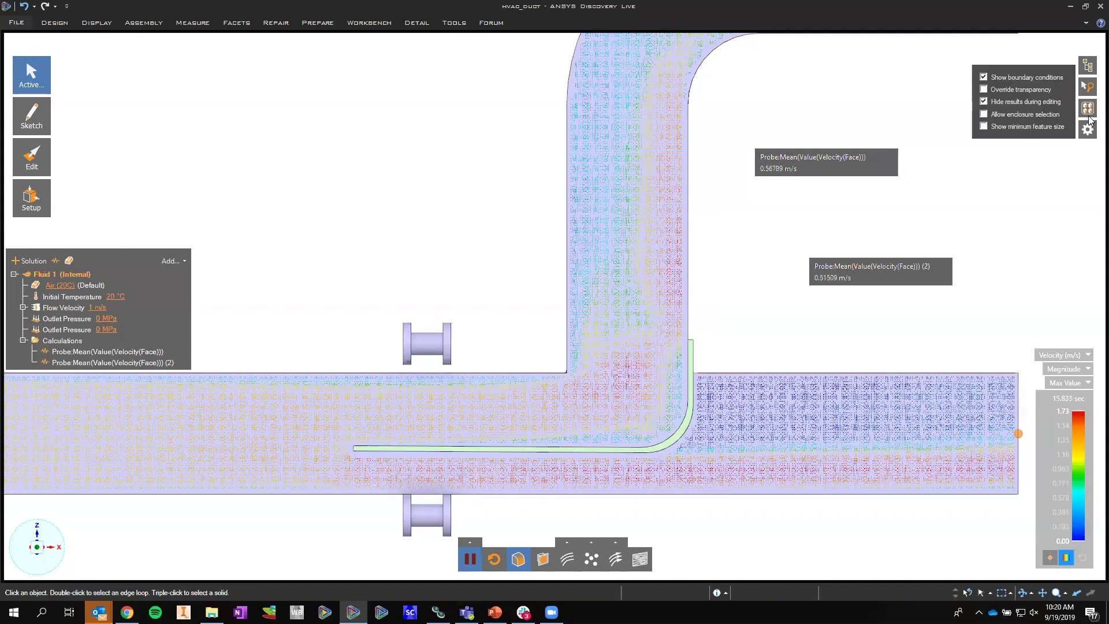
mouse_move(1087, 65)
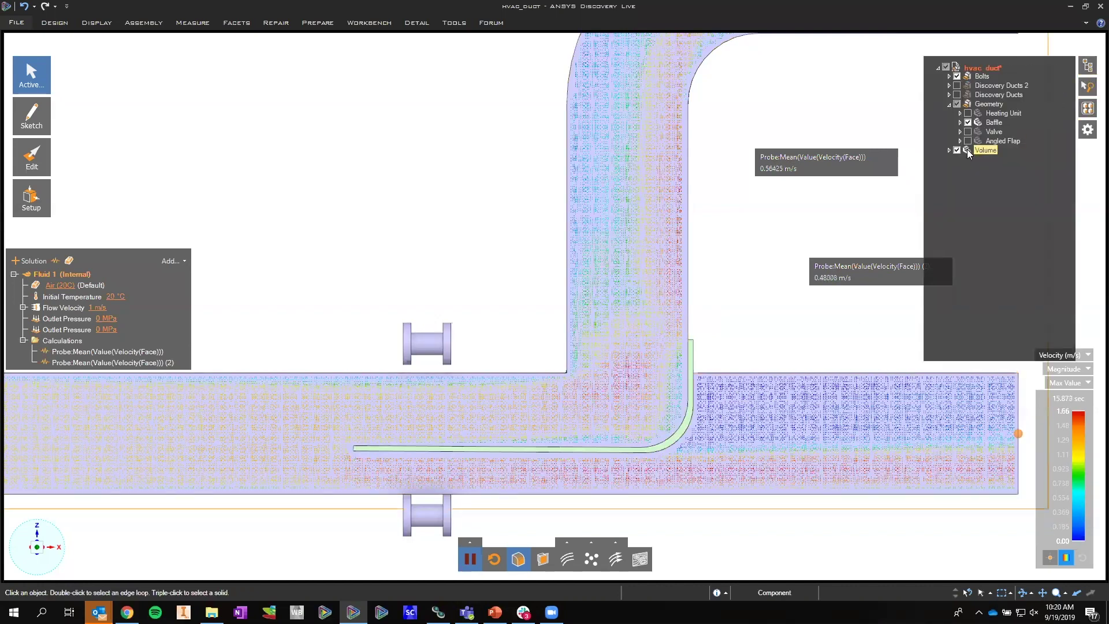
click(949, 151)
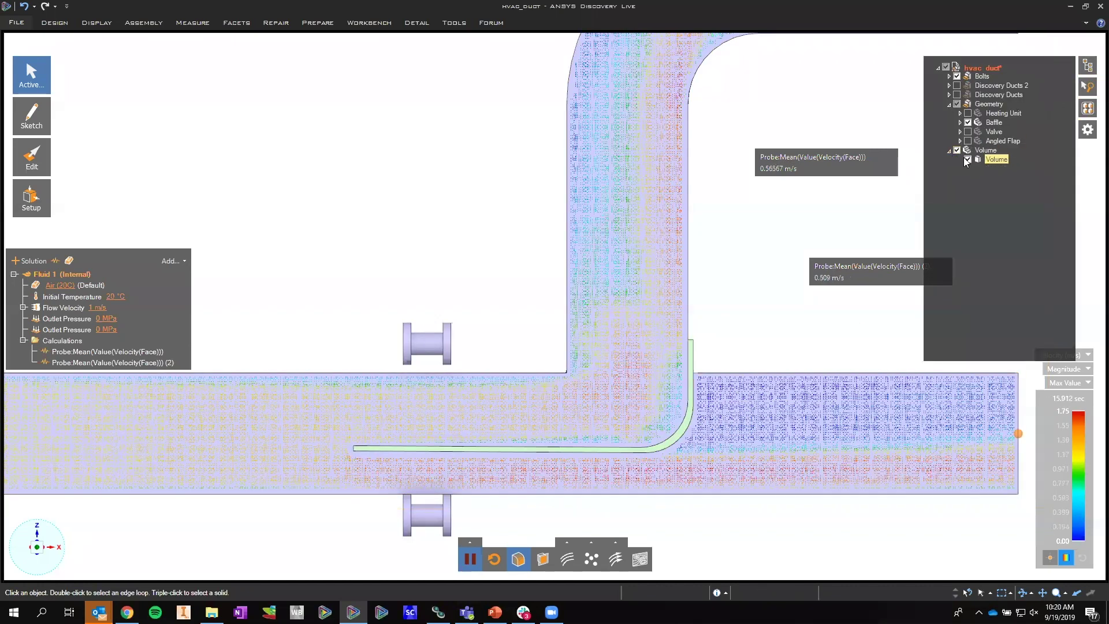
click(968, 159)
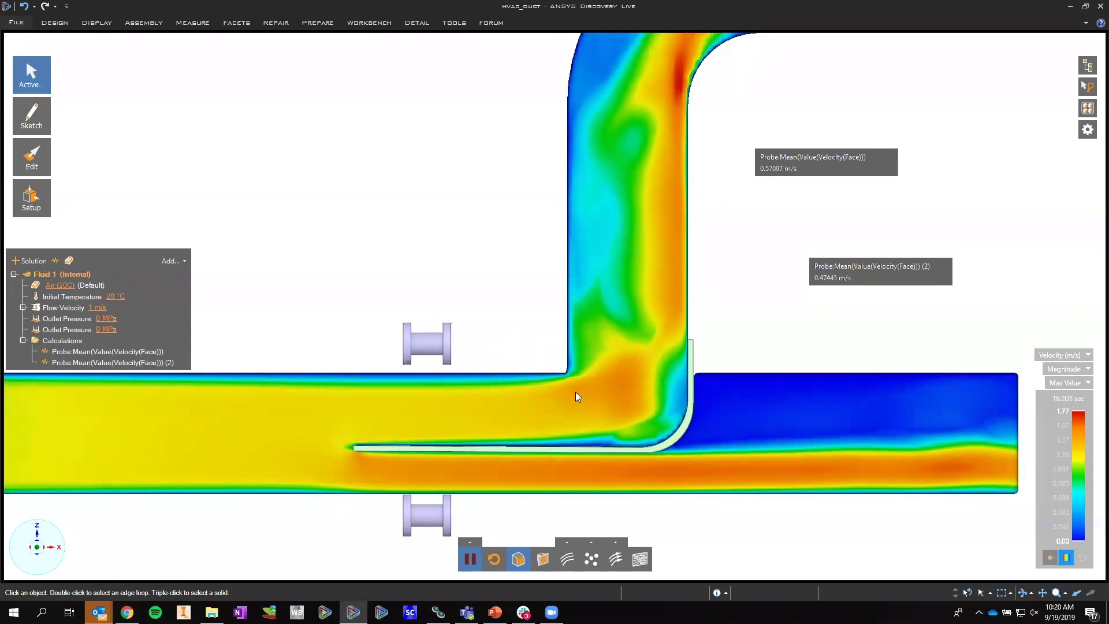
Frame the whole duct and move each velocity probe label beside its corresponding outlet
scroll(522, 347, down, 5)
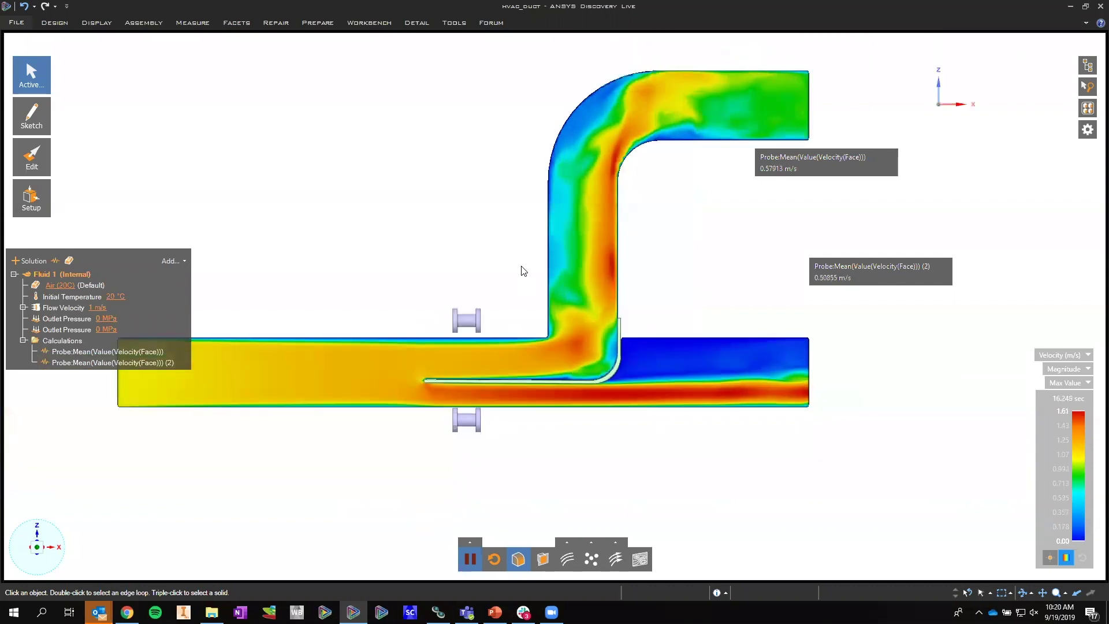
shift+middle_drag(523, 301, 461, 354)
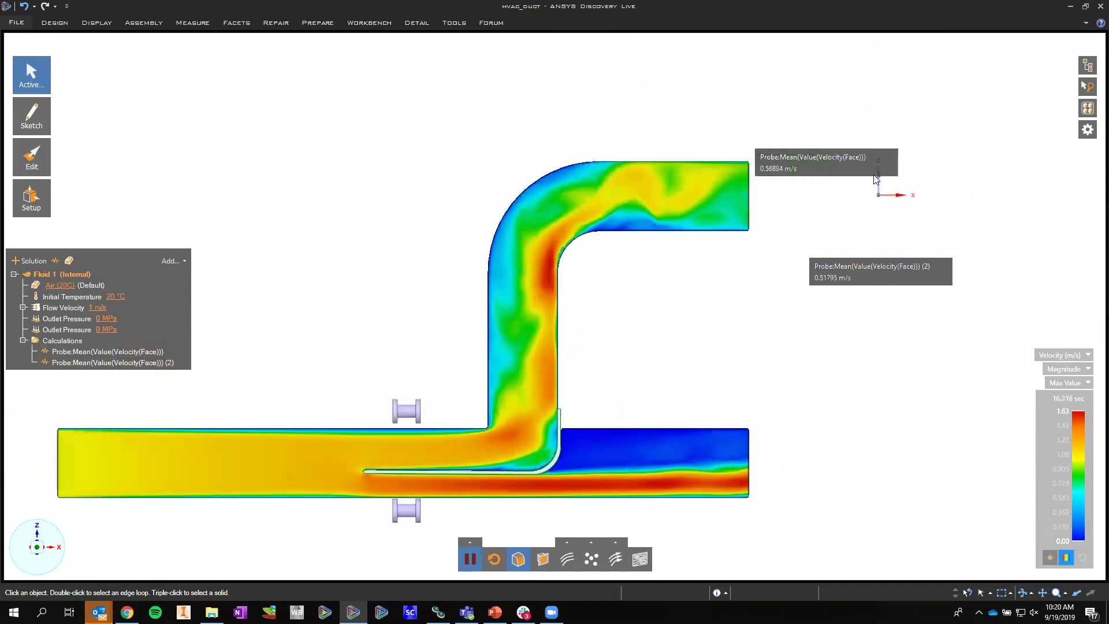
drag(899, 159, 901, 140)
drag(865, 269, 852, 454)
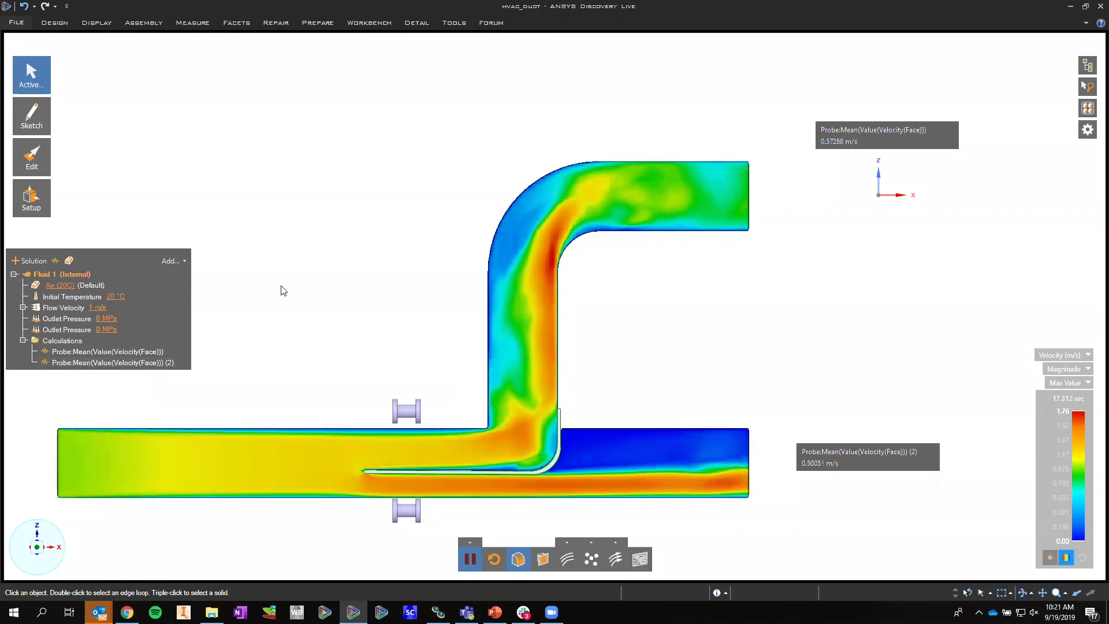
Open the SpaceClaim file B0-A0_SERVER_RACK CFD from the Webinar folder 09062019
click(17, 22)
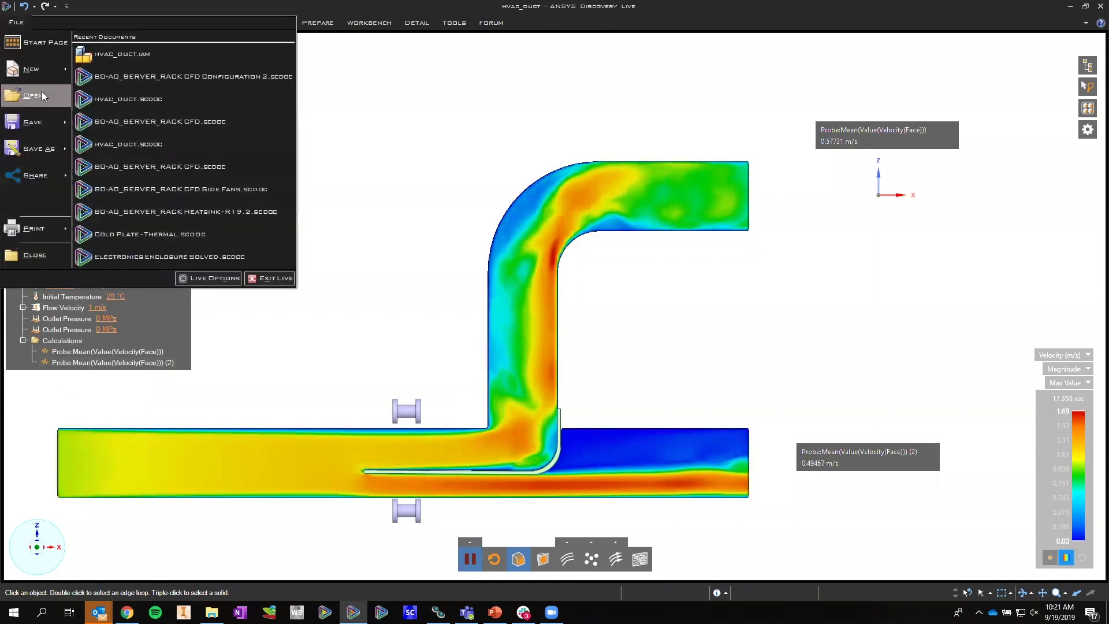
click(42, 46)
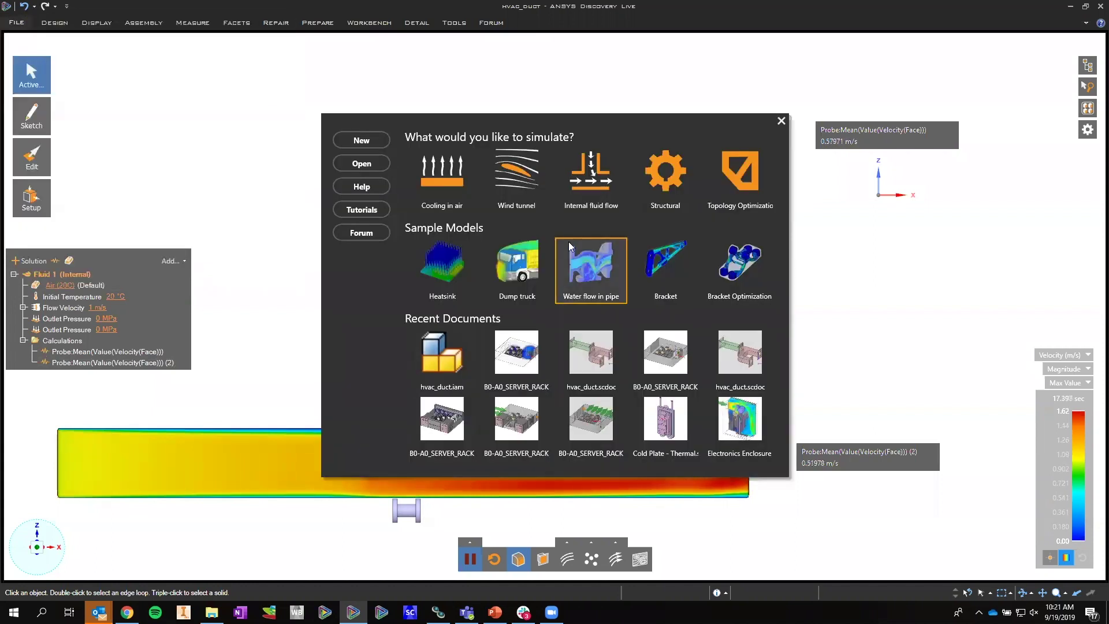
click(359, 165)
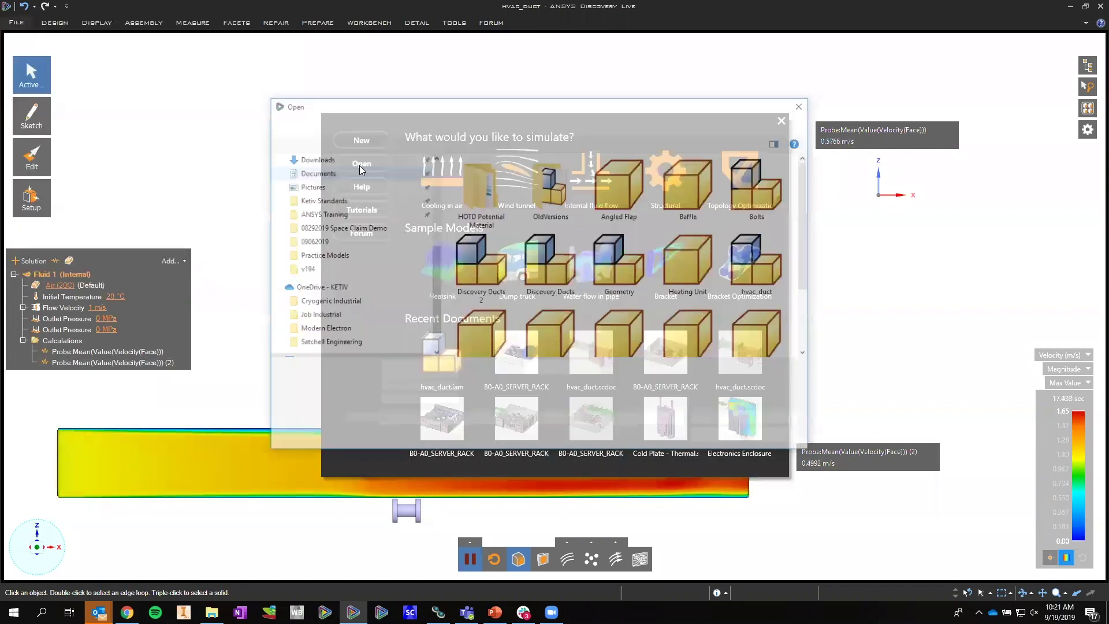
click(774, 419)
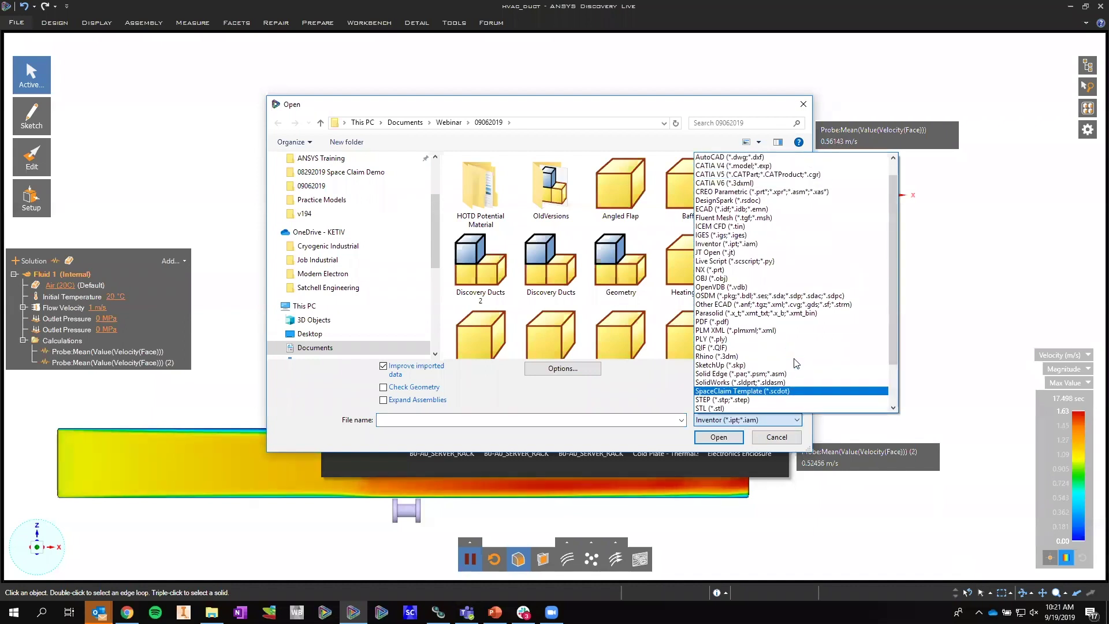
click(800, 157)
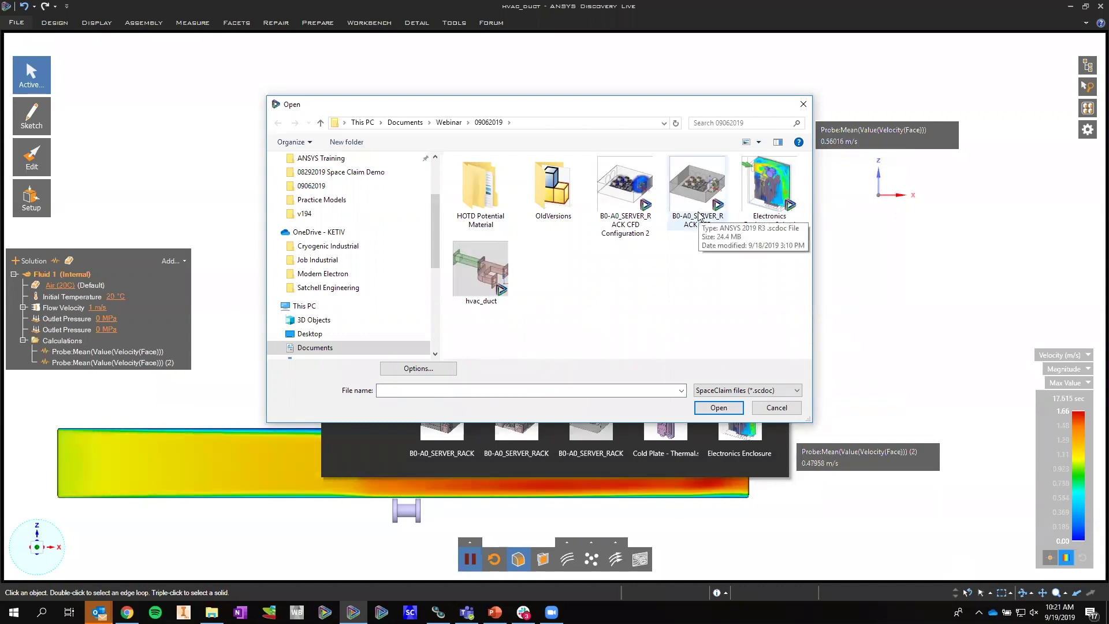
double_click(699, 217)
click(564, 355)
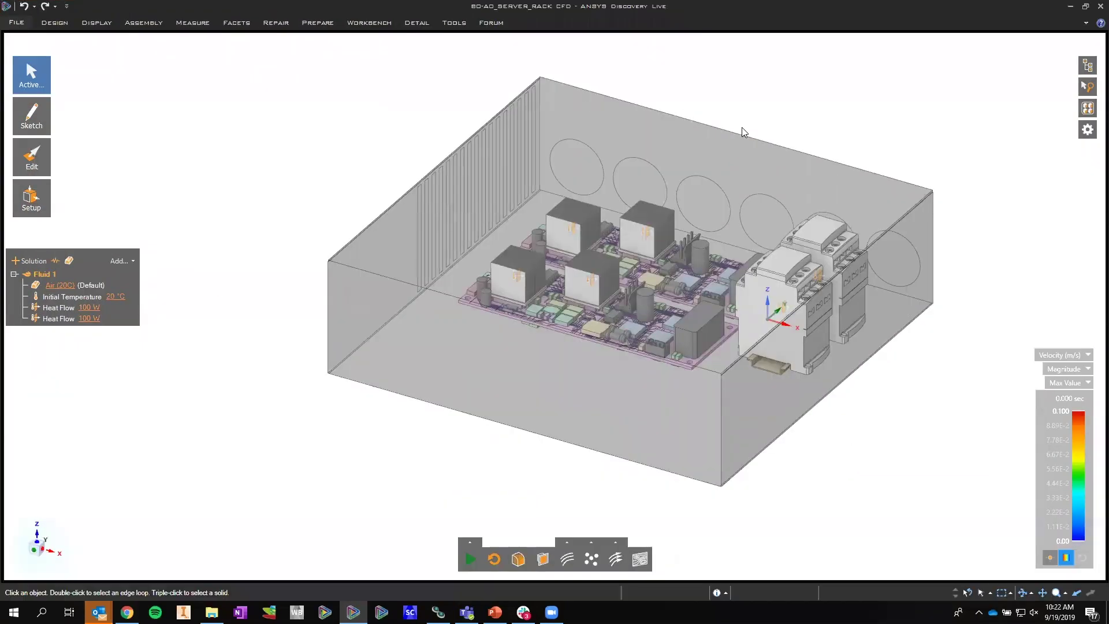
Toggle the visibility of the Fans component in the server rack's model structure
shift+middle_drag(946, 155, 832, 194)
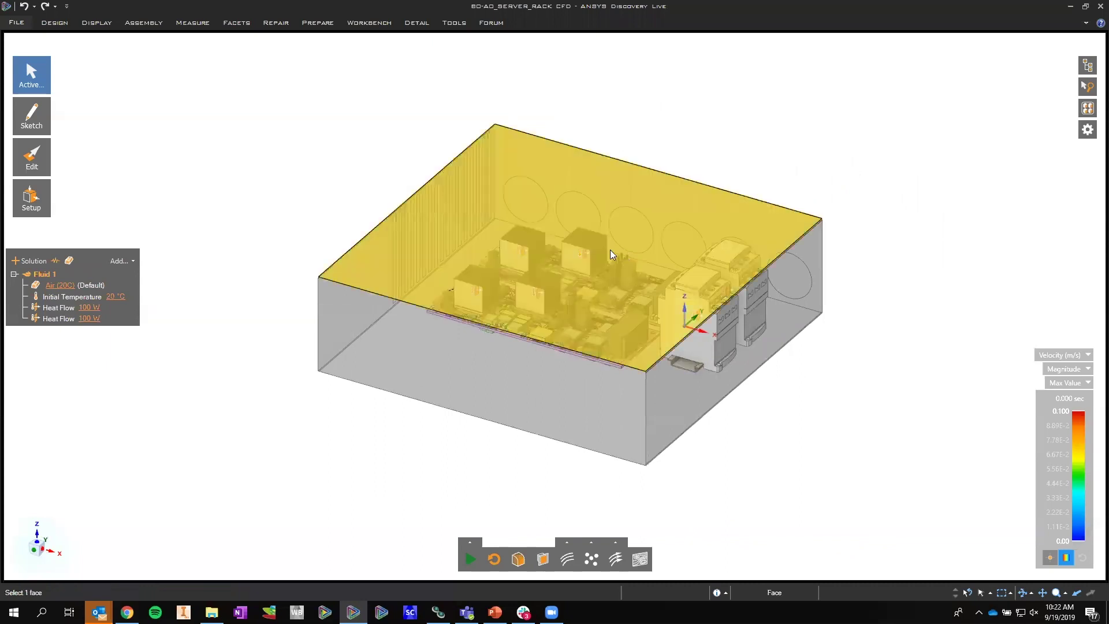
click(1089, 68)
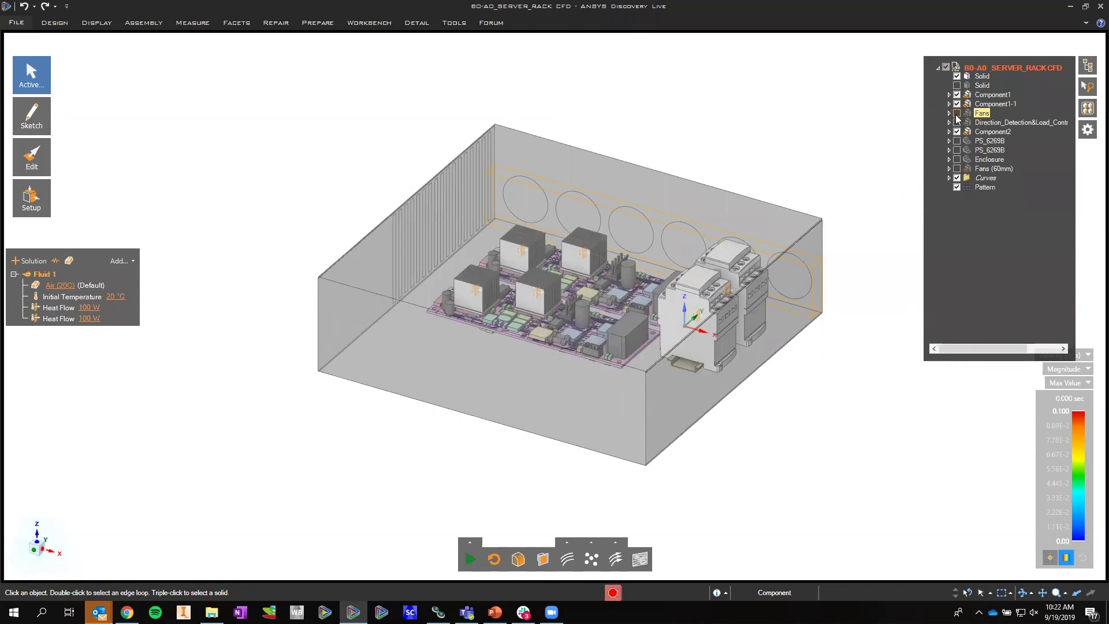
click(957, 114)
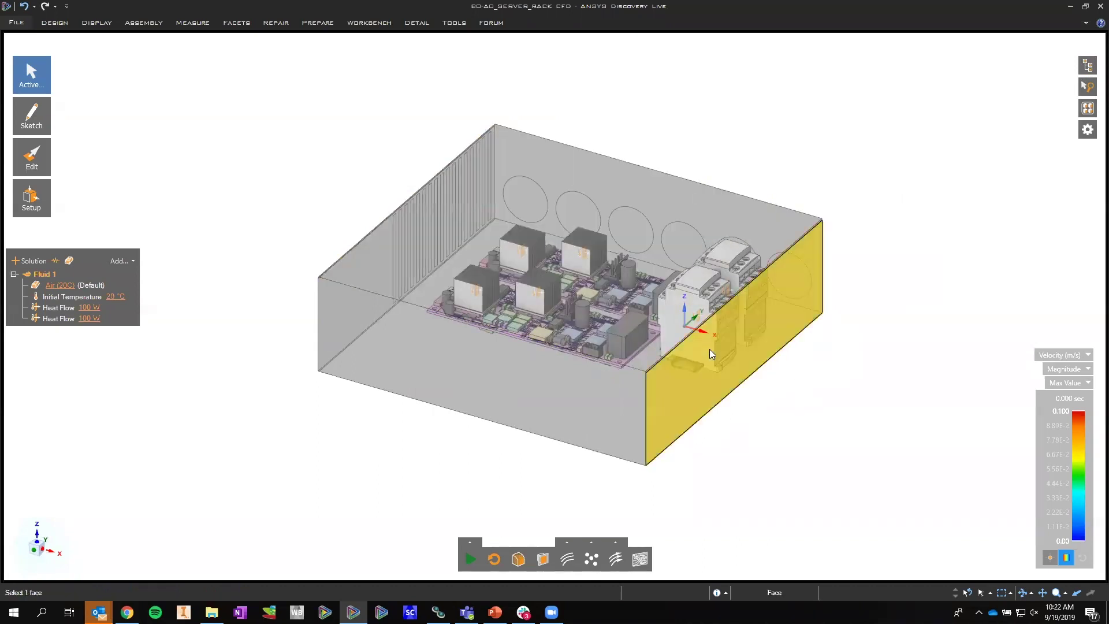
Start the server rack simulation and render its velocity magnitude as a Composite plot
click(466, 564)
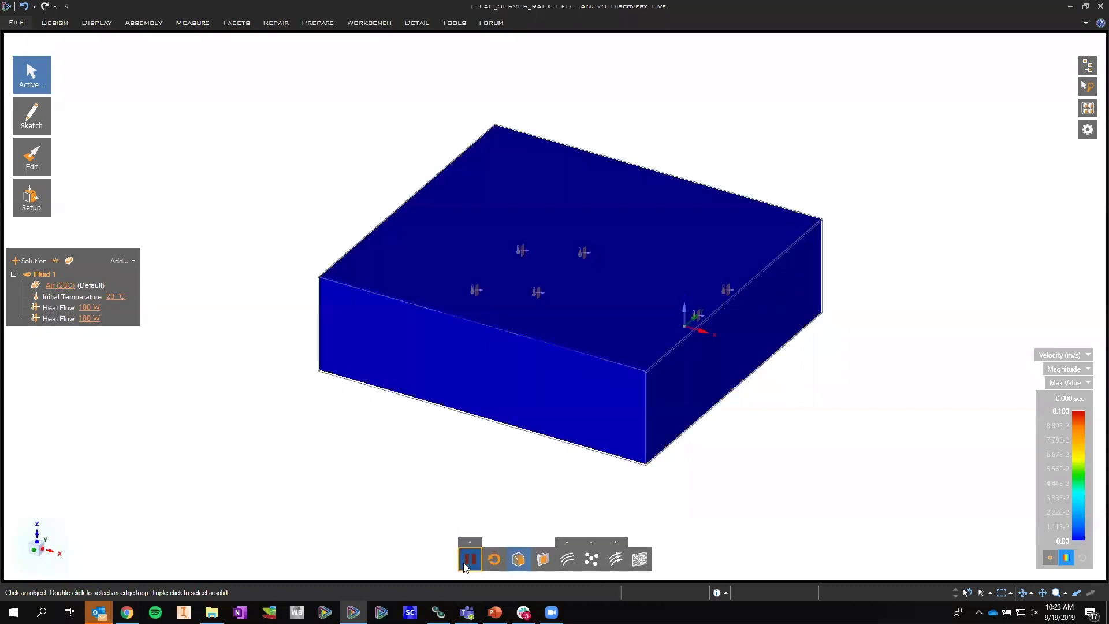
click(1081, 372)
click(1084, 372)
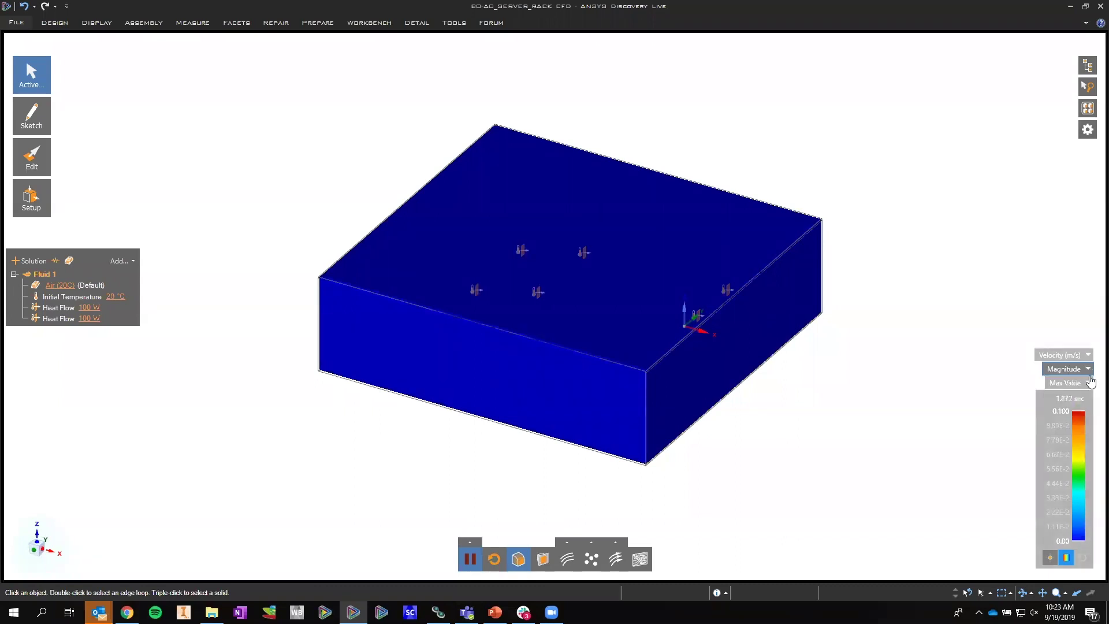
click(1087, 383)
click(1076, 411)
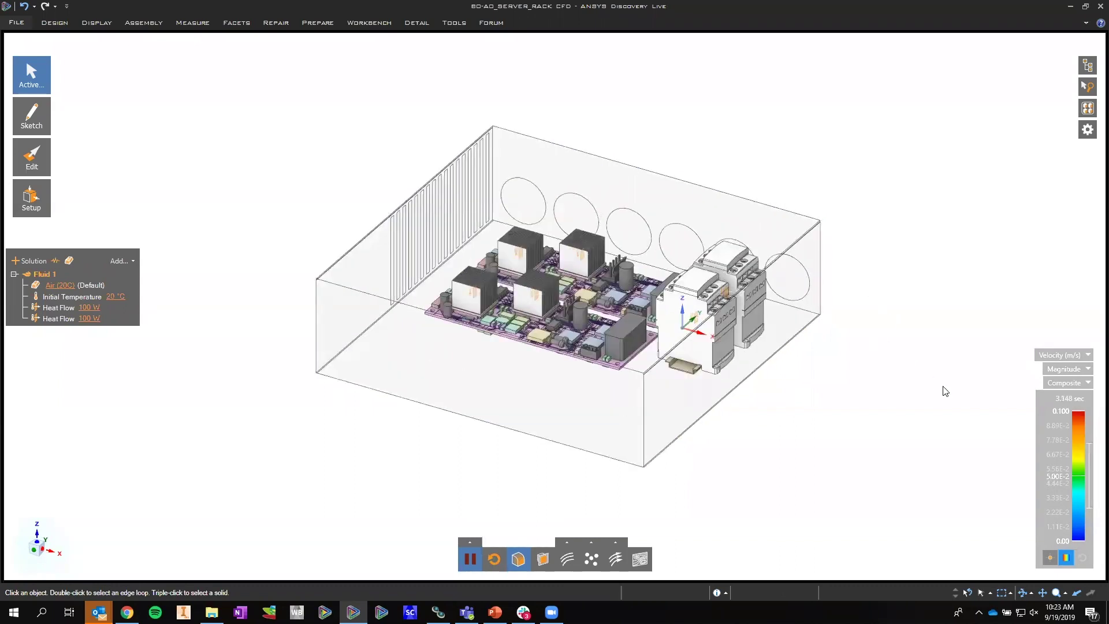
scroll(946, 391, up, 2)
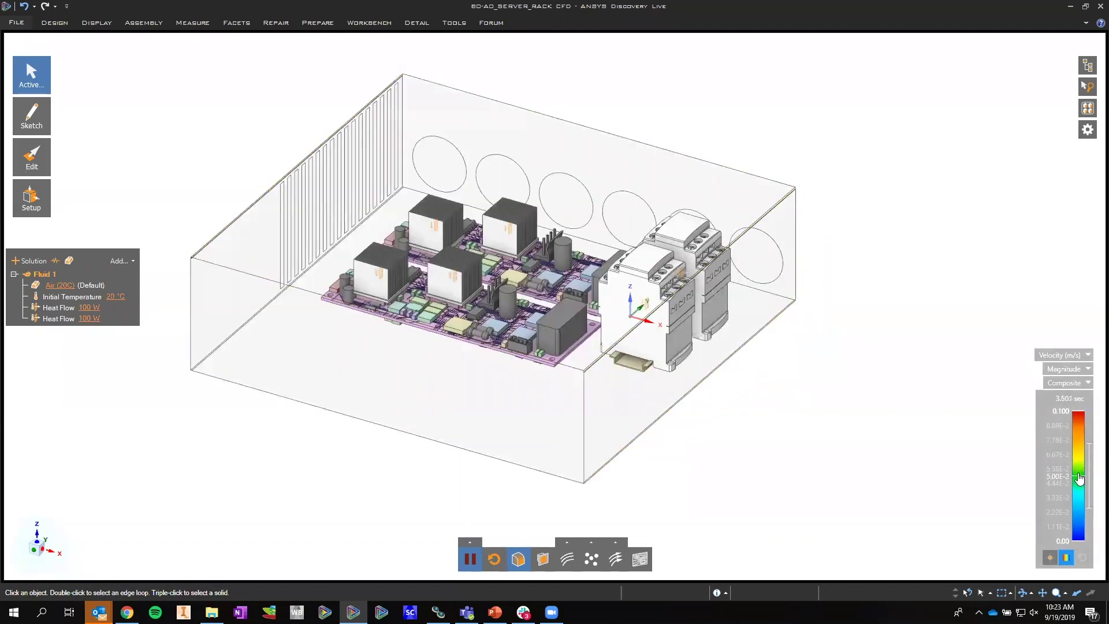
Display the temperature results and view the heat around the transformers from above and below
click(1061, 354)
click(1063, 396)
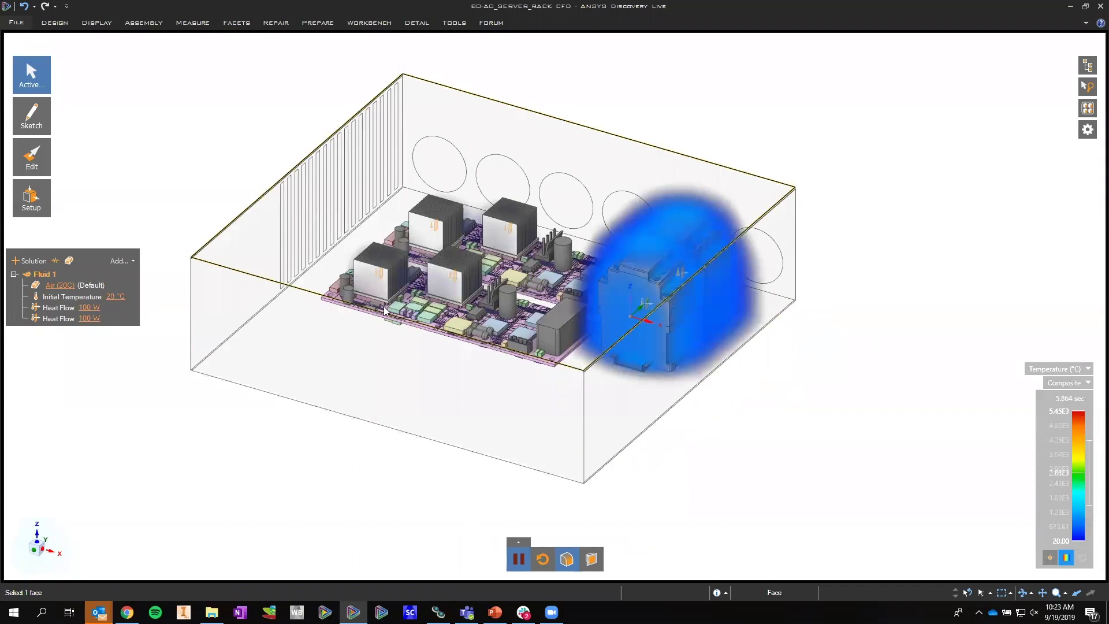
middle_drag(693, 232, 526, 145)
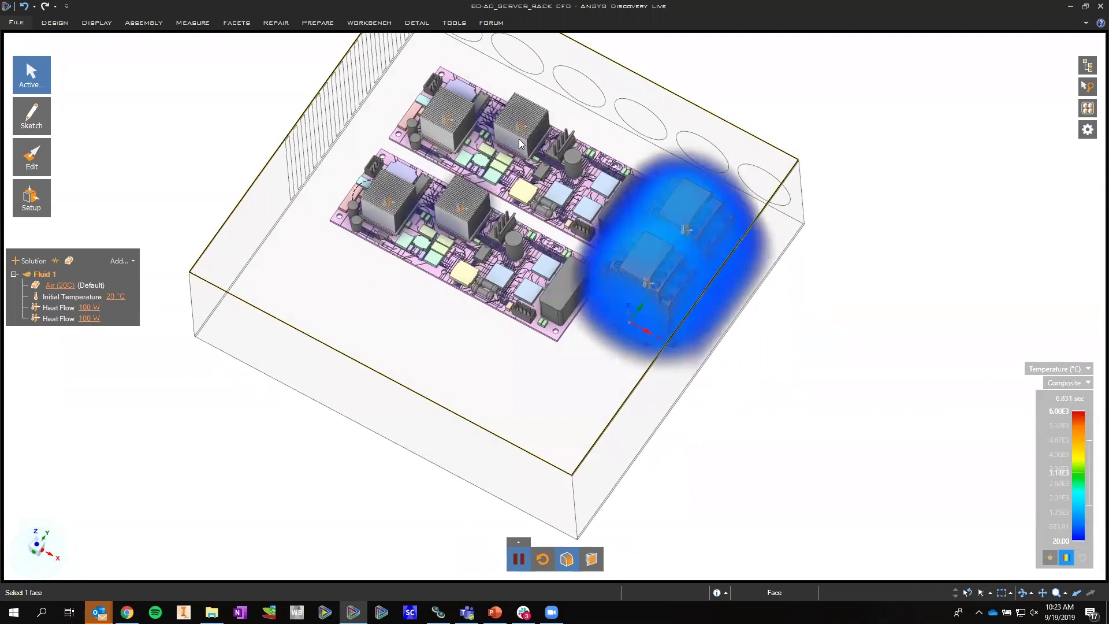
middle_drag(817, 240, 740, 222)
Apply a mass flow rate of 1 kg/s to the faces in the Fans named selection
click(1088, 108)
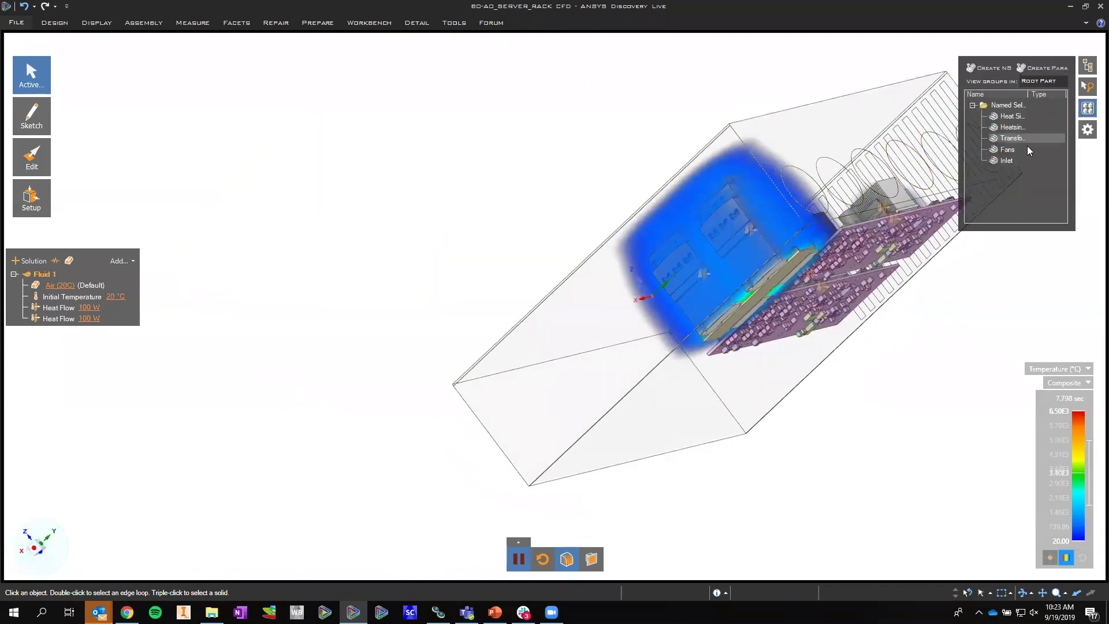
click(1008, 149)
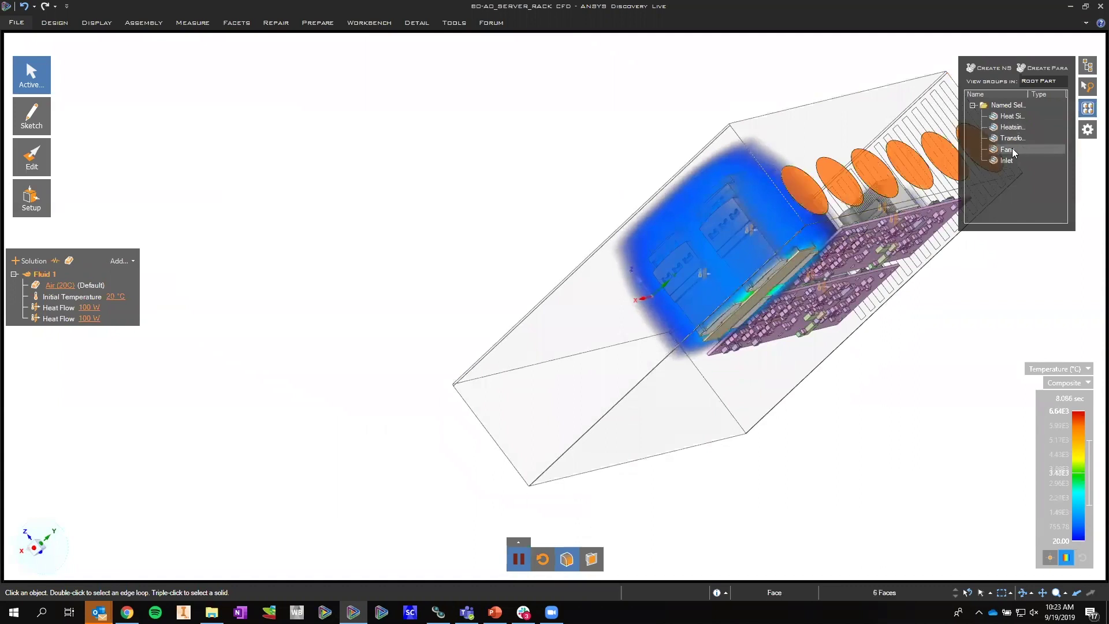
right_click(463, 149)
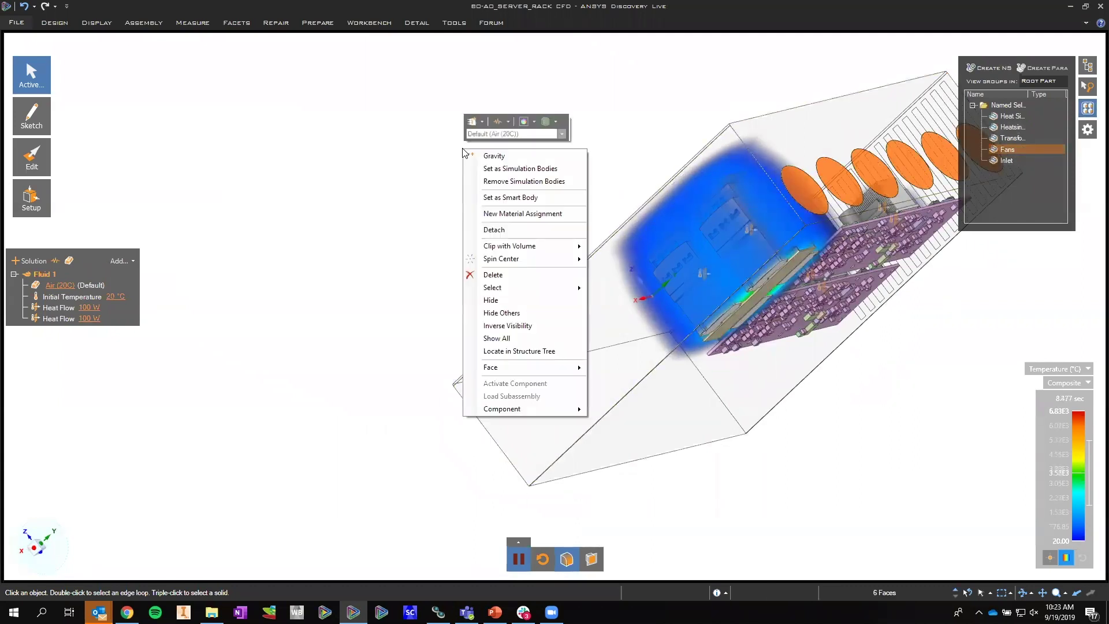
click(482, 123)
click(500, 156)
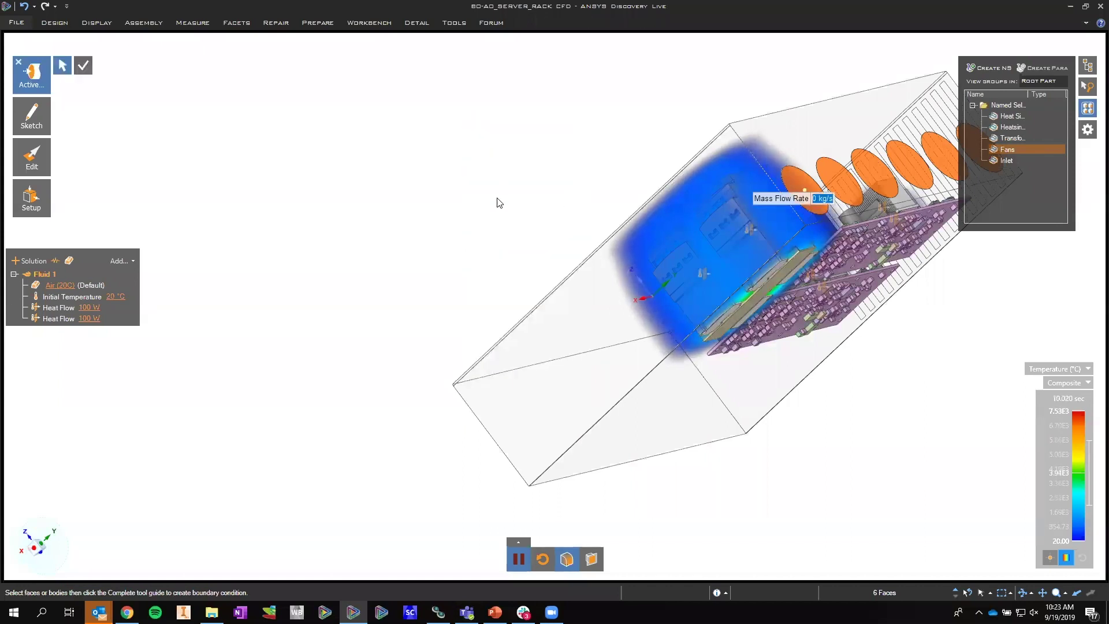
text(1)
key(Return)
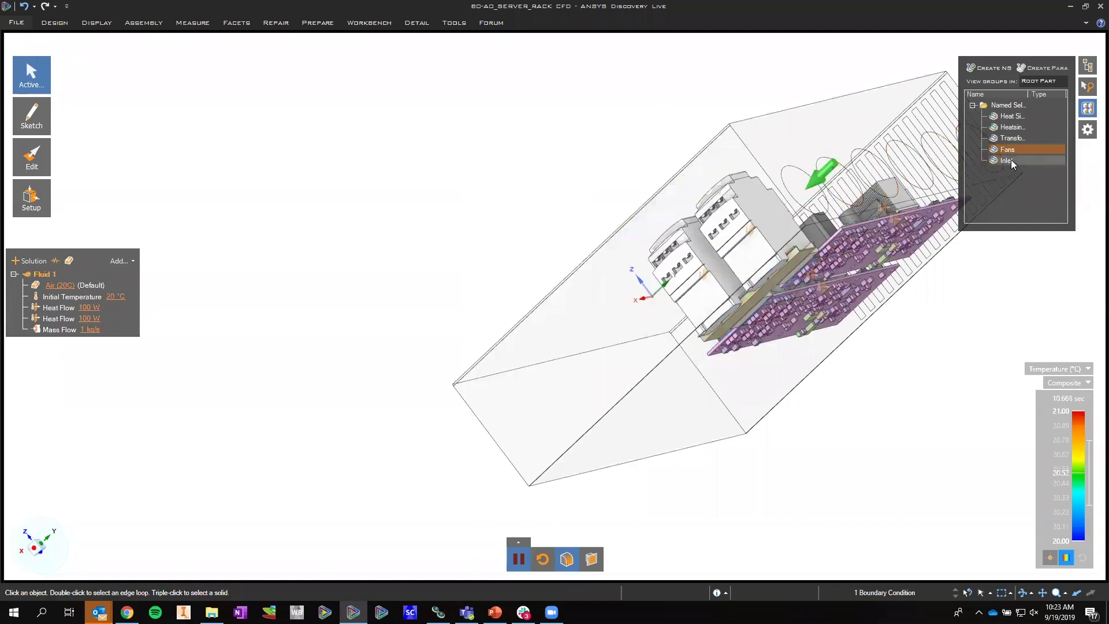
Apply an inlet pressure of 0 MPa to the vent slots in the Inlet named selection
click(1010, 161)
right_click(386, 158)
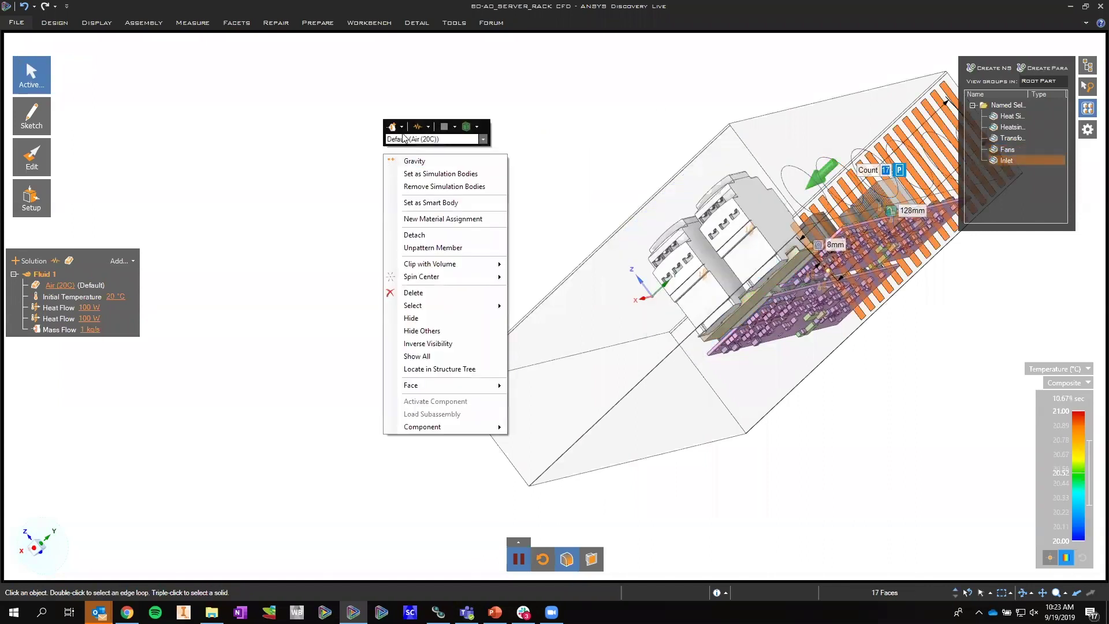
click(400, 127)
click(428, 180)
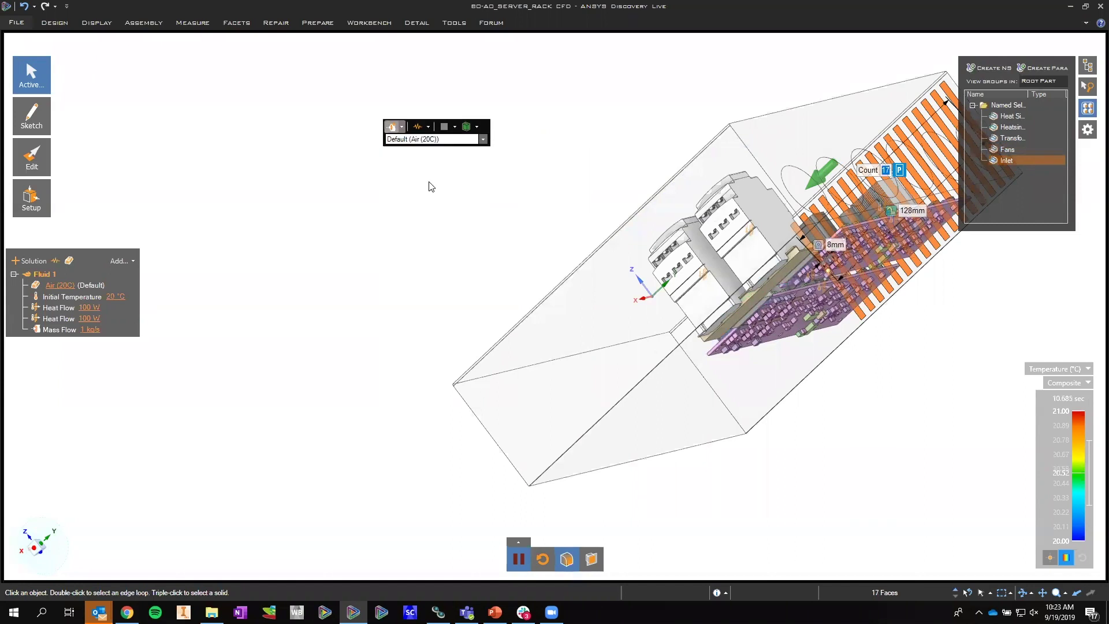
click(148, 26)
click(22, 69)
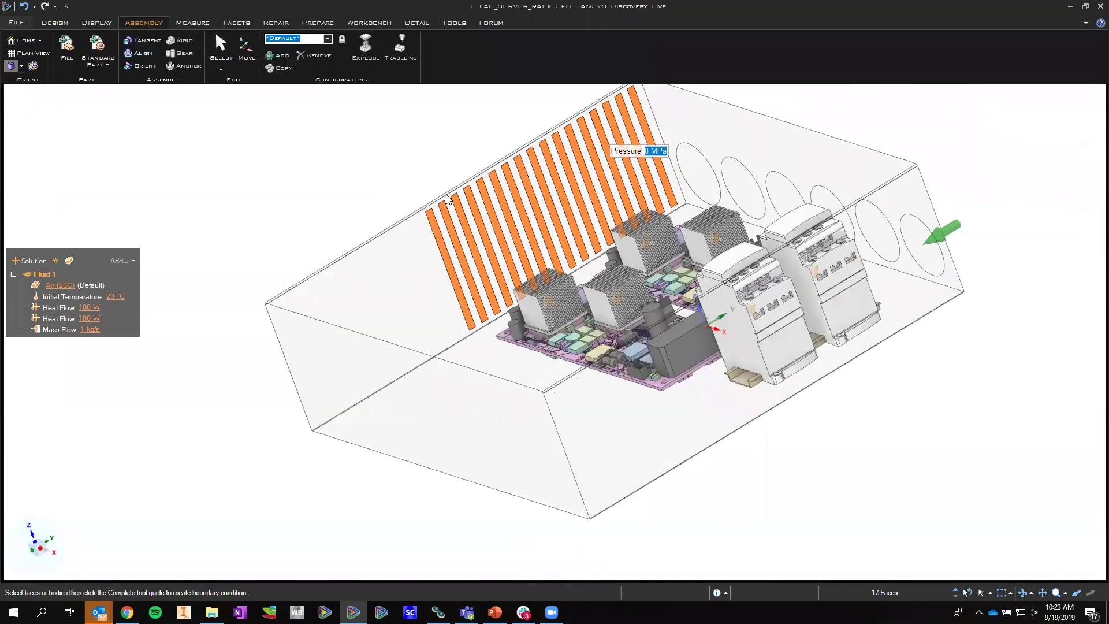
key(Escape)
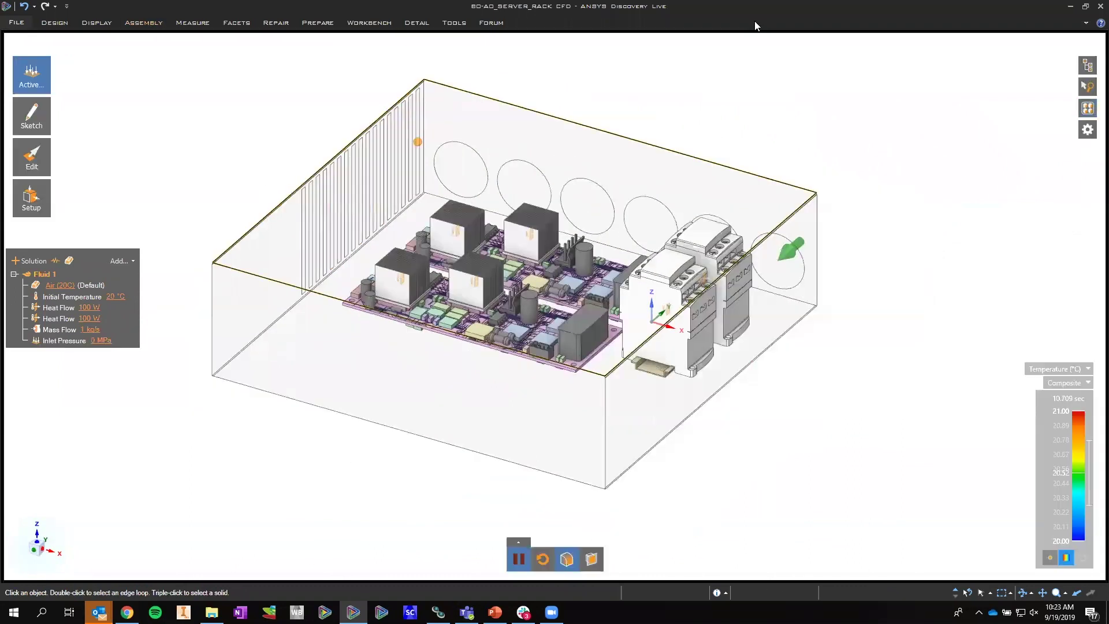
Display the velocity results and, after them, the pressure results with both flow boundary conditions applied
click(1087, 369)
click(1075, 389)
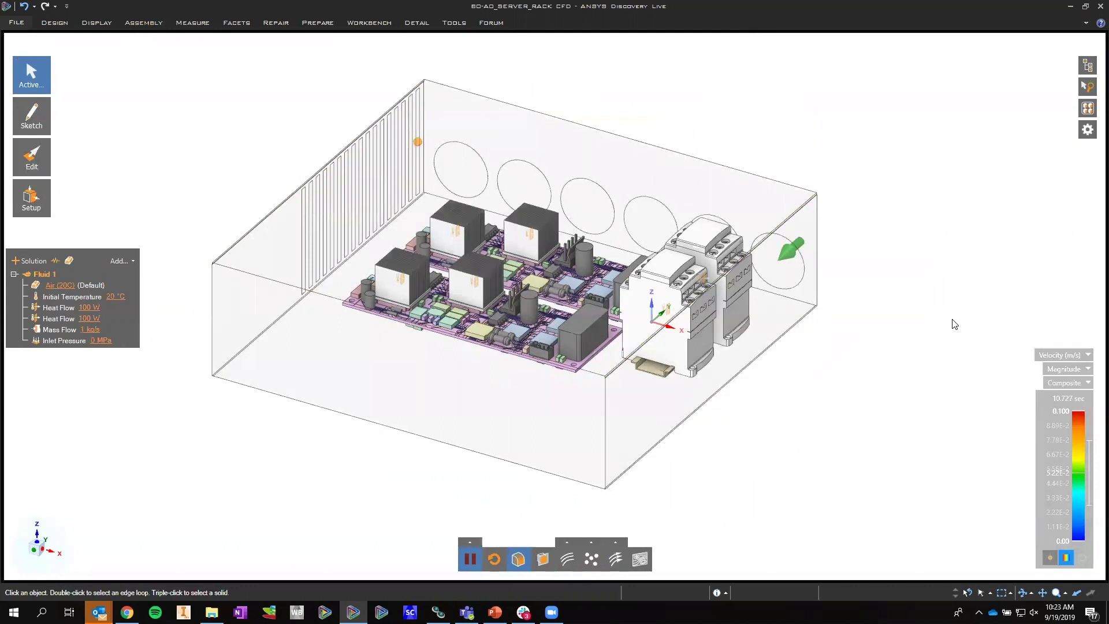
click(1075, 355)
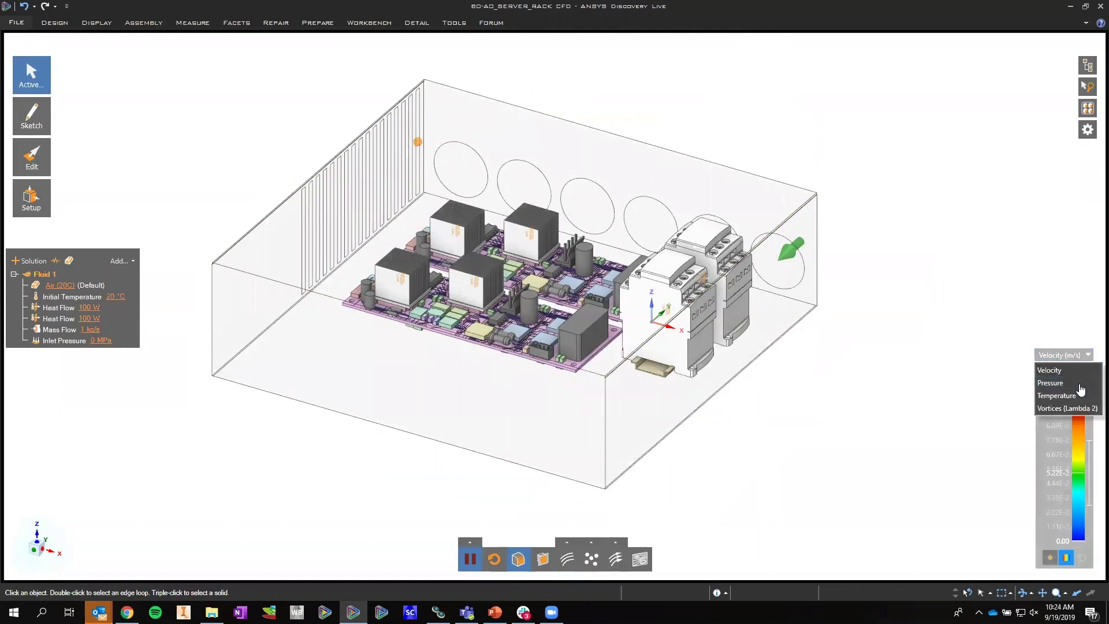
click(1079, 384)
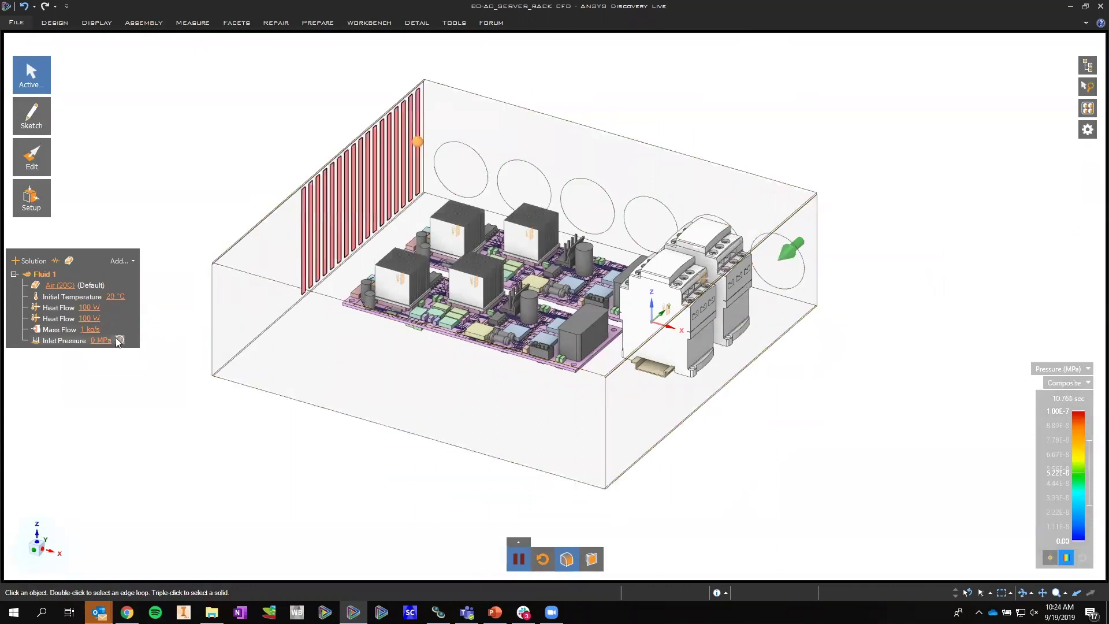
Set the fans' mass flow to -1 kg/s so that air leaves the enclosure
click(90, 334)
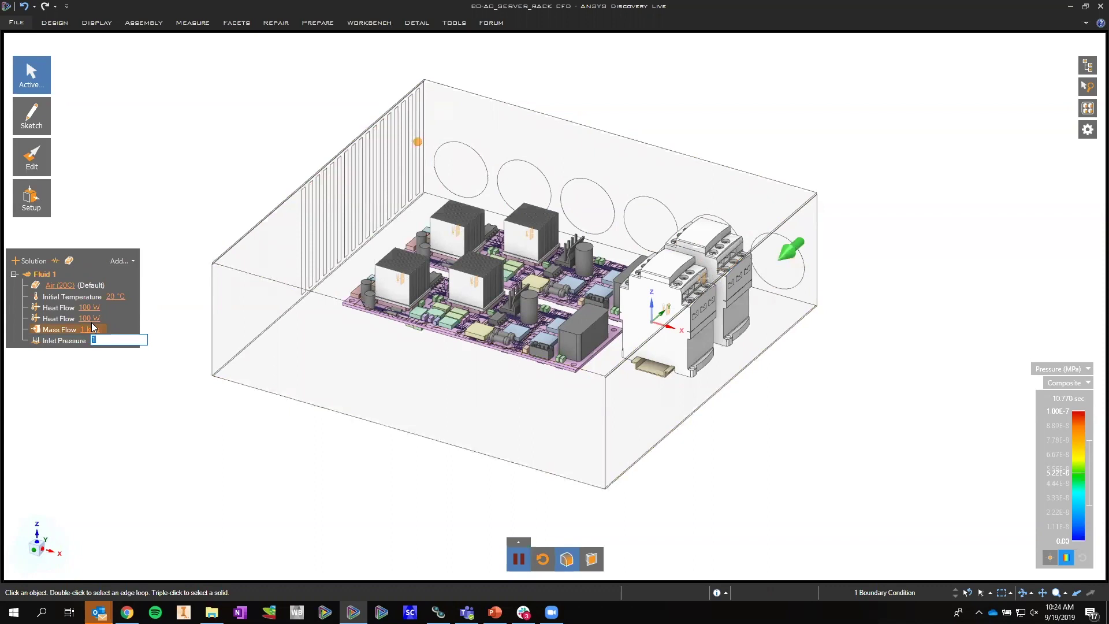
text(-1)
key(Return)
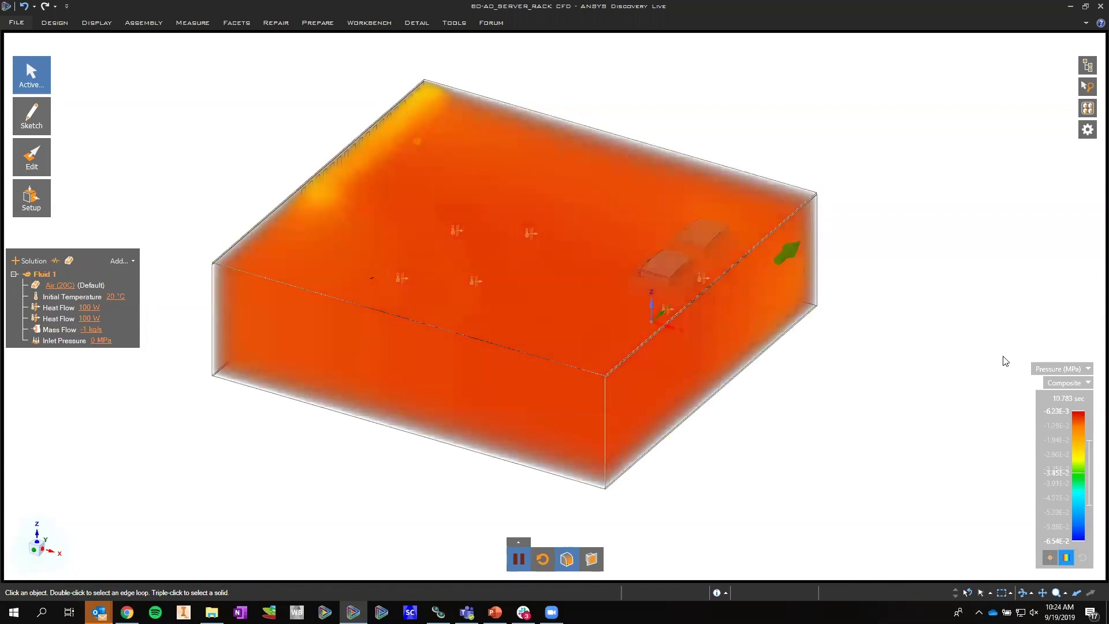
Display the temperature results for the outward flow, followed by the velocity results
click(1061, 370)
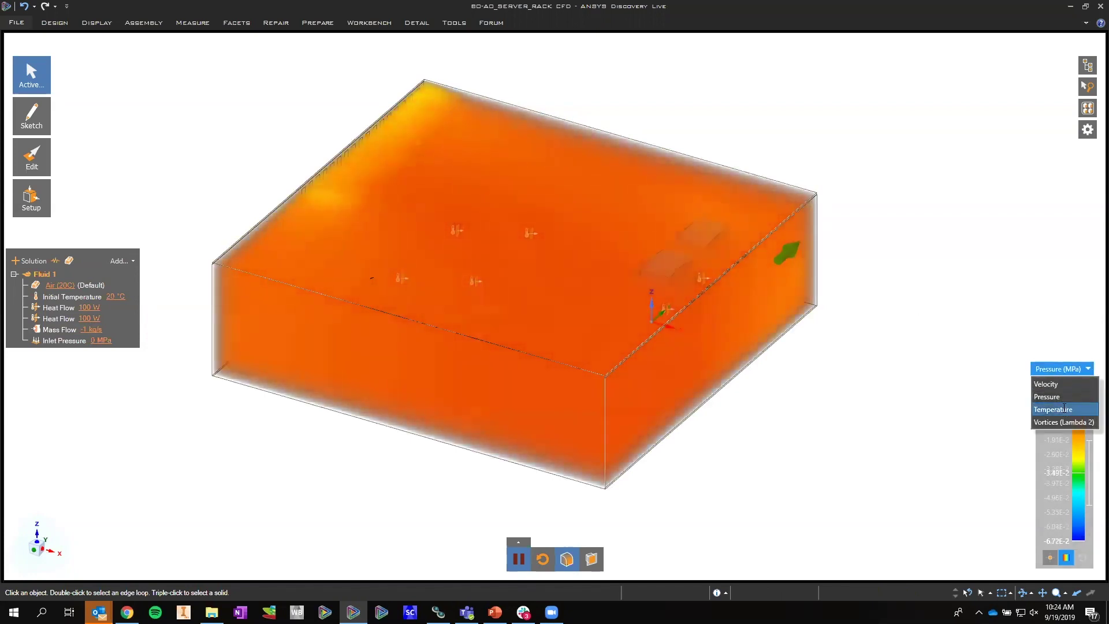
click(1064, 408)
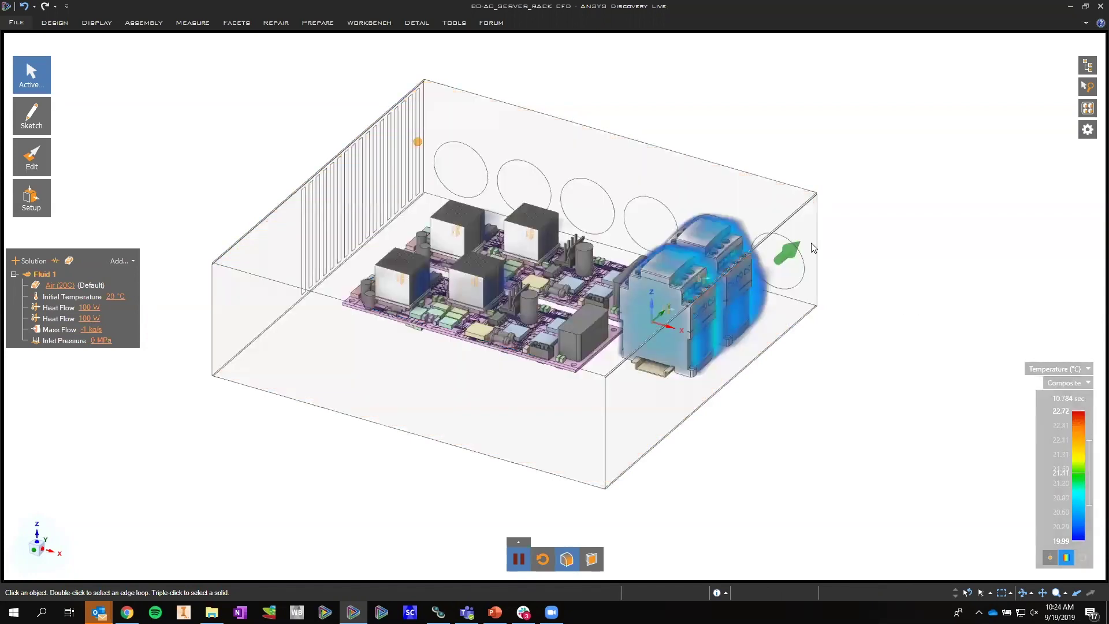
click(1088, 385)
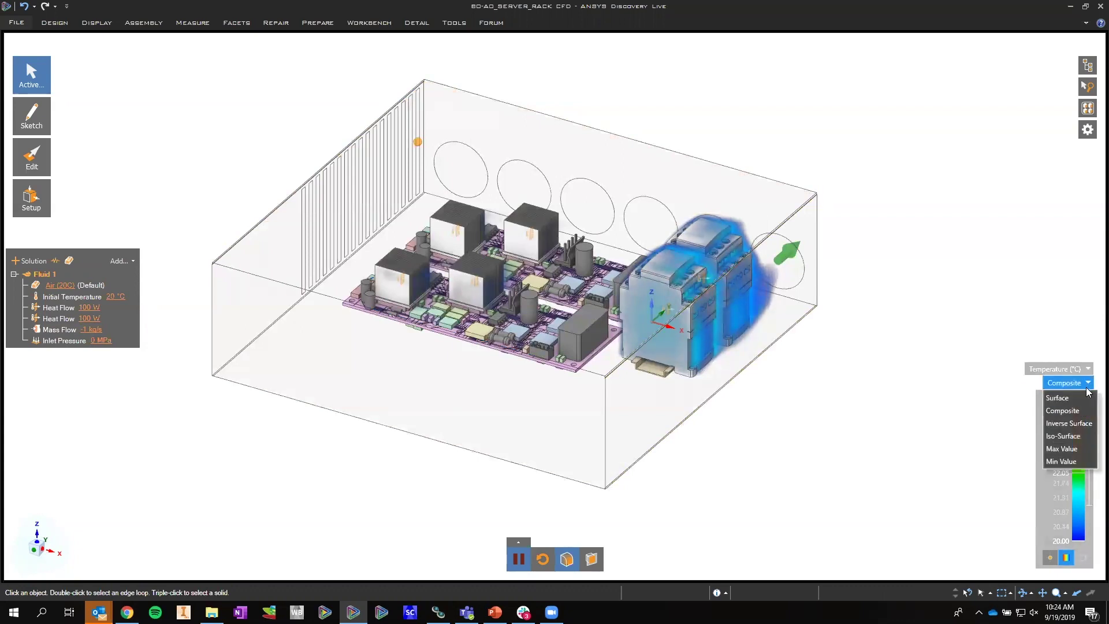
click(1078, 373)
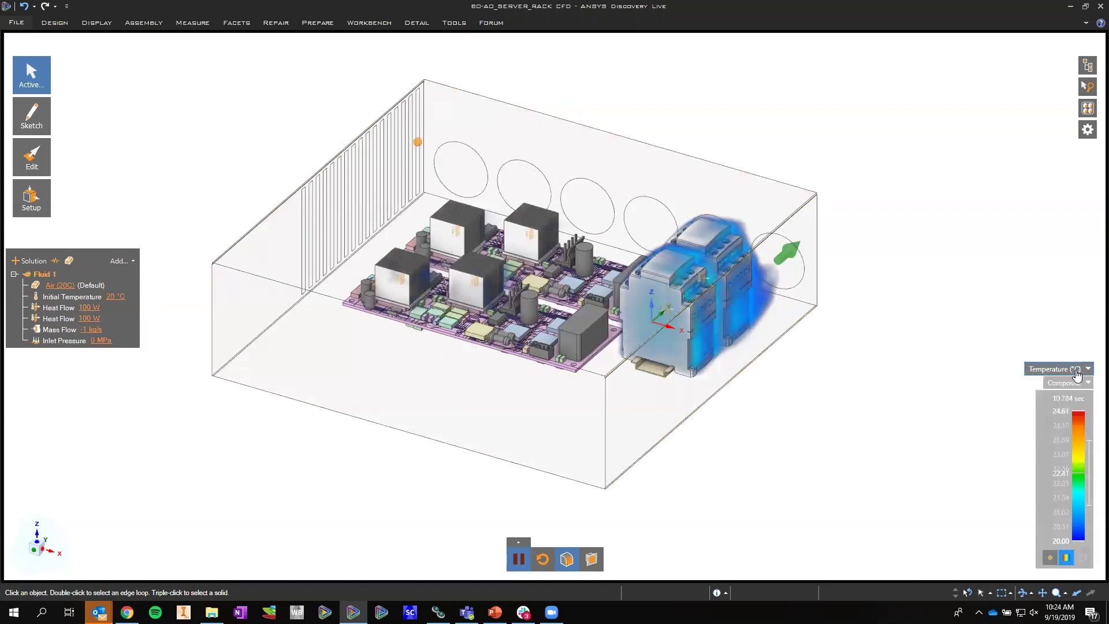
click(1063, 369)
click(1046, 384)
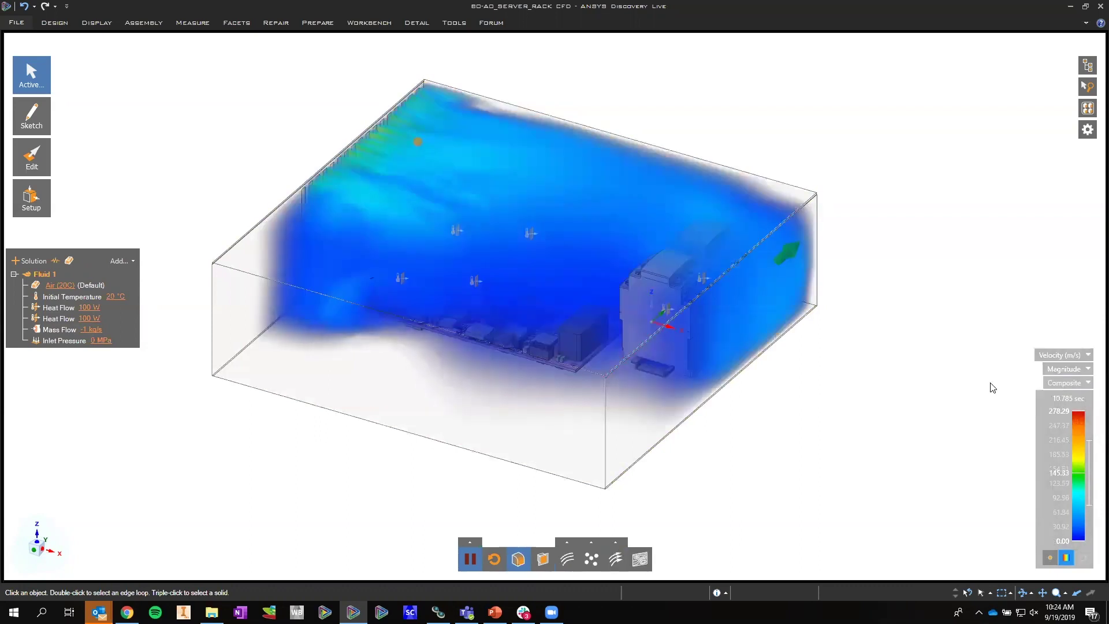
Replace the velocity contours with an LIC plane, rotated to horizontal and lowered to cut through the heat sinks
click(518, 558)
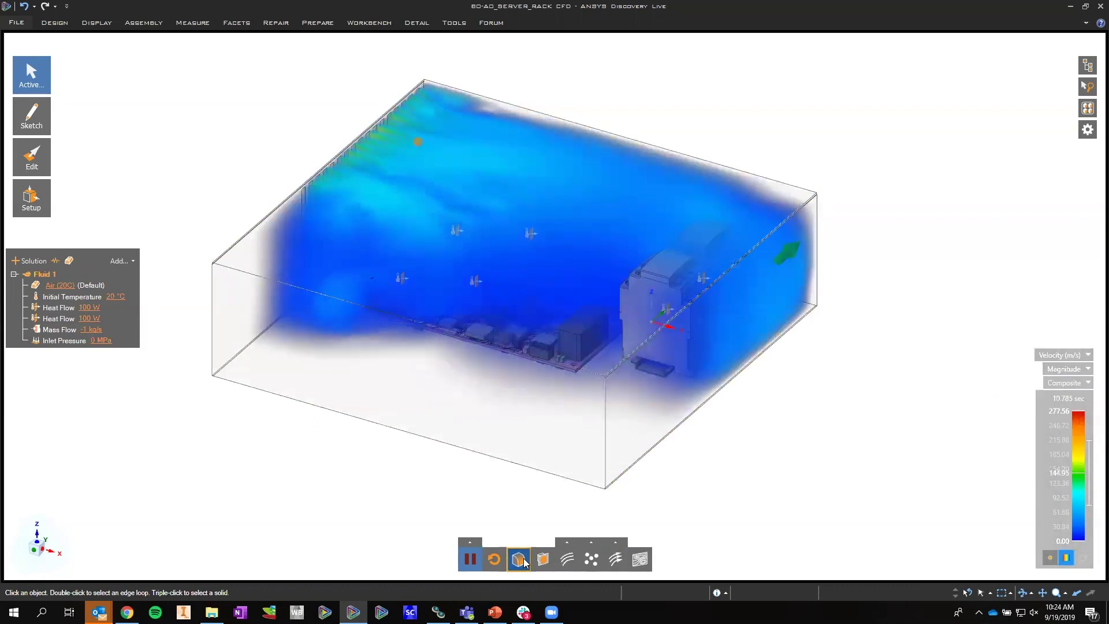
click(641, 559)
click(513, 285)
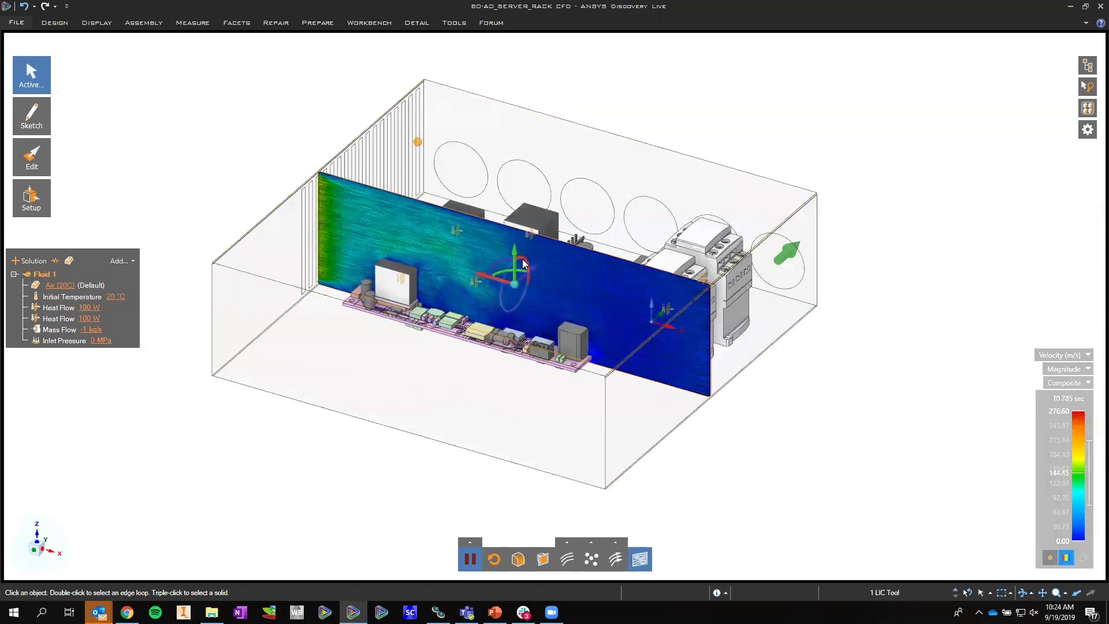
drag(523, 264, 530, 316)
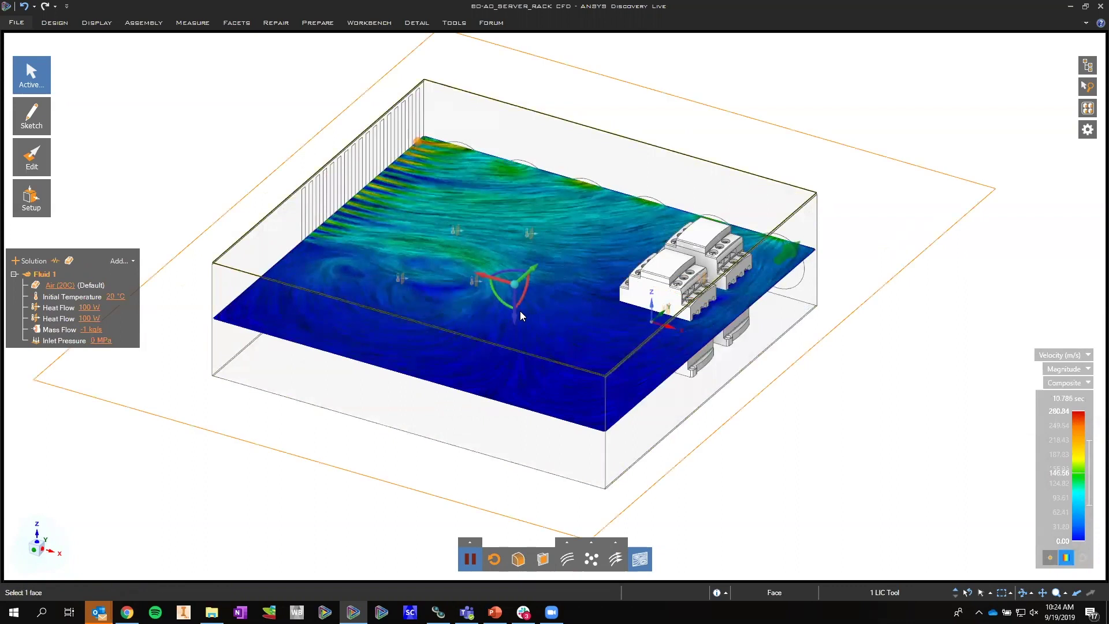
drag(514, 313, 514, 337)
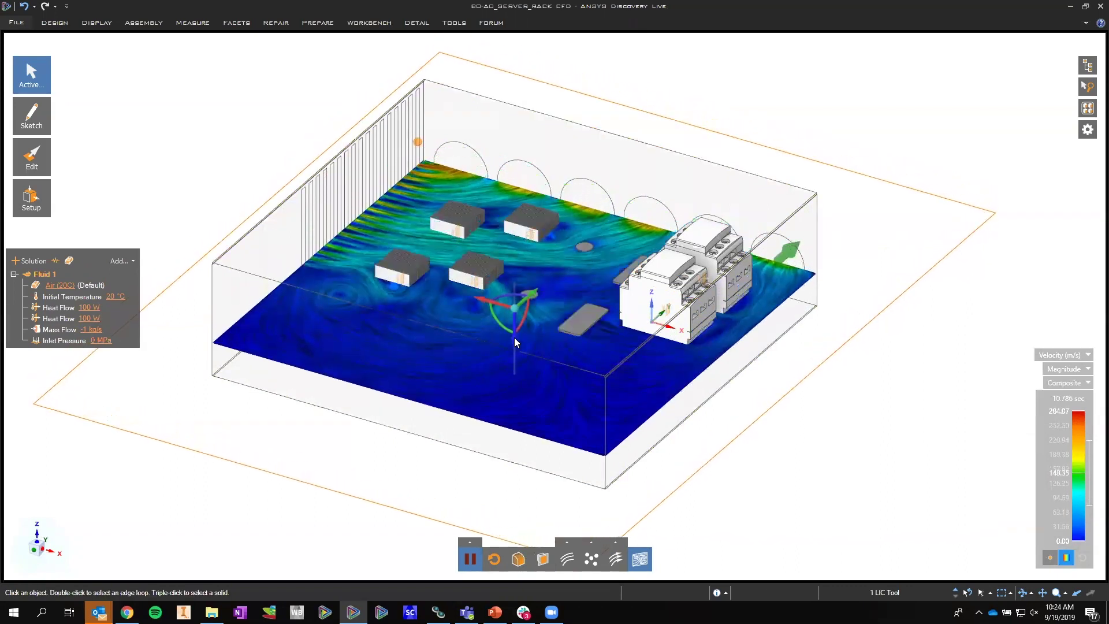
Examine the airflow pattern around the heat sinks and transformers on the LIC plane from directly above
click(37, 539)
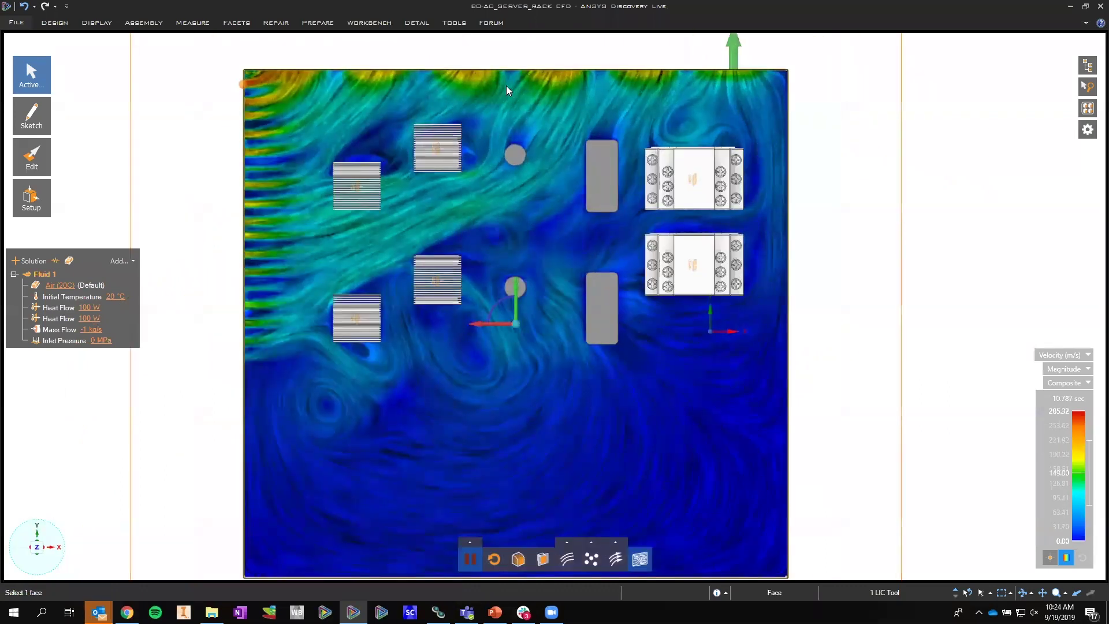
scroll(506, 85, up, 2)
shift+middle_drag(513, 149, 534, 194)
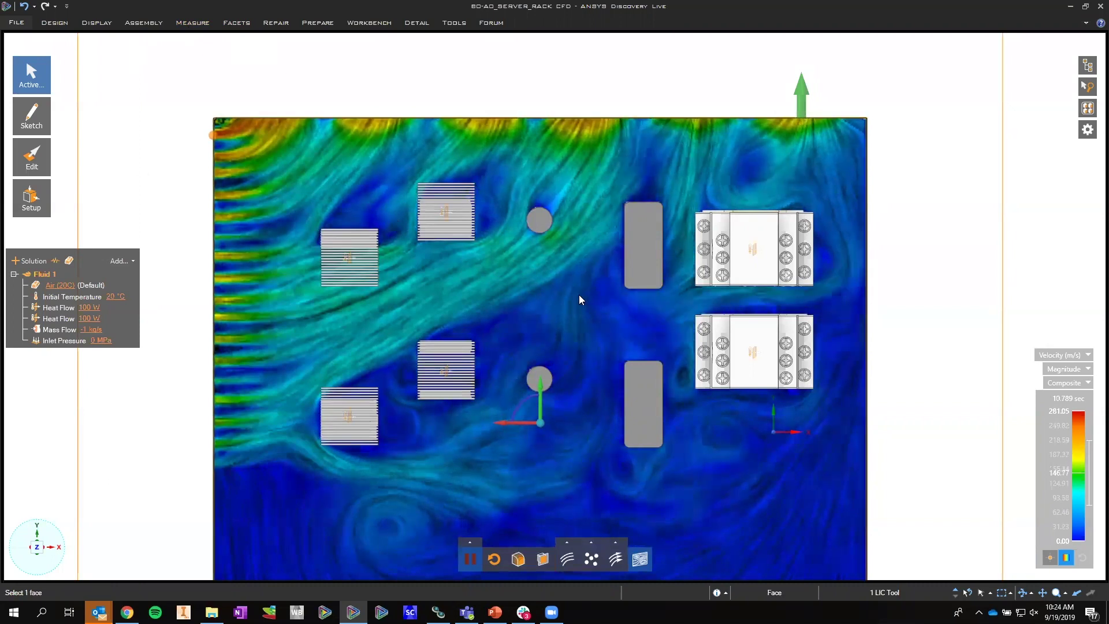
scroll(581, 298, down, 3)
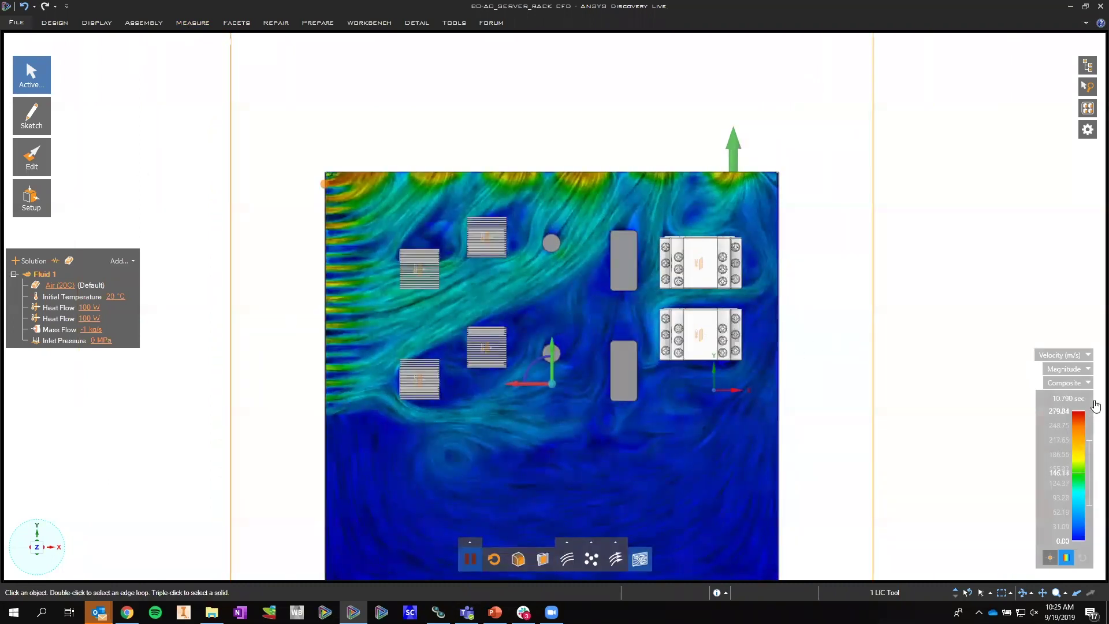
Tilt the top view towards the fan openings and display the temperature results
middle_drag(552, 353, 548, 414)
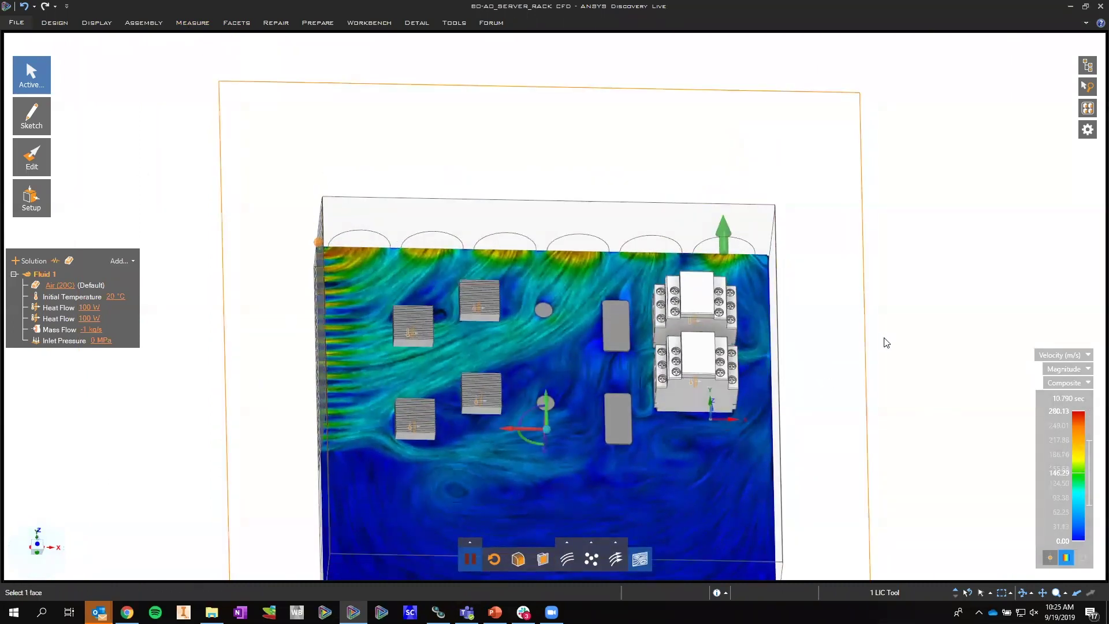
click(1064, 356)
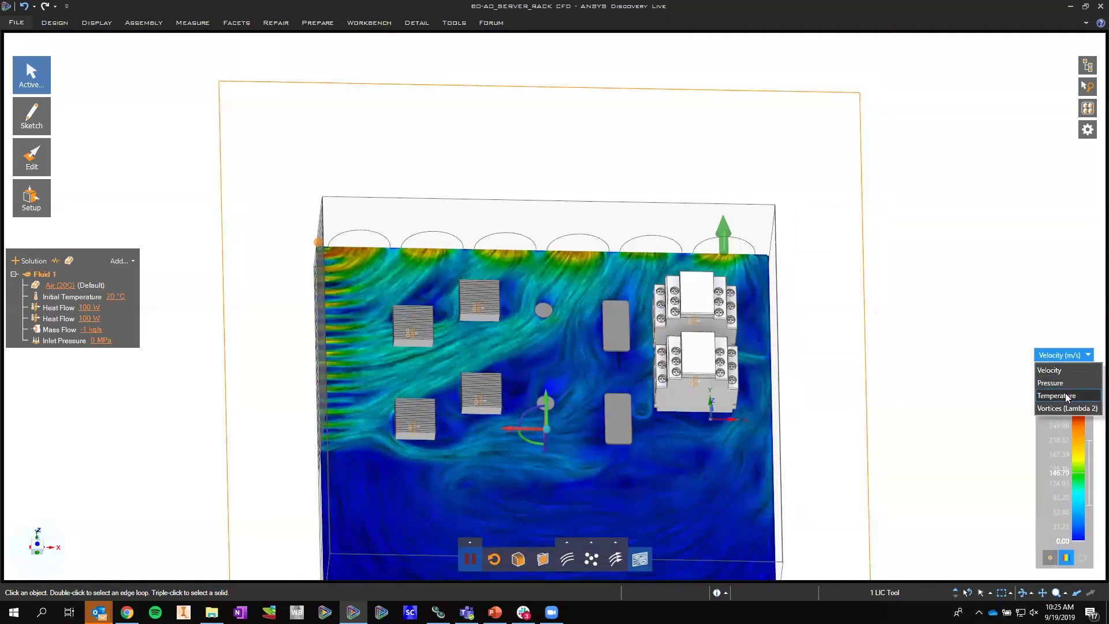
click(1066, 395)
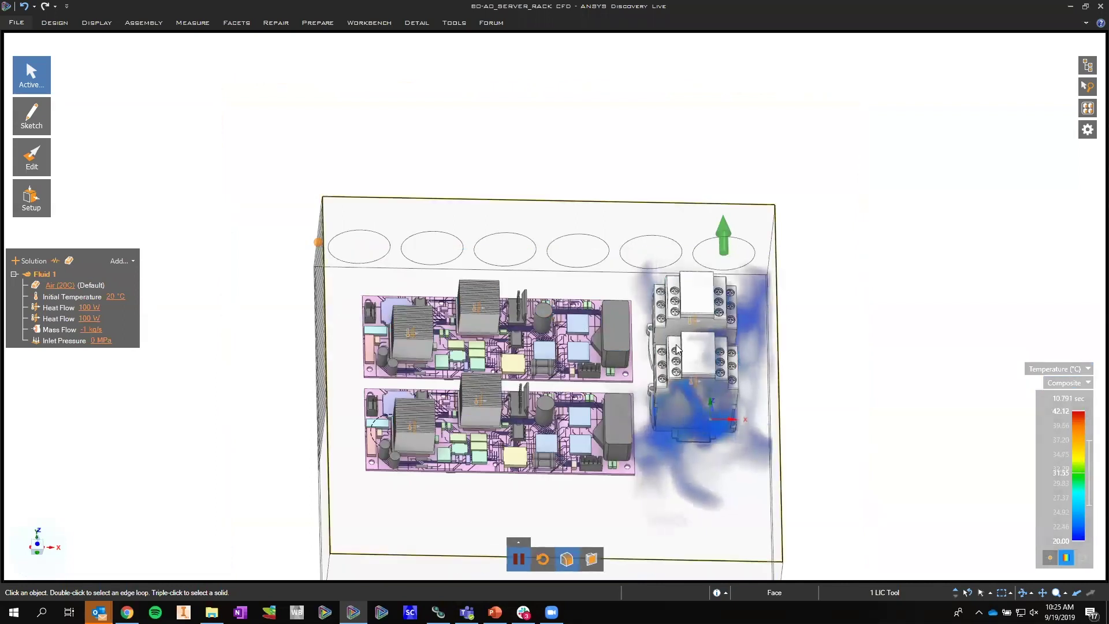
Open the B0-A0_SERVER_RACK CFD Configuration 2 document, discarding the current model's changes, and turn it to face the two fan openings
key(v)
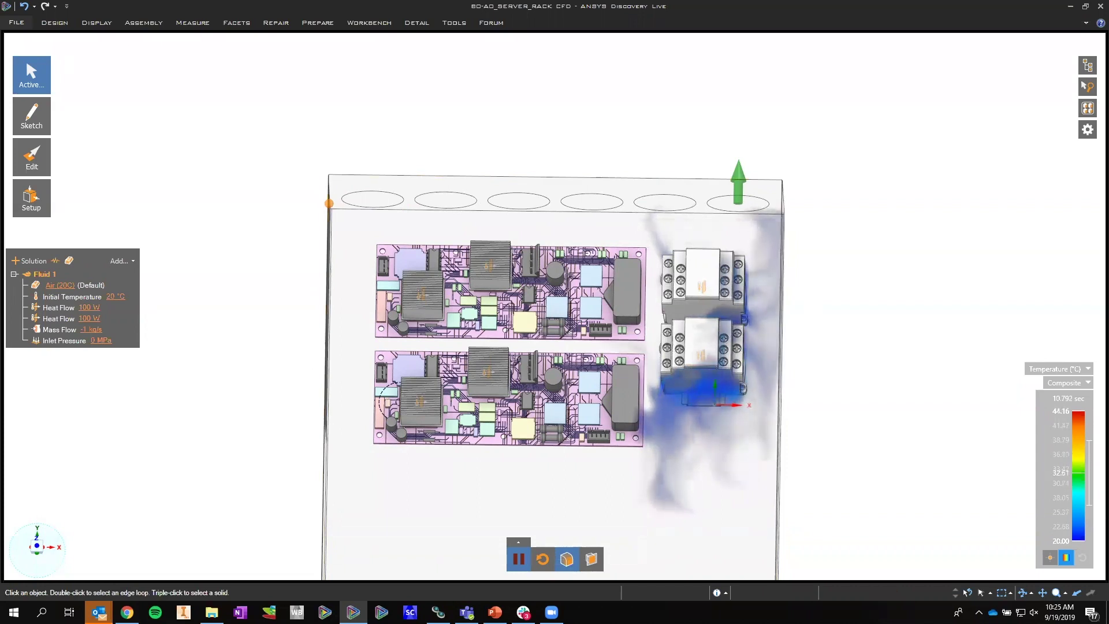
click(21, 23)
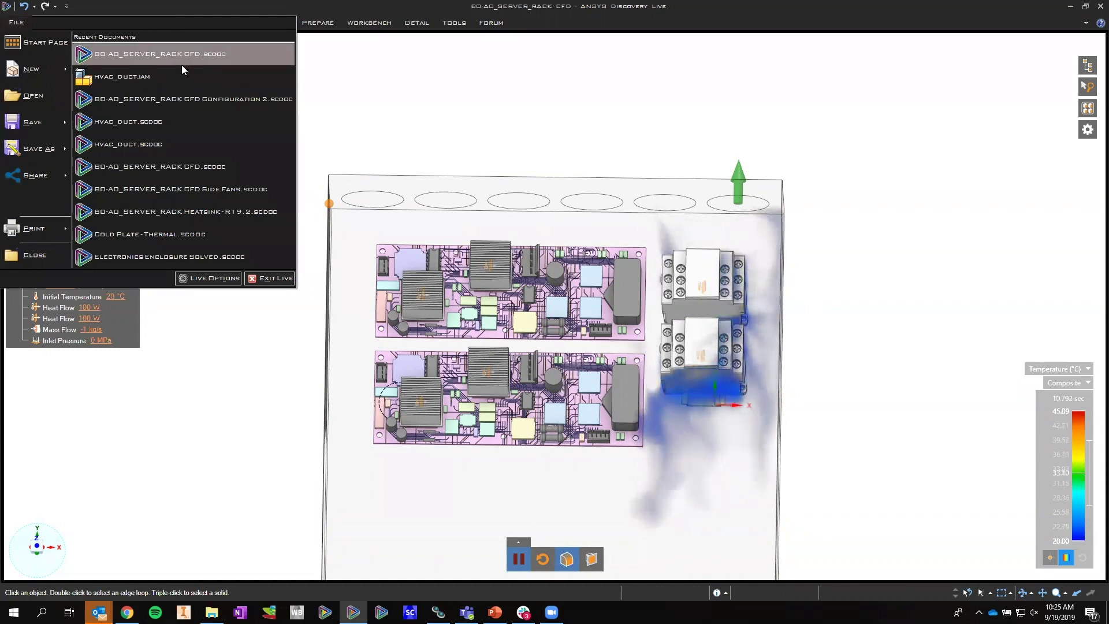
click(207, 99)
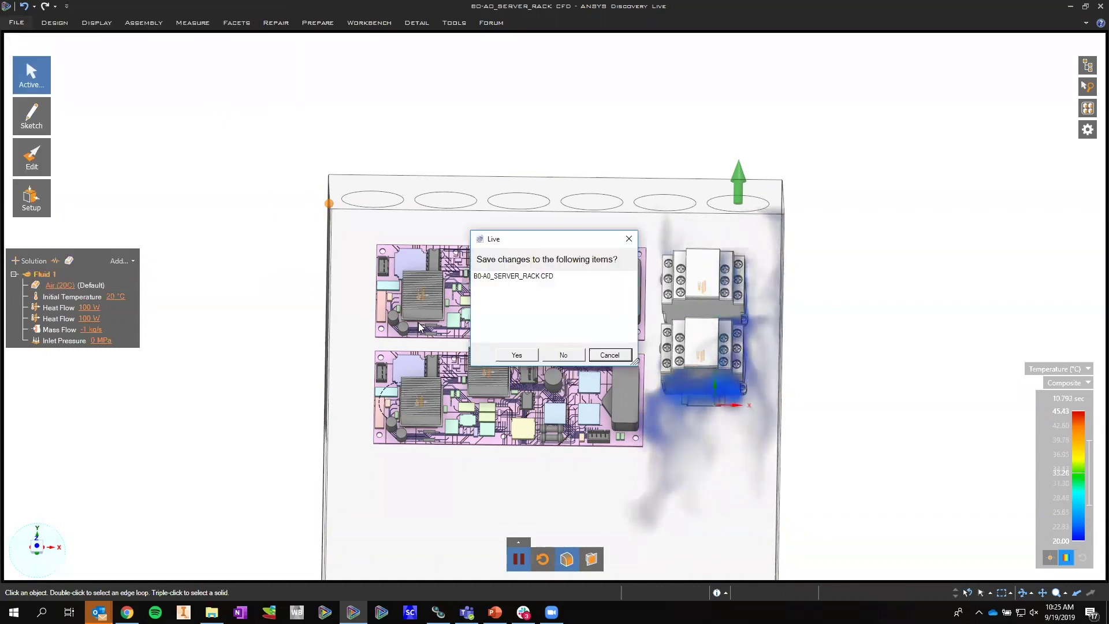
click(564, 354)
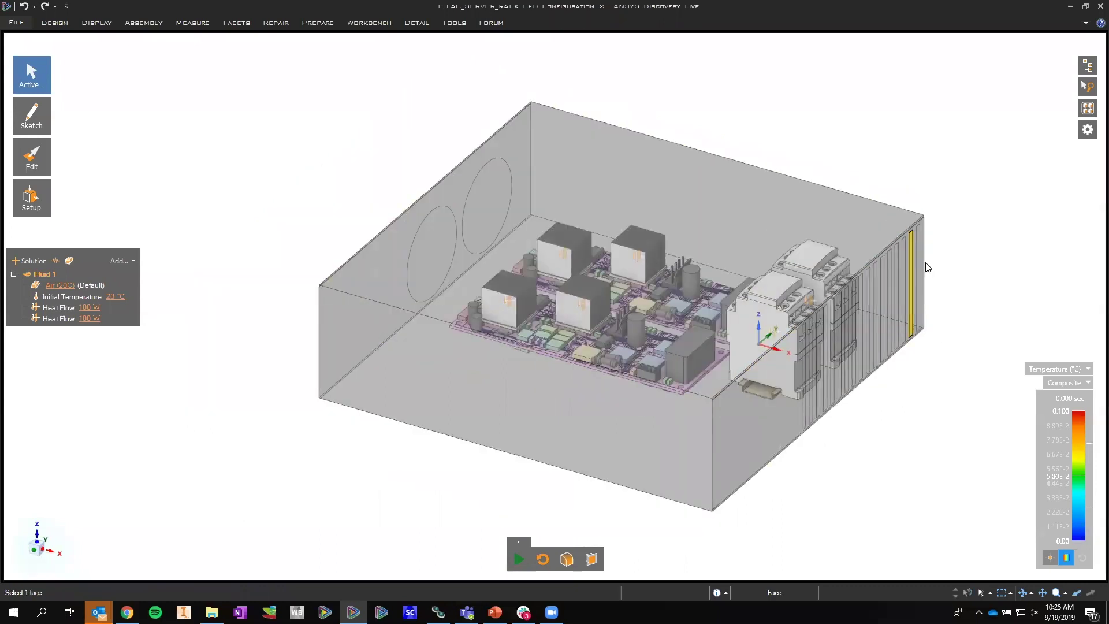
scroll(856, 243, down, 1)
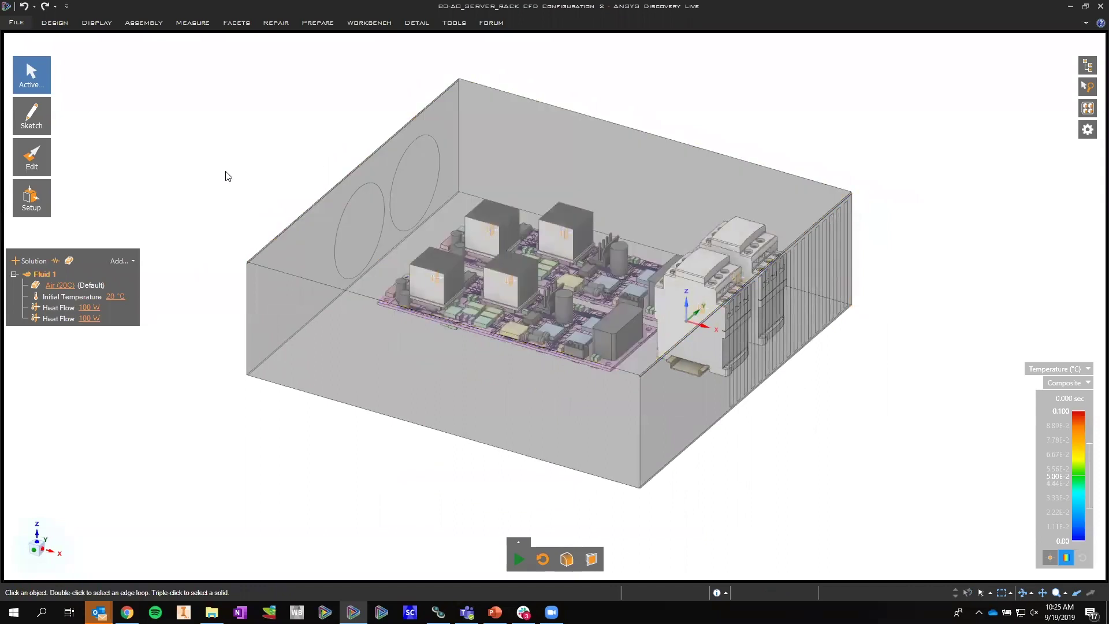
middle_drag(349, 205, 185, 261)
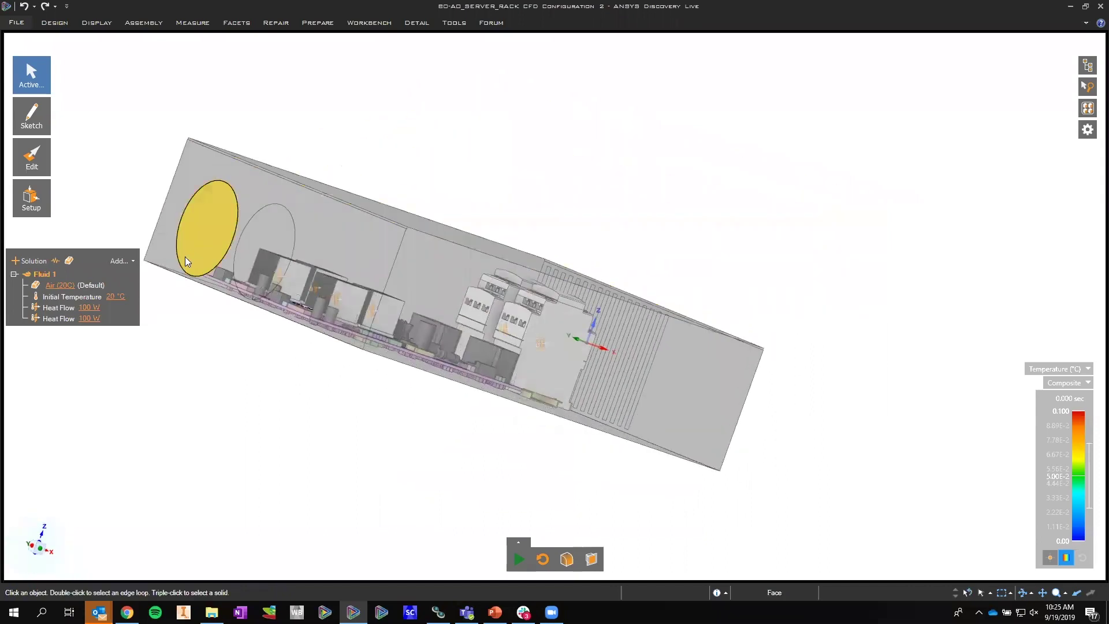
click(254, 243)
ctrl+click(229, 224)
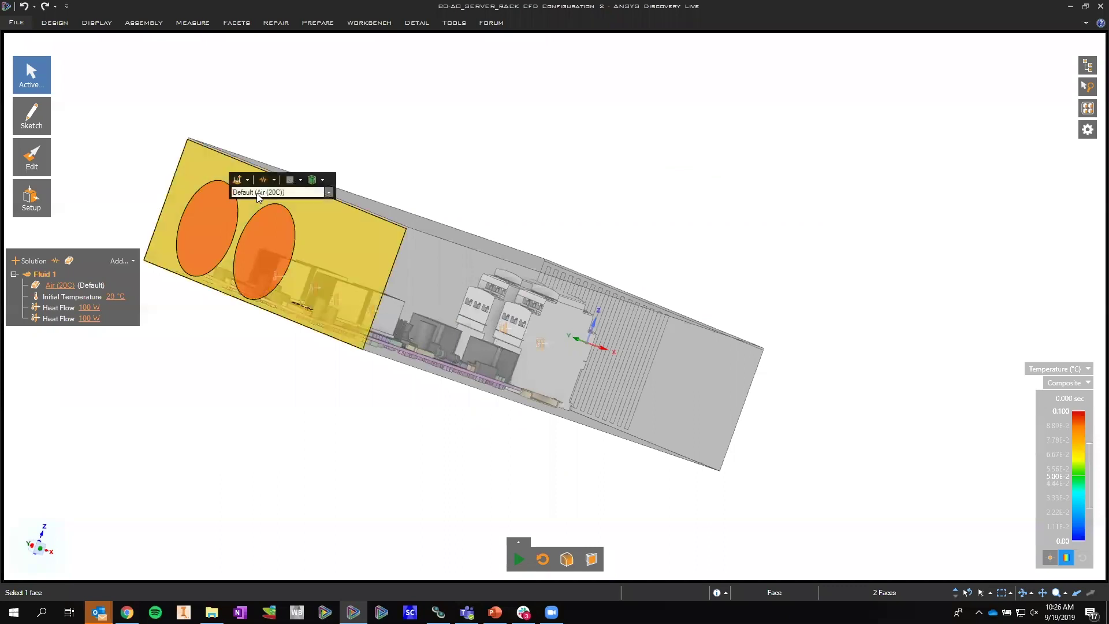
click(239, 181)
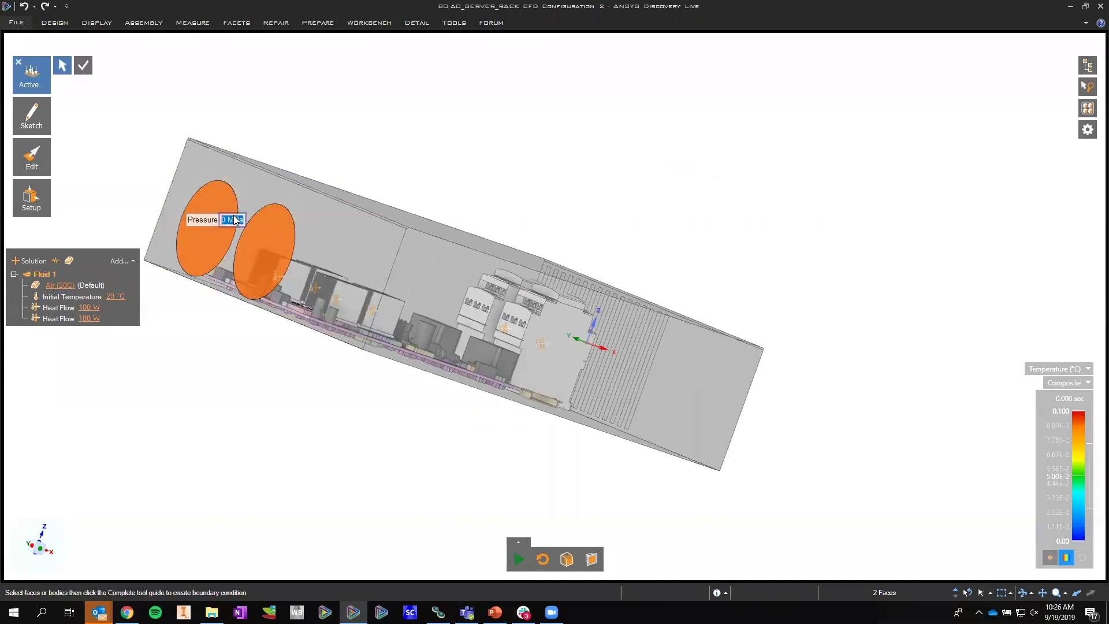
key(Escape)
key(ctrl+z)
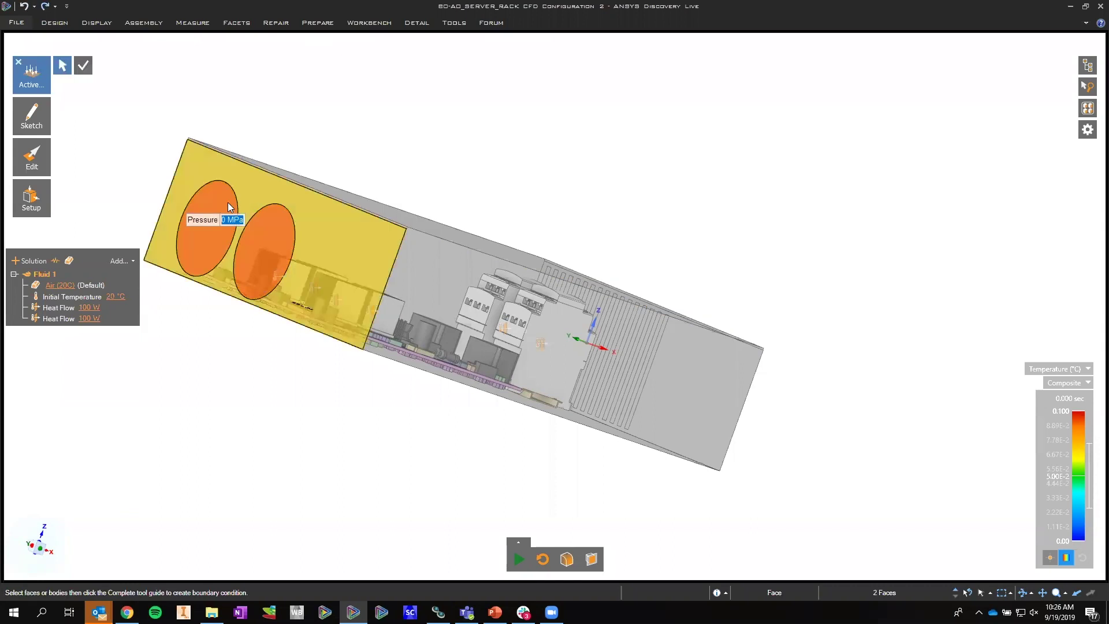
key(Escape)
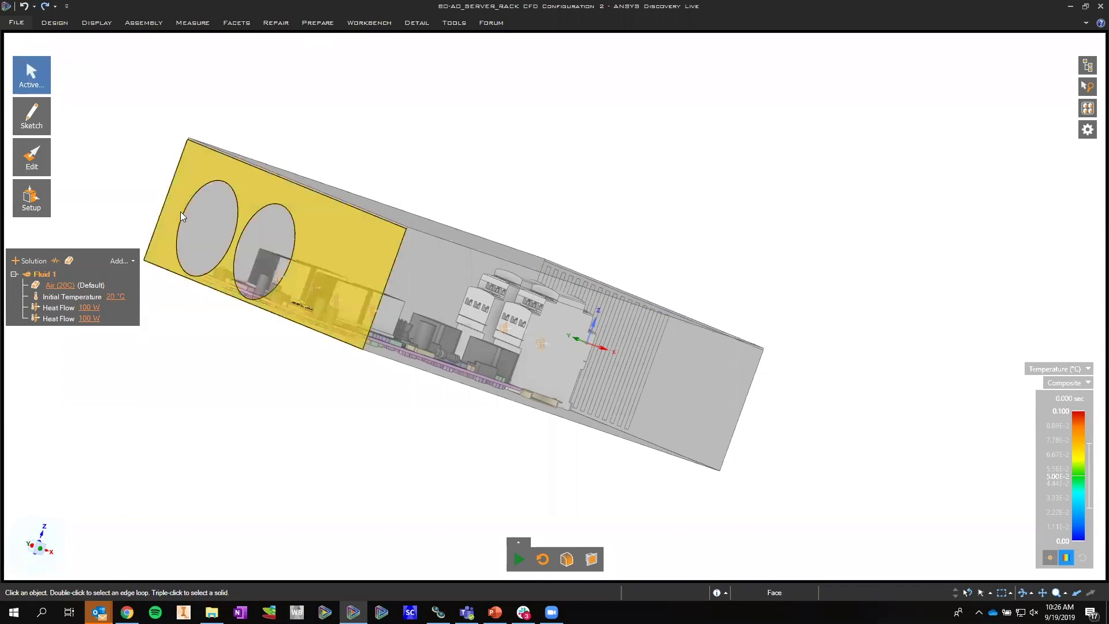
Apply a 1 kg/s mass flow to the two circular fan openings in the enclosure wall
click(203, 219)
ctrl+click(257, 244)
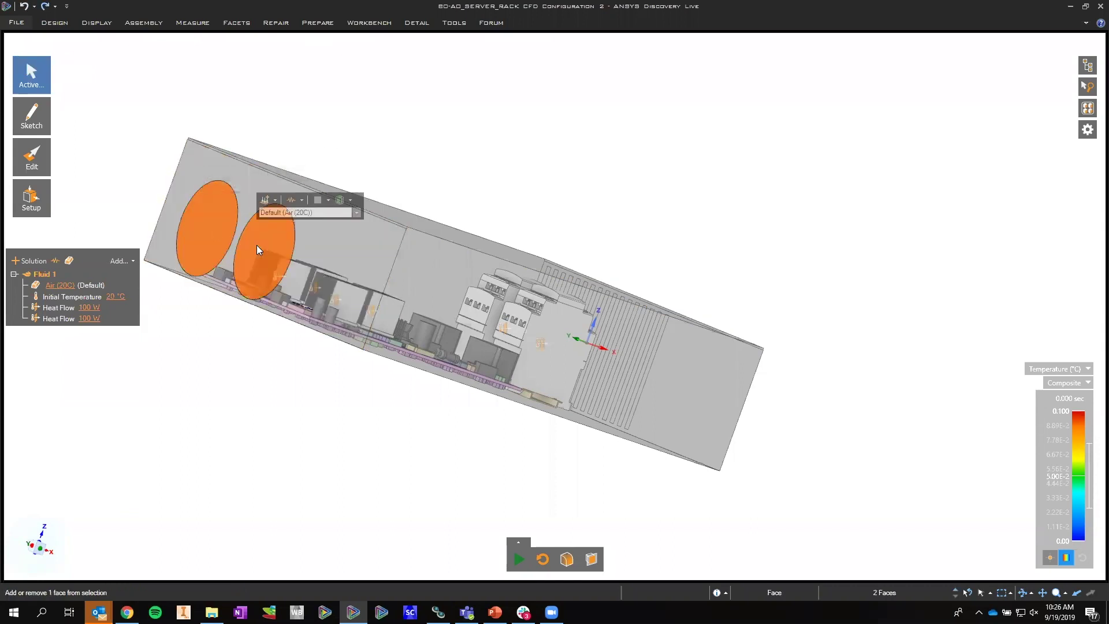
right_click(322, 99)
click(332, 74)
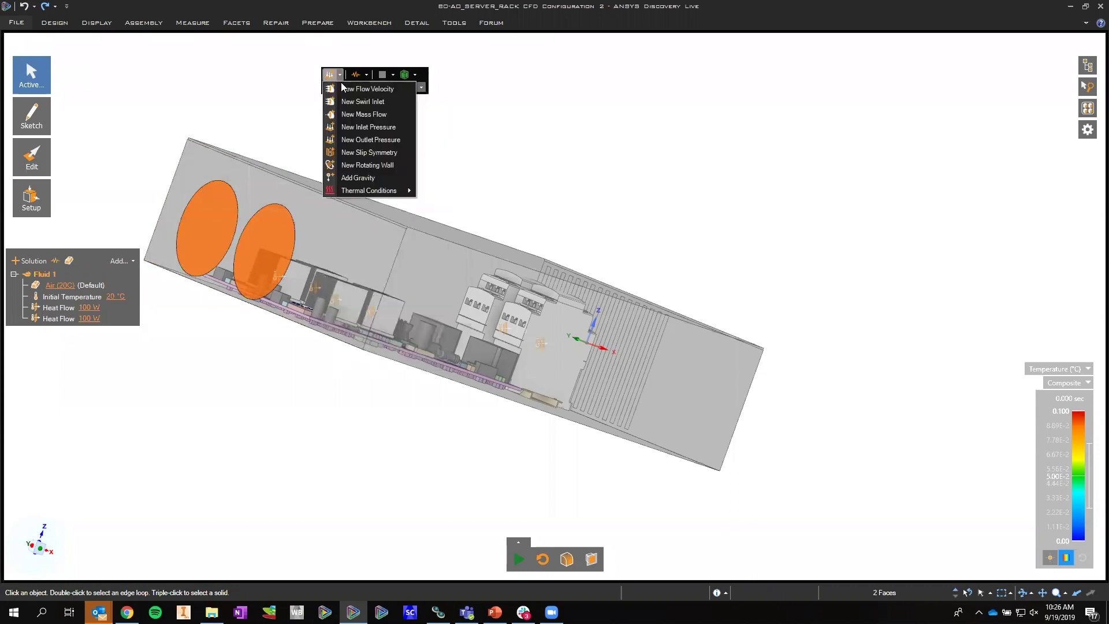
click(357, 115)
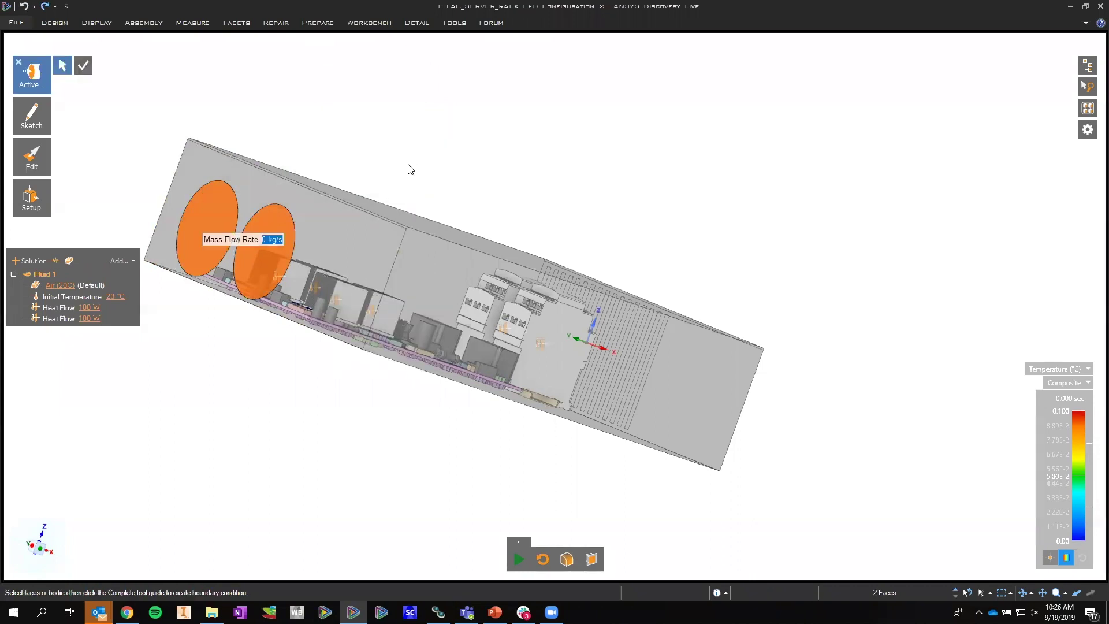
text(1)
key(Return)
Add an outlet pressure of 0 MPa to the slotted vent faces using the outlet named selection
middle_drag(512, 183, 1012, 220)
click(1089, 108)
click(1090, 109)
click(1090, 109)
click(1010, 160)
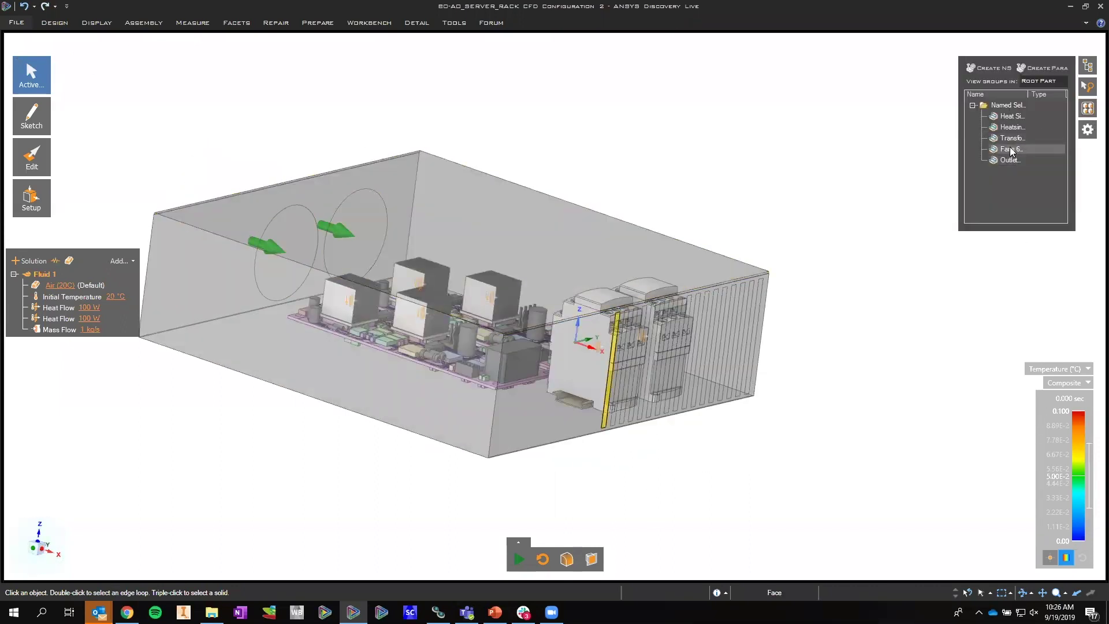
click(1010, 149)
click(1010, 160)
right_click(816, 214)
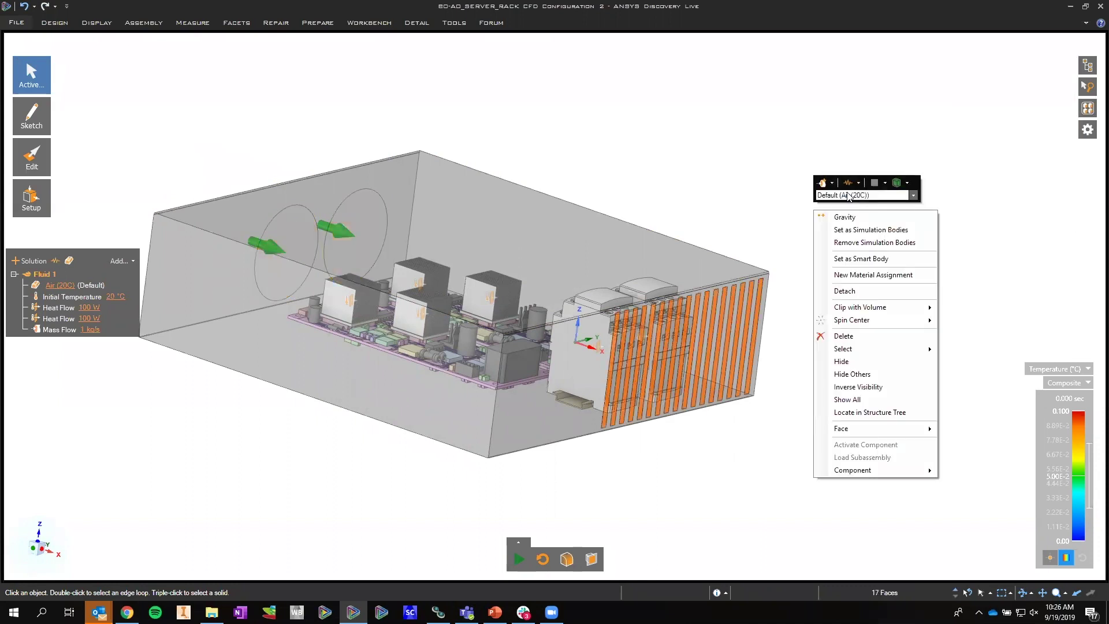
click(827, 182)
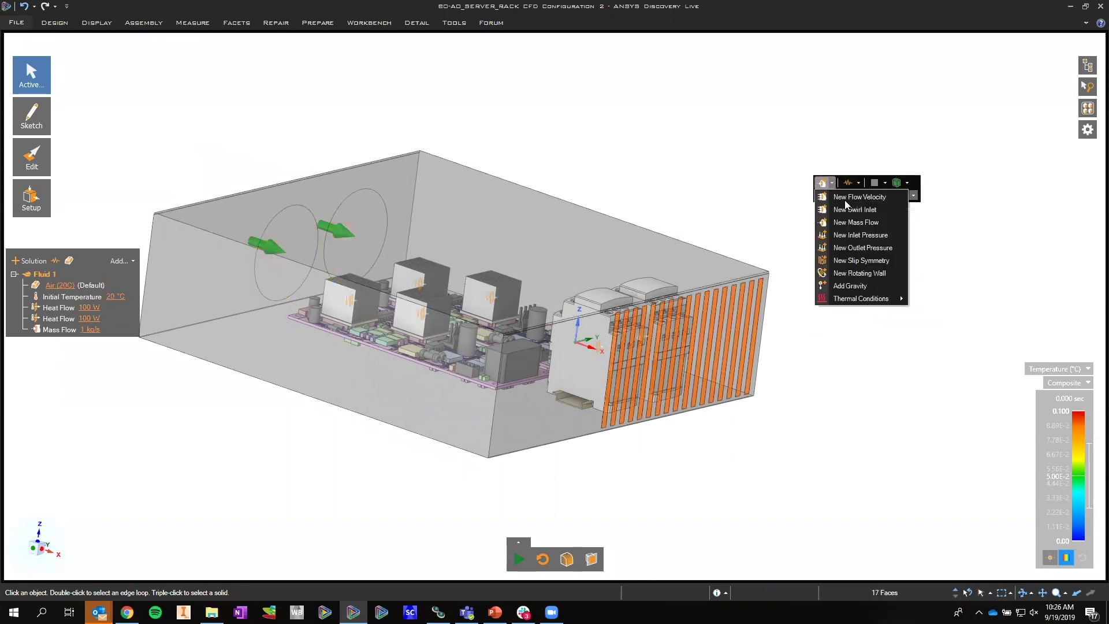
click(868, 247)
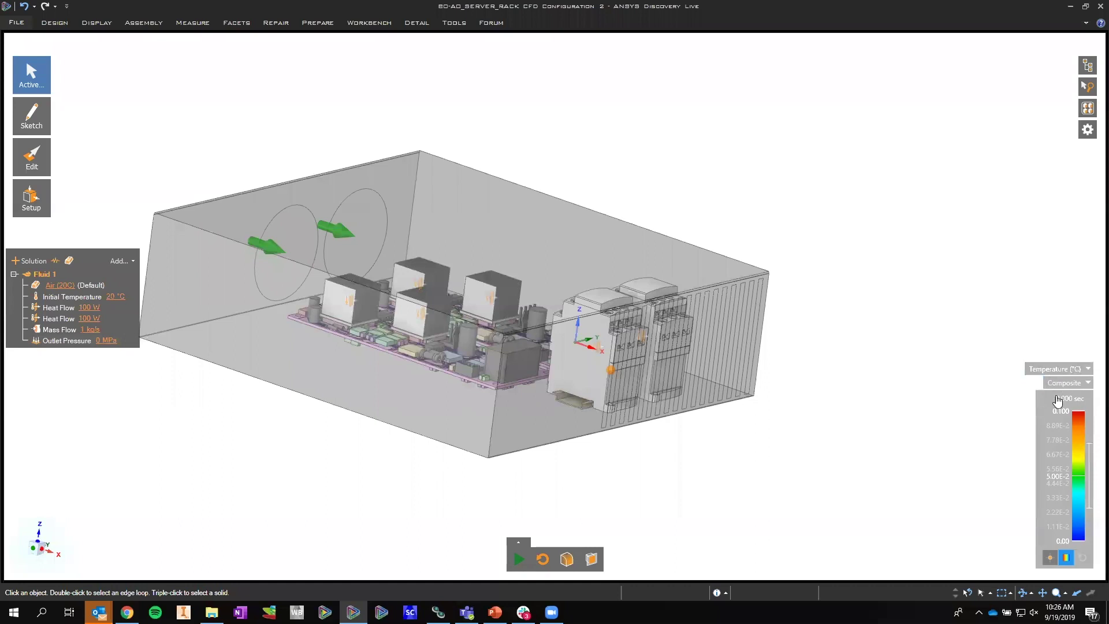
Bring the results legend closer to the model and start the fluid simulation
drag(1017, 395, 880, 357)
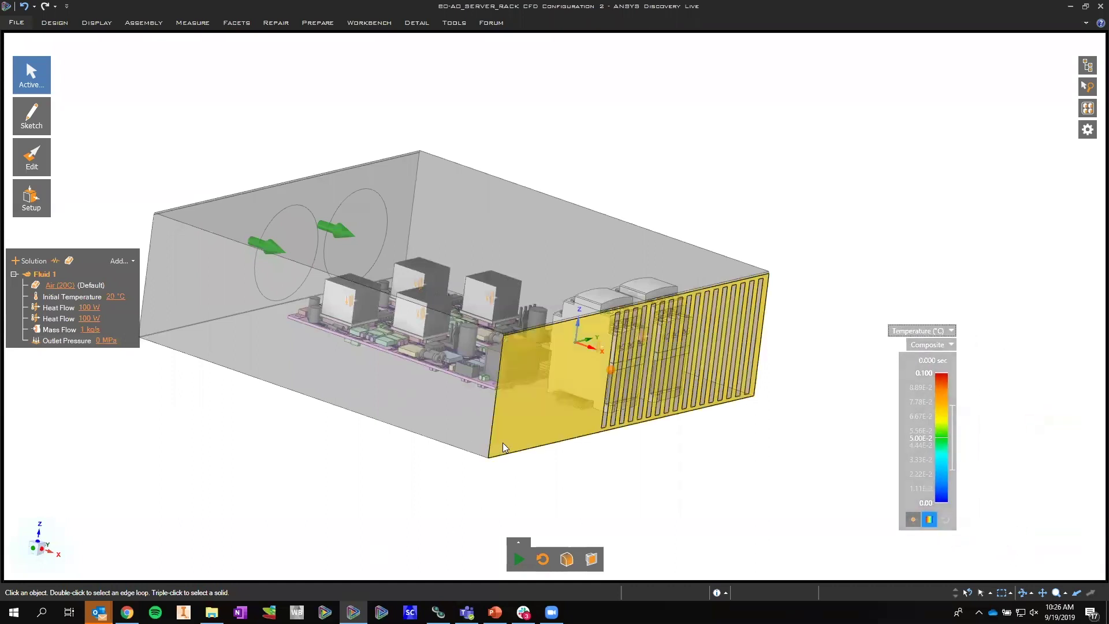
middle_drag(390, 408, 356, 444)
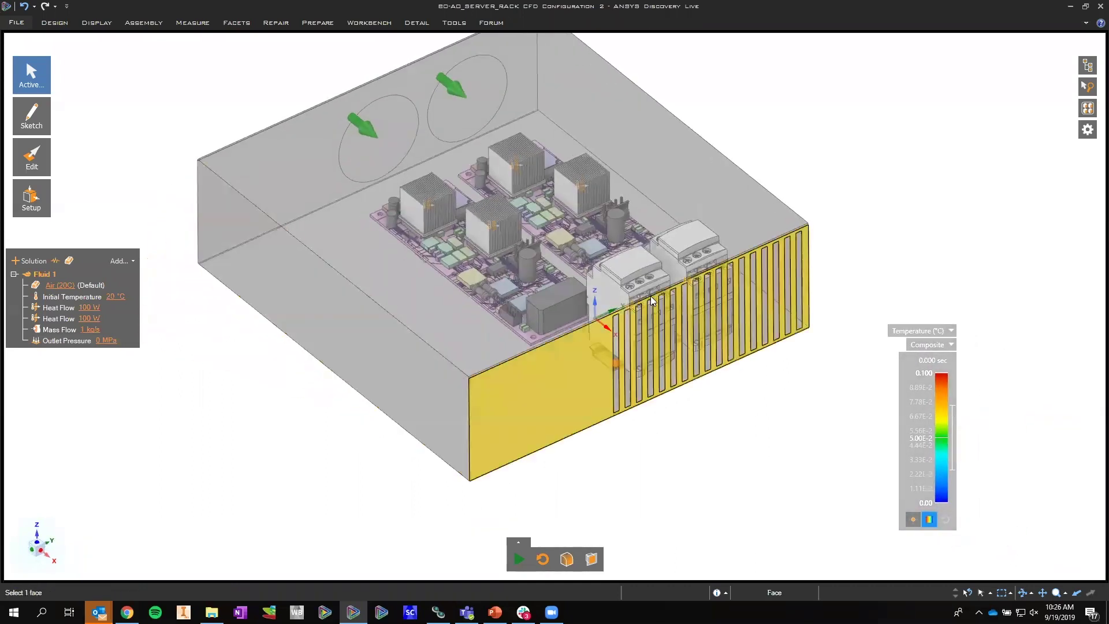
shift+middle_drag(634, 256, 635, 264)
scroll(647, 254, down, 3)
scroll(661, 245, up, 1)
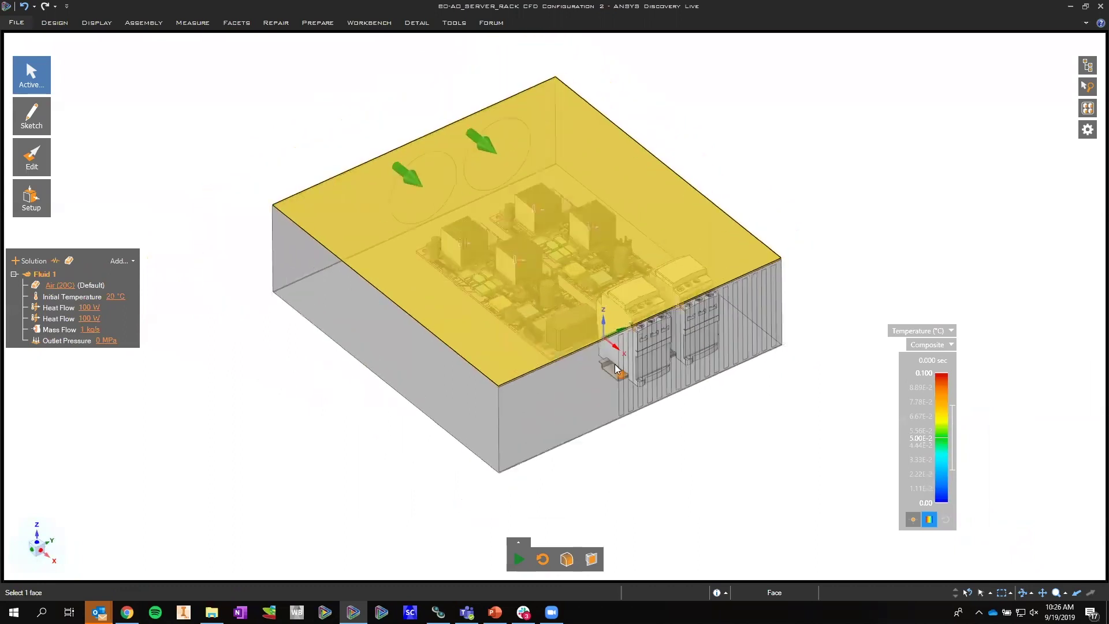
click(520, 560)
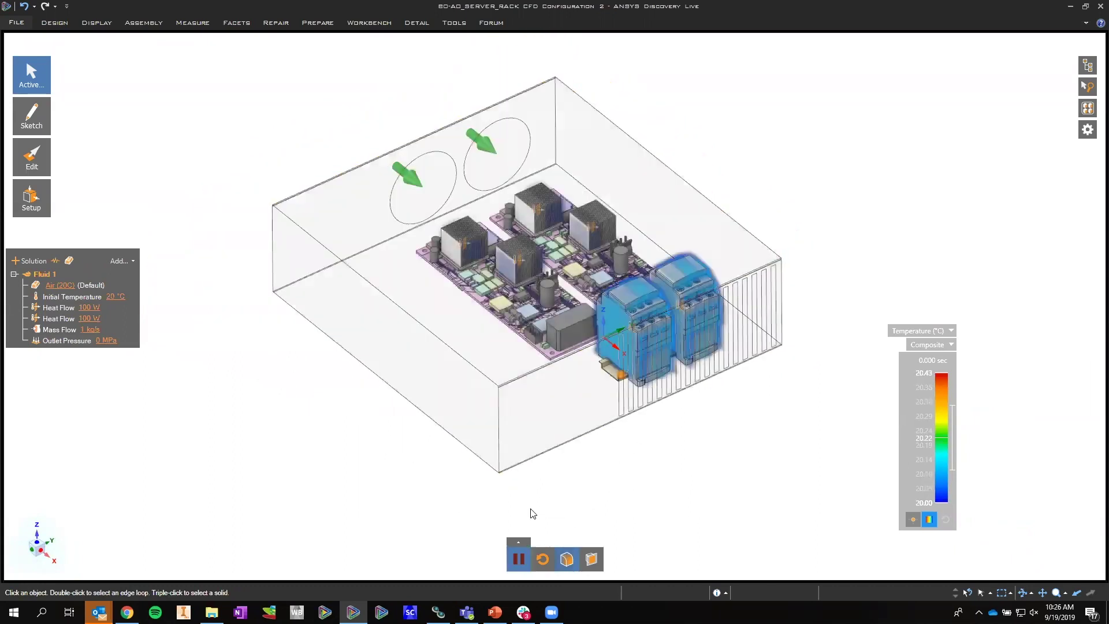
Examine the temperature distribution around the heat sinks and transformers from directly above and at an angle
click(35, 537)
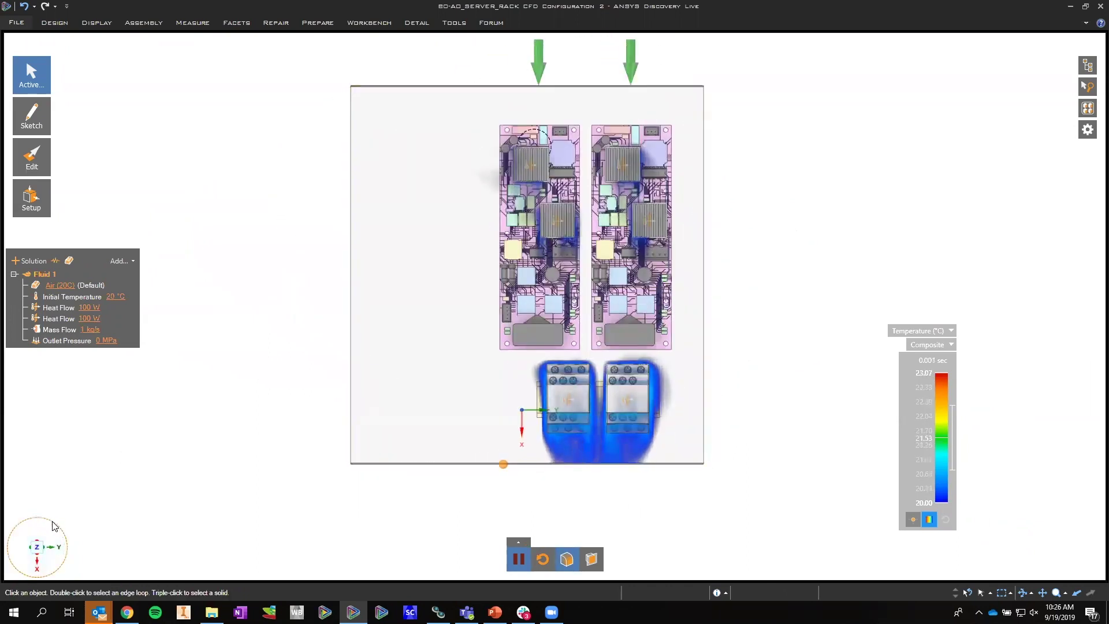
drag(52, 526, 5, 543)
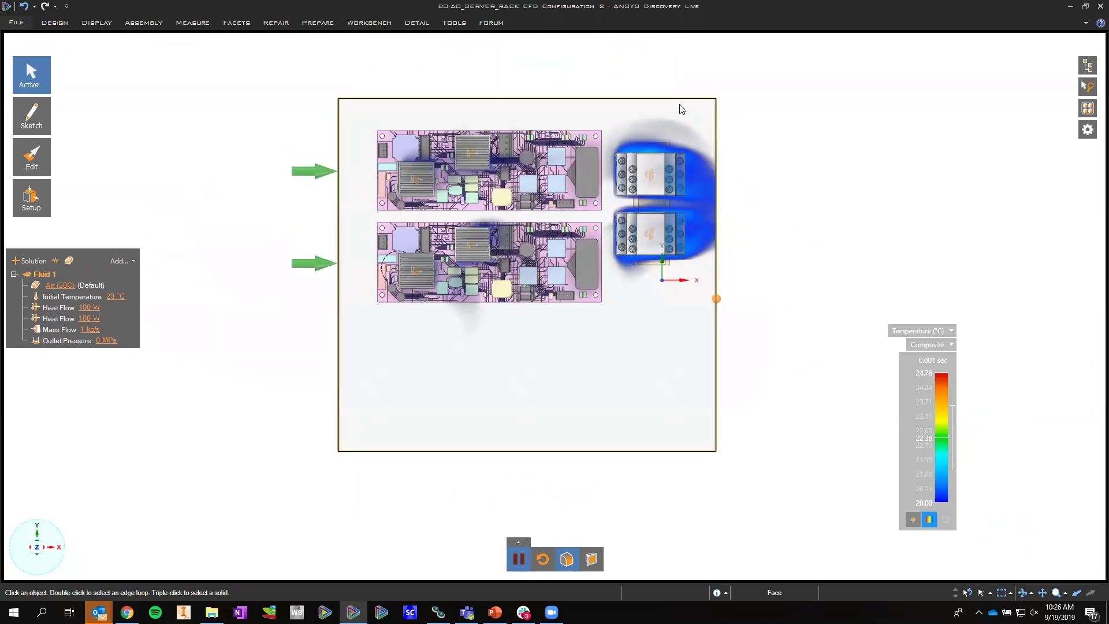
scroll(691, 134, up, 1)
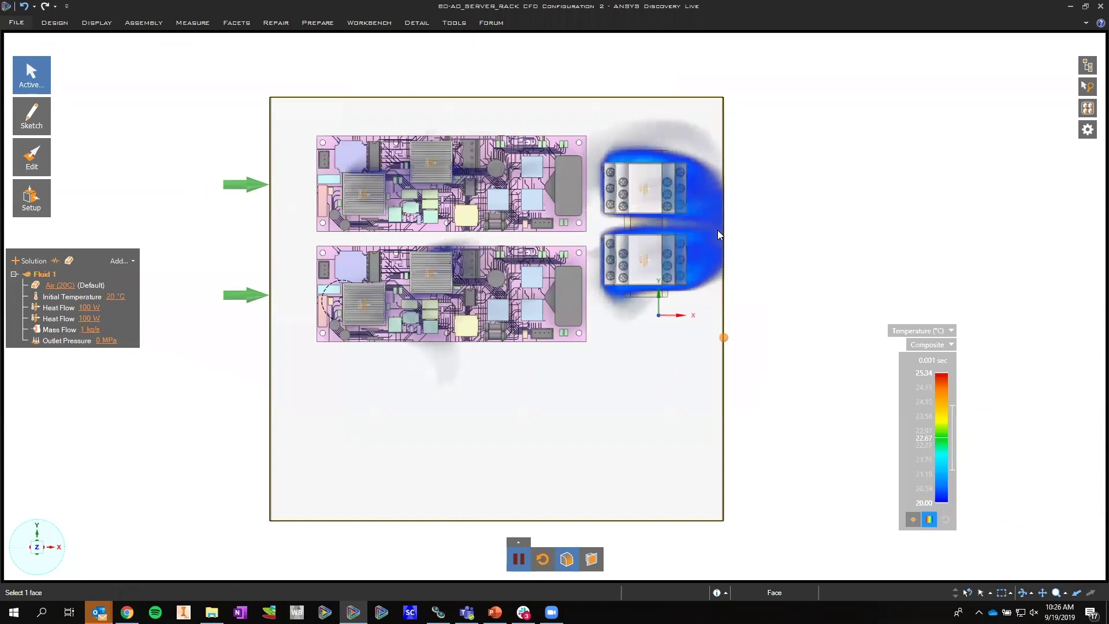
middle_drag(712, 279, 682, 203)
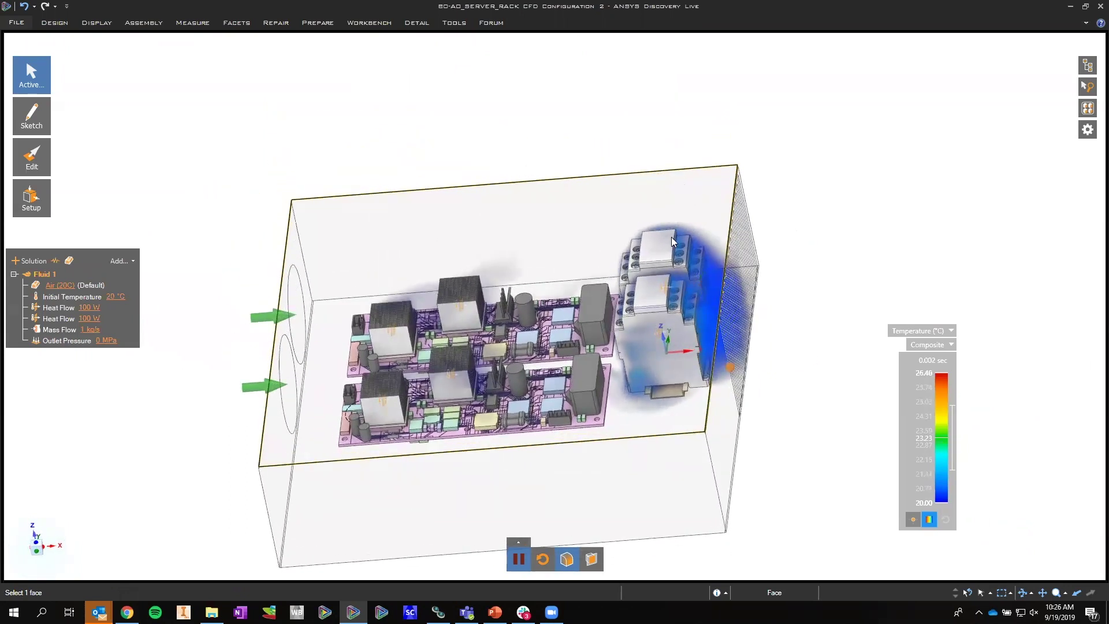
middle_drag(753, 242, 781, 253)
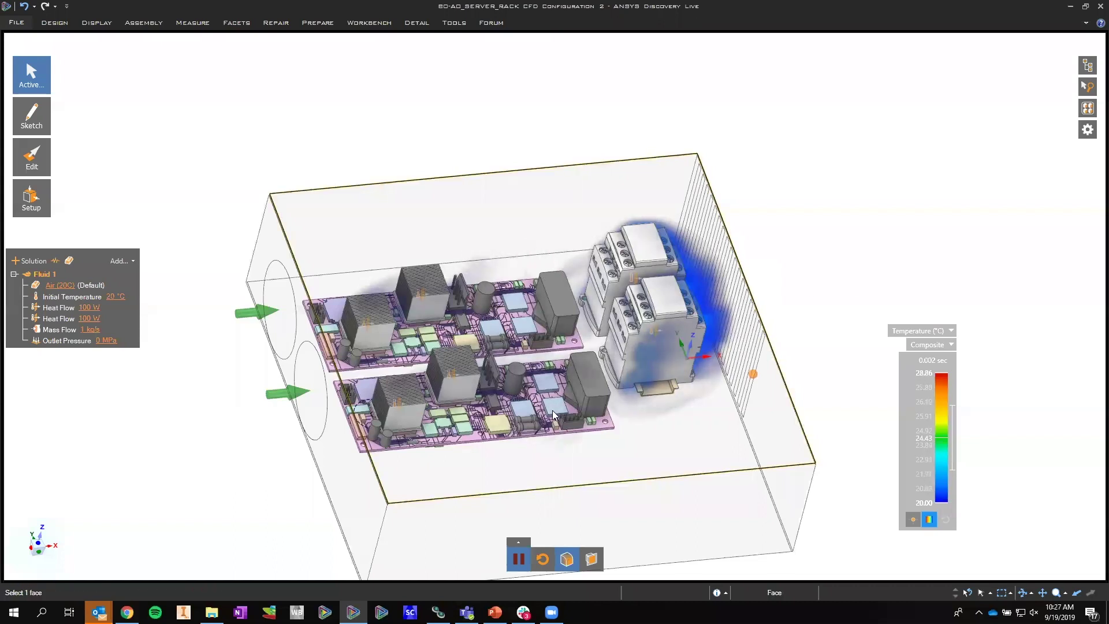
click(944, 334)
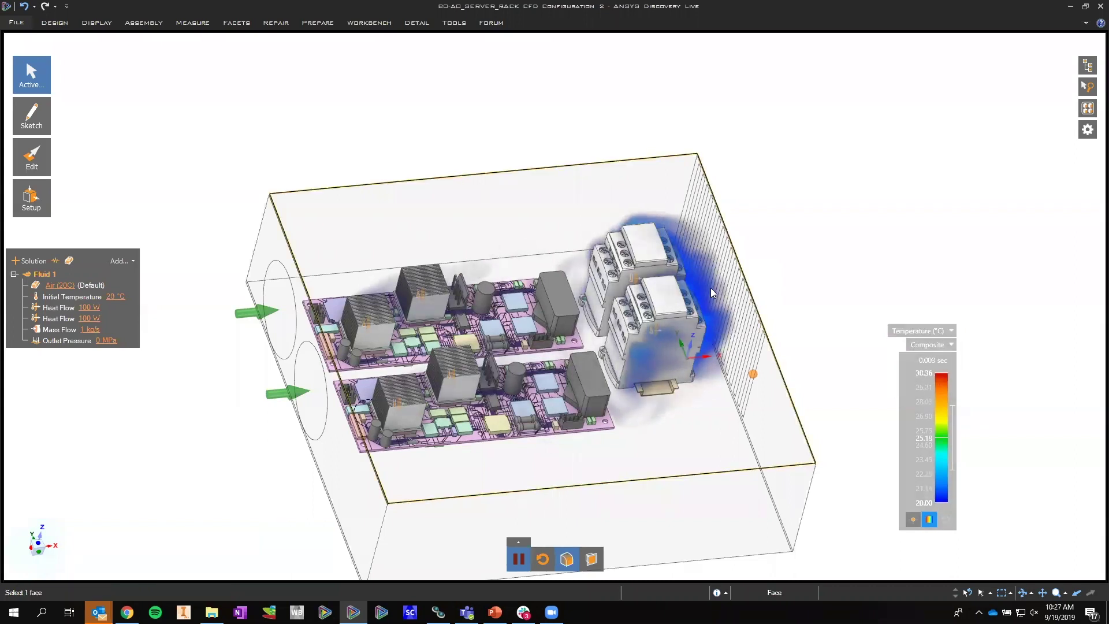
middle_drag(711, 288, 706, 279)
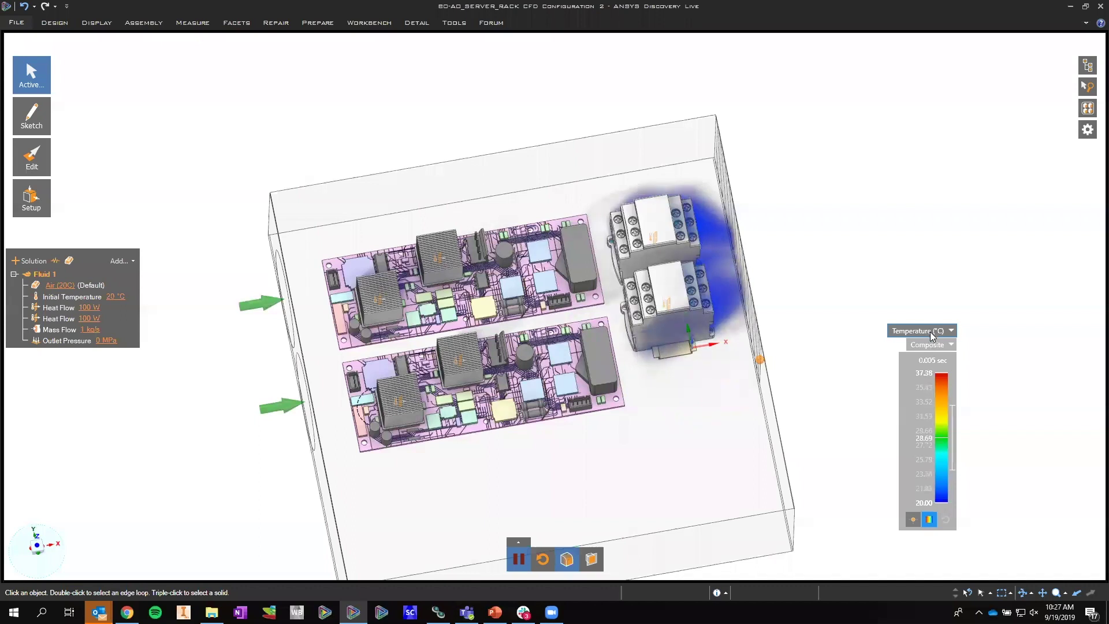
Display the velocity results and raise the legend threshold to hide the slower air flow
click(932, 332)
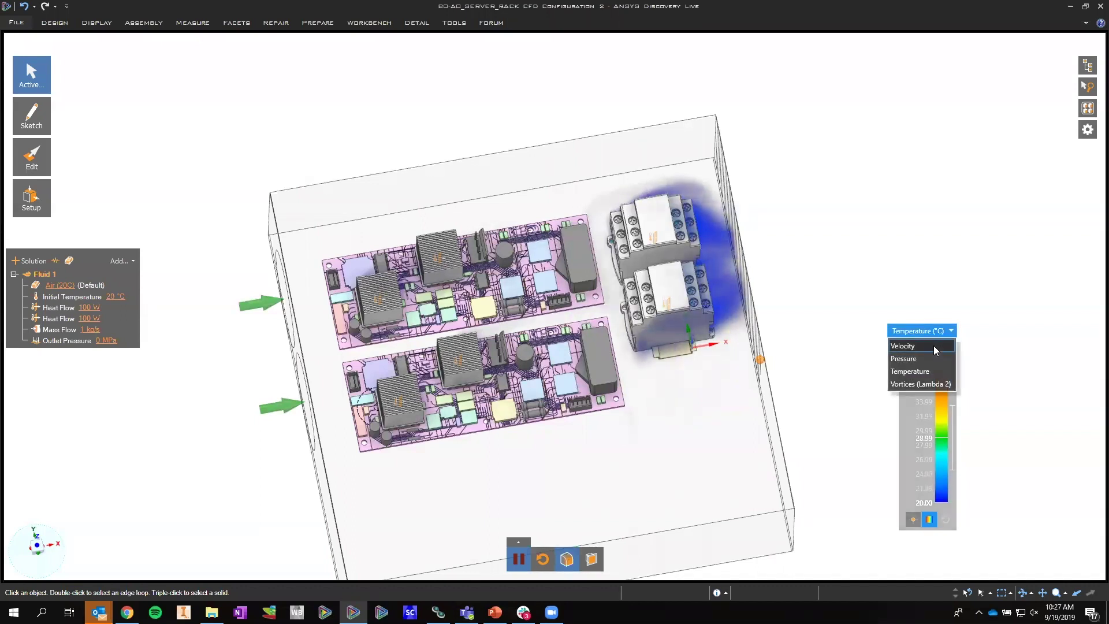
click(934, 346)
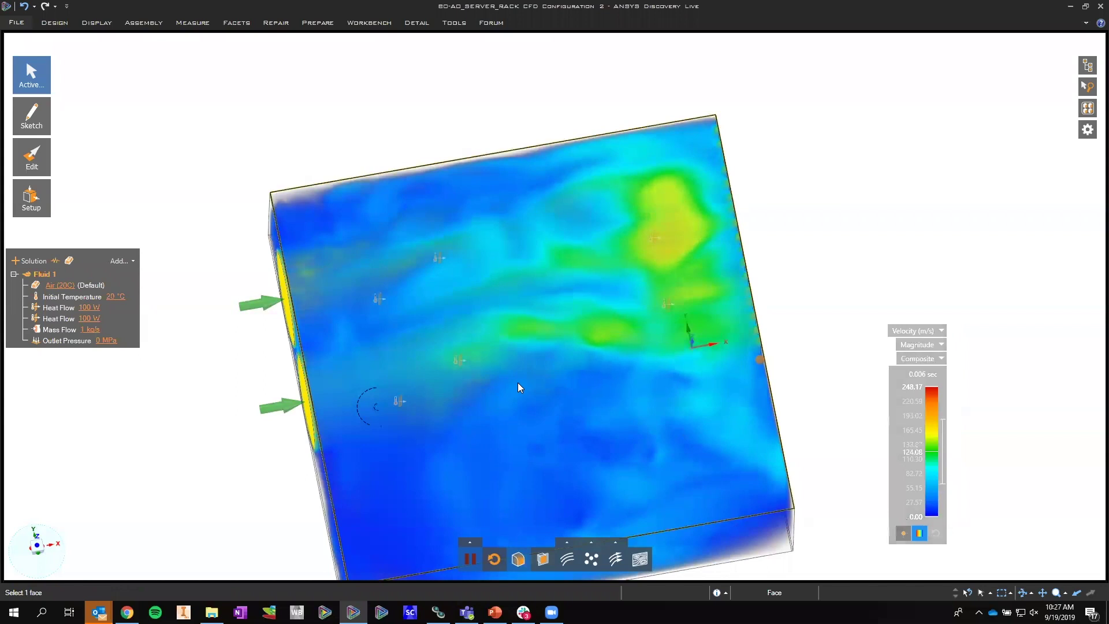
middle_drag(530, 381, 534, 434)
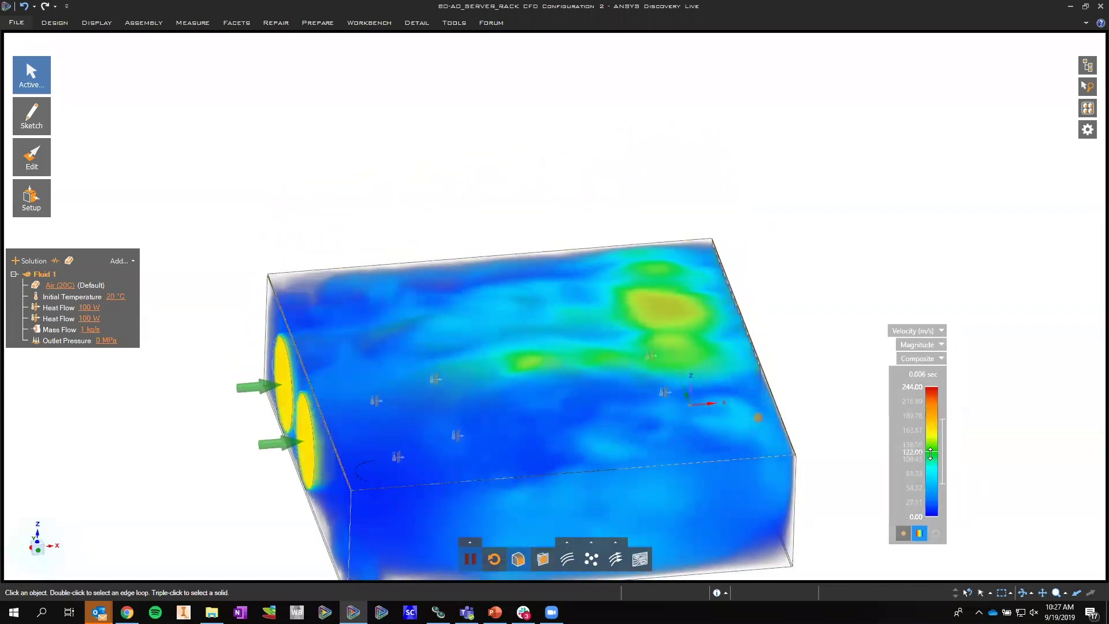
drag(930, 452, 933, 404)
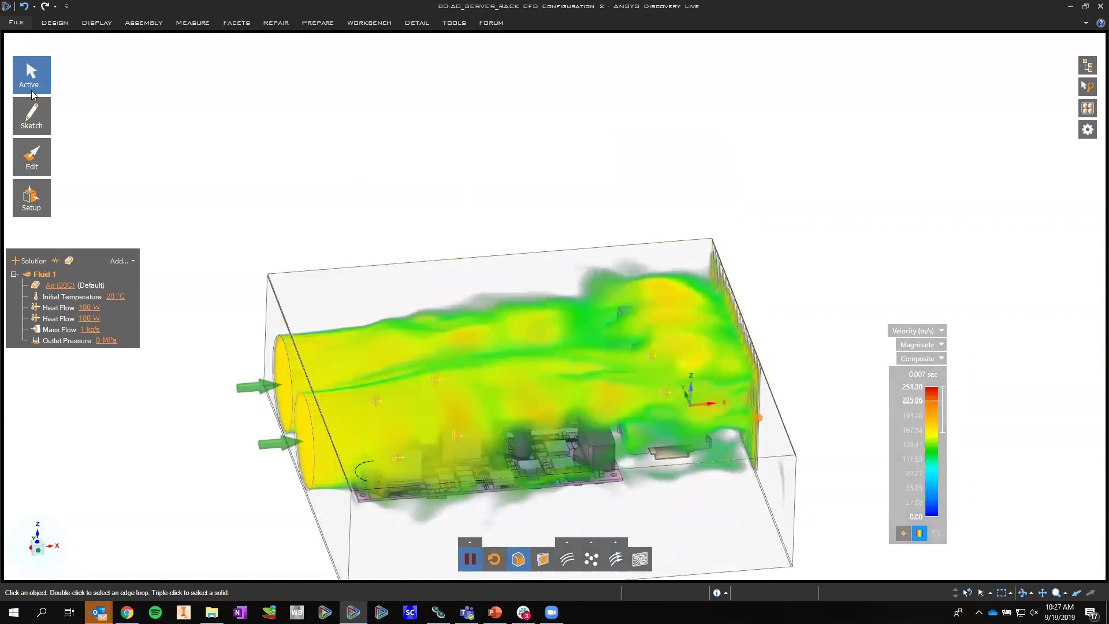
View the server rack at an angle and look through the options for the fluid solution
click(144, 22)
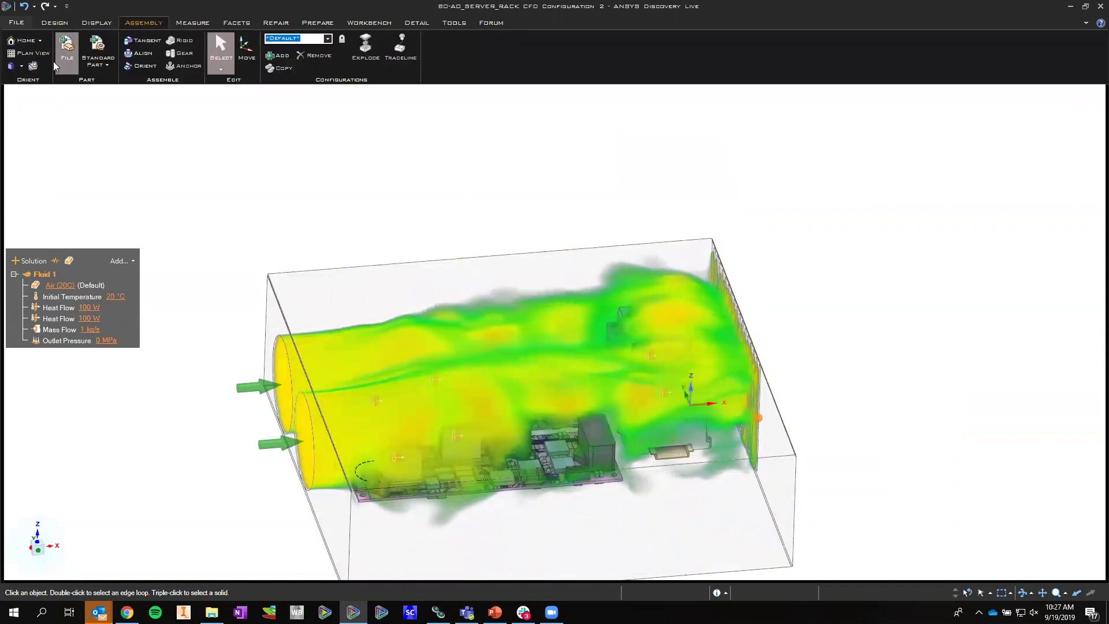
click(11, 68)
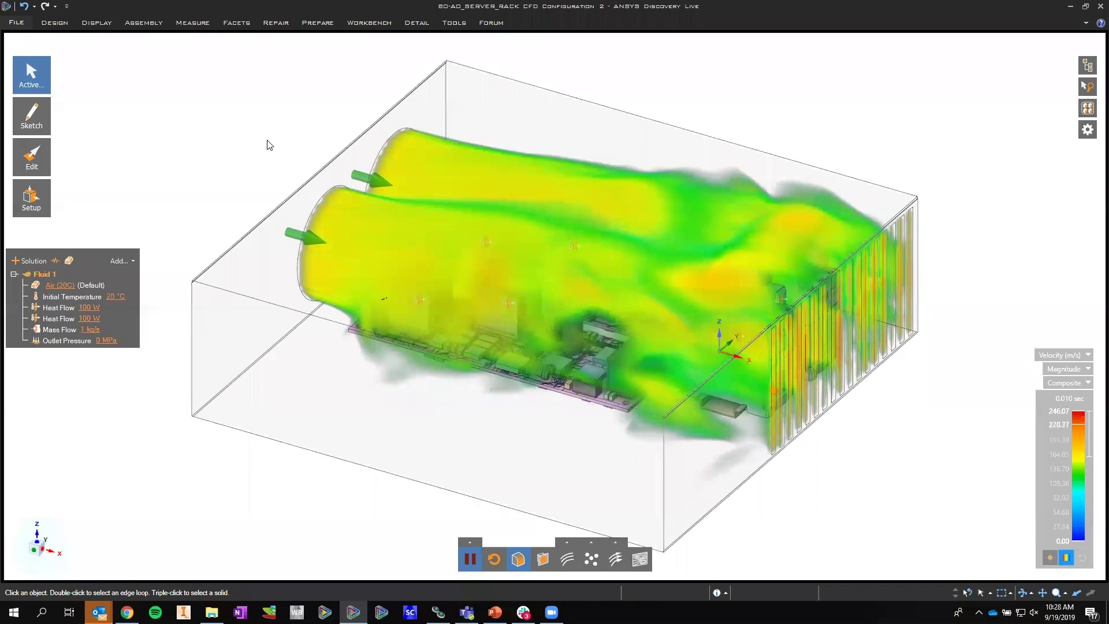
right_click(40, 277)
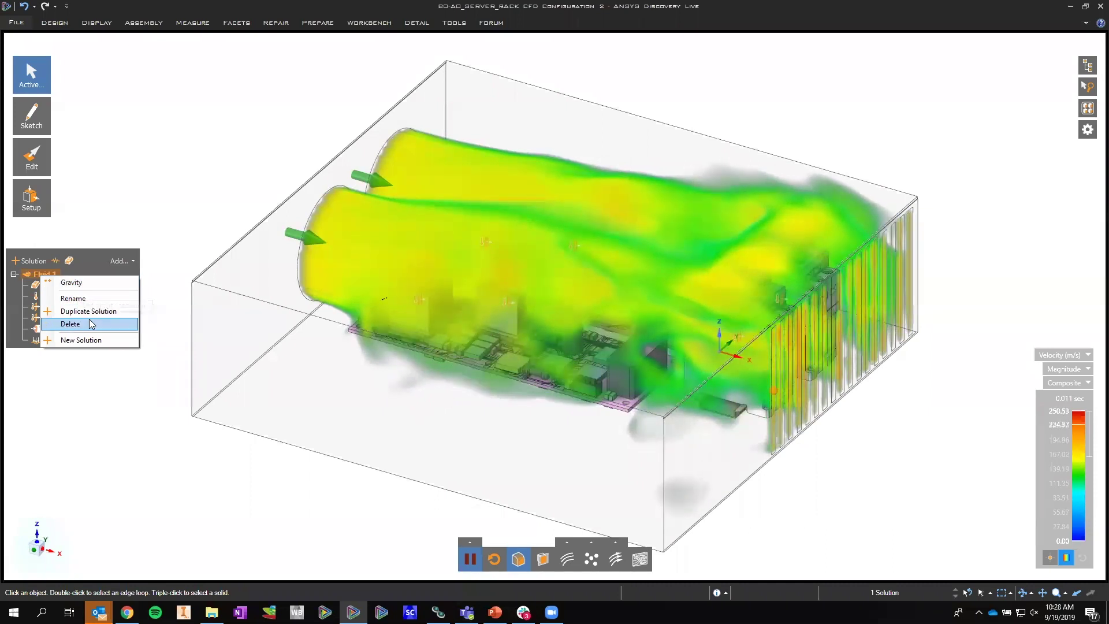
click(471, 566)
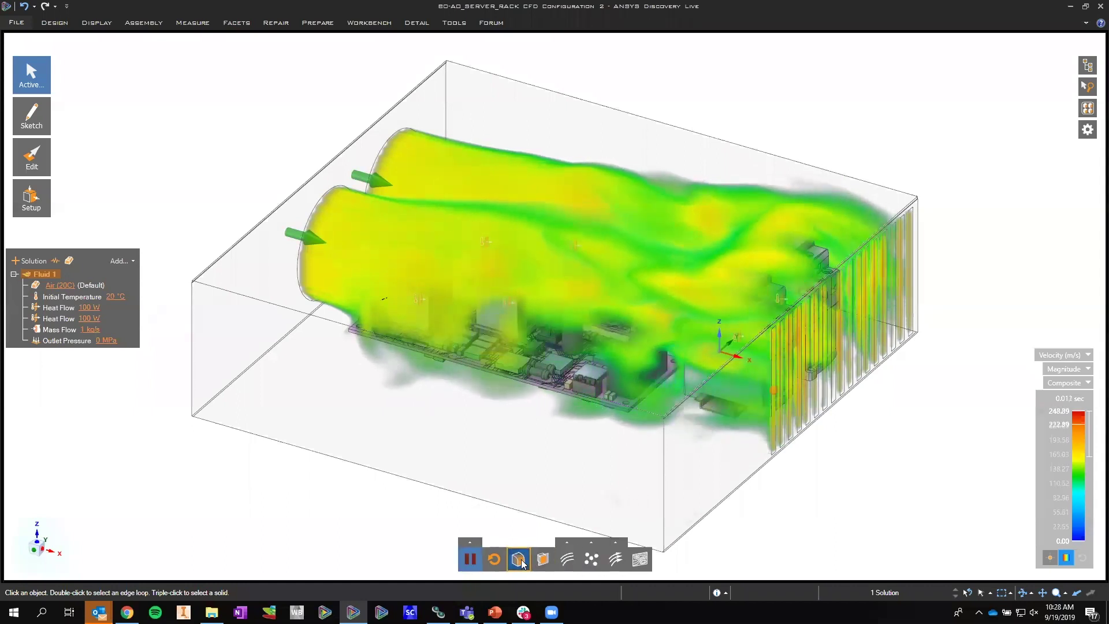
Display the air velocity as streamlines and enlarge their source area at the front fan inlet
click(568, 558)
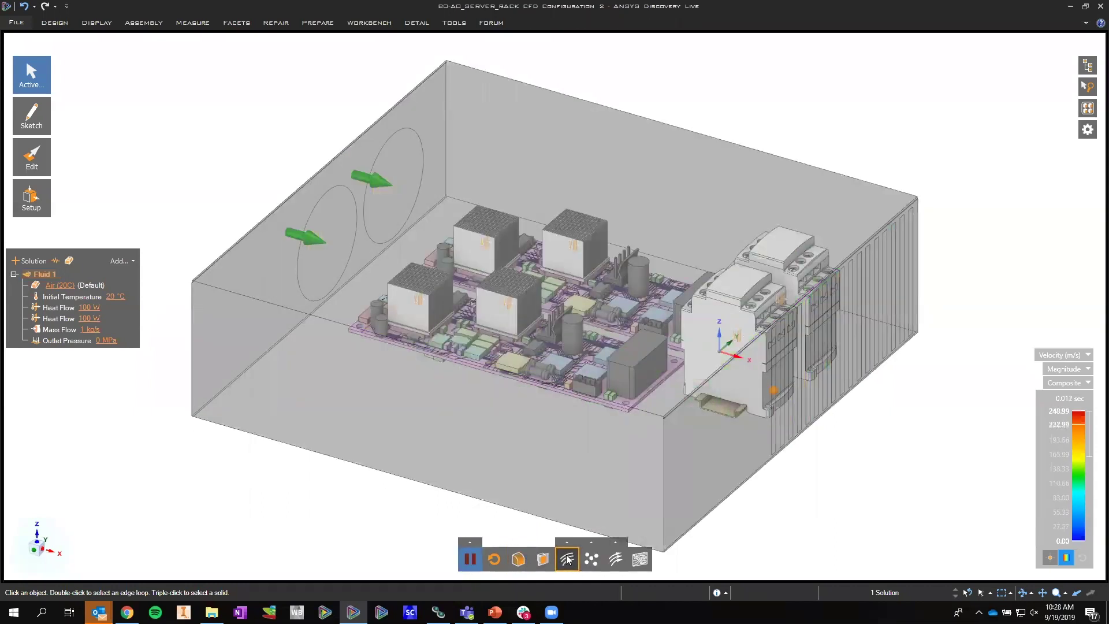
click(310, 263)
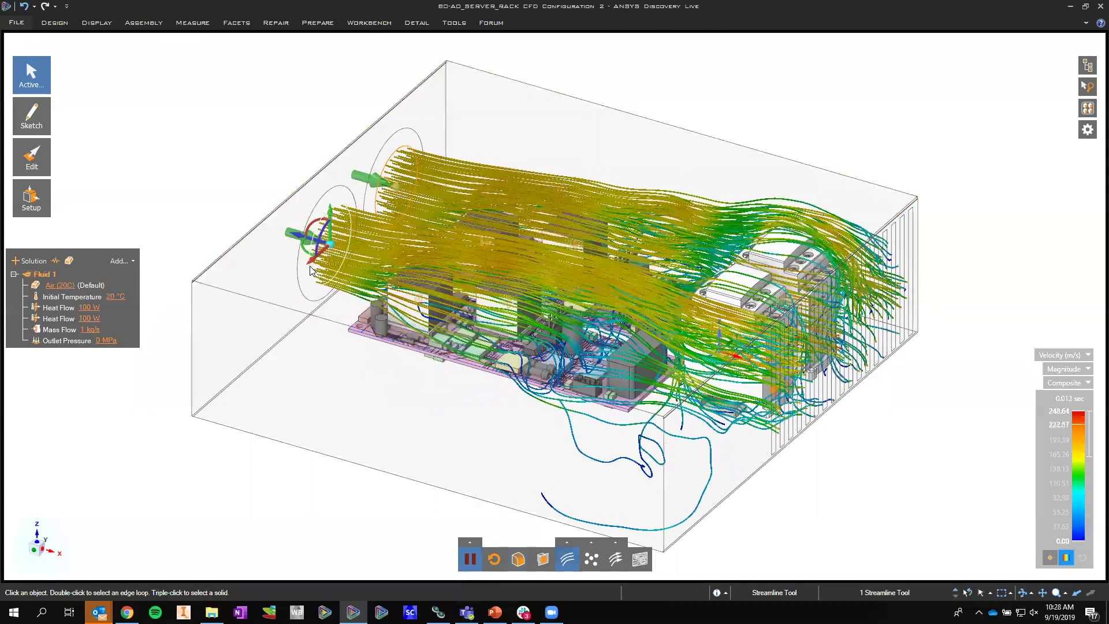
click(331, 248)
click(317, 273)
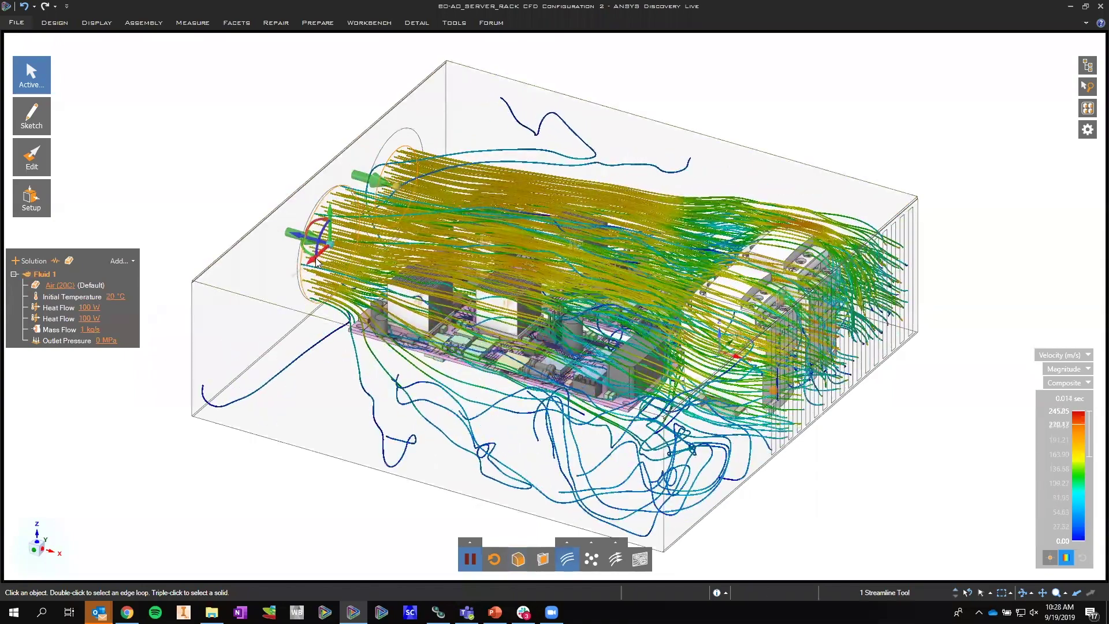
drag(317, 263, 340, 239)
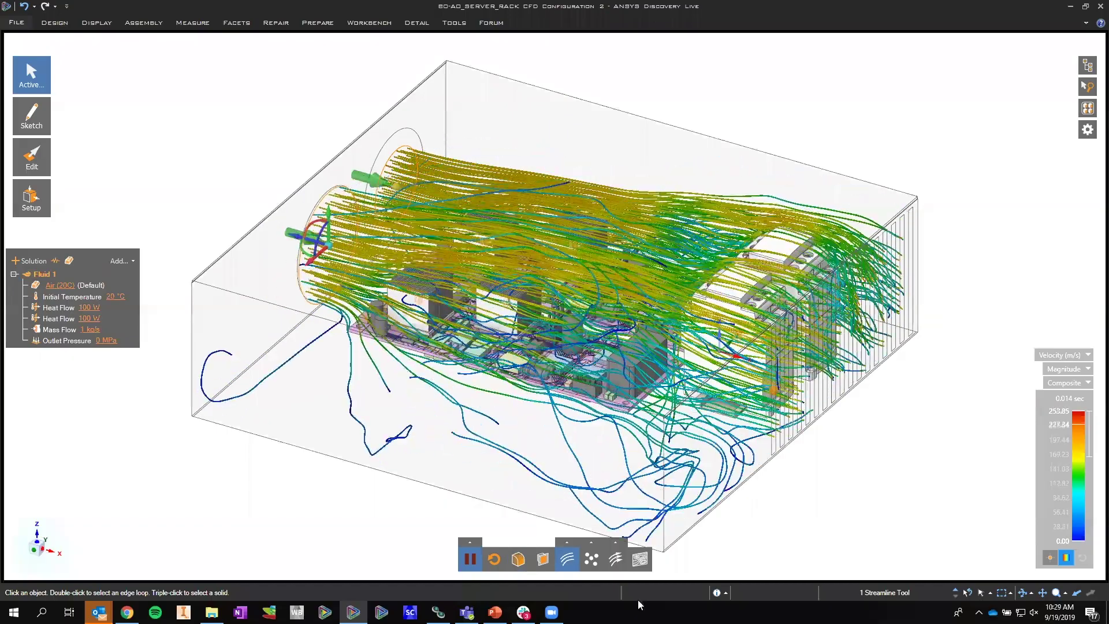
Display the air flow through the rack as moving particles, followed by velocity vectors
click(592, 558)
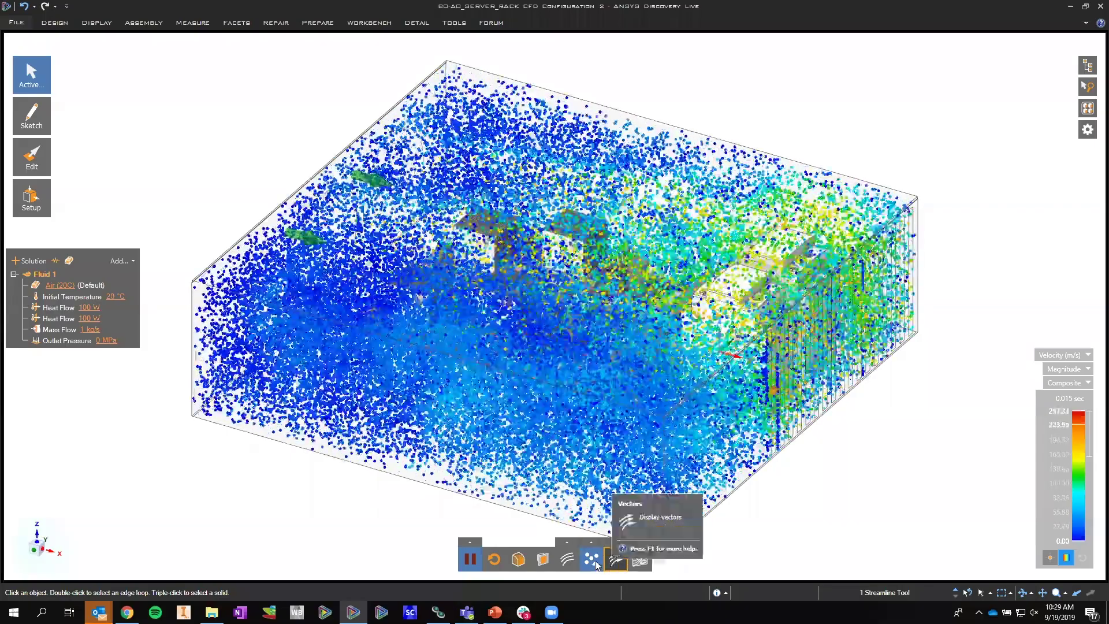
click(614, 561)
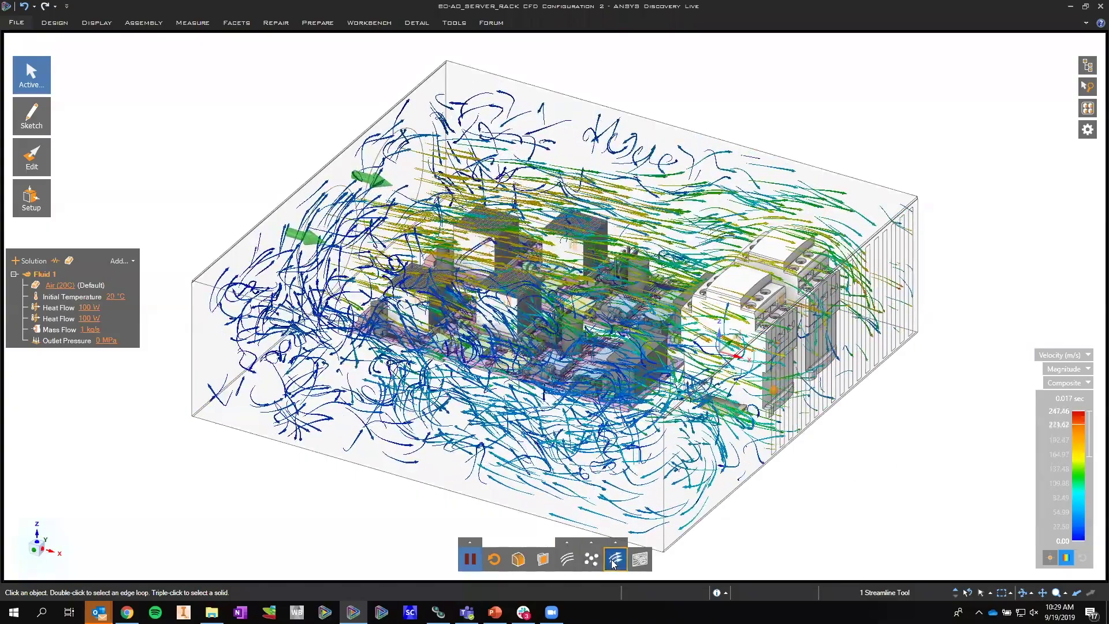
Show the velocity contours cut by a horizontal section plane, raise the plane slightly through the heat sinks, and examine the flow from above
click(523, 561)
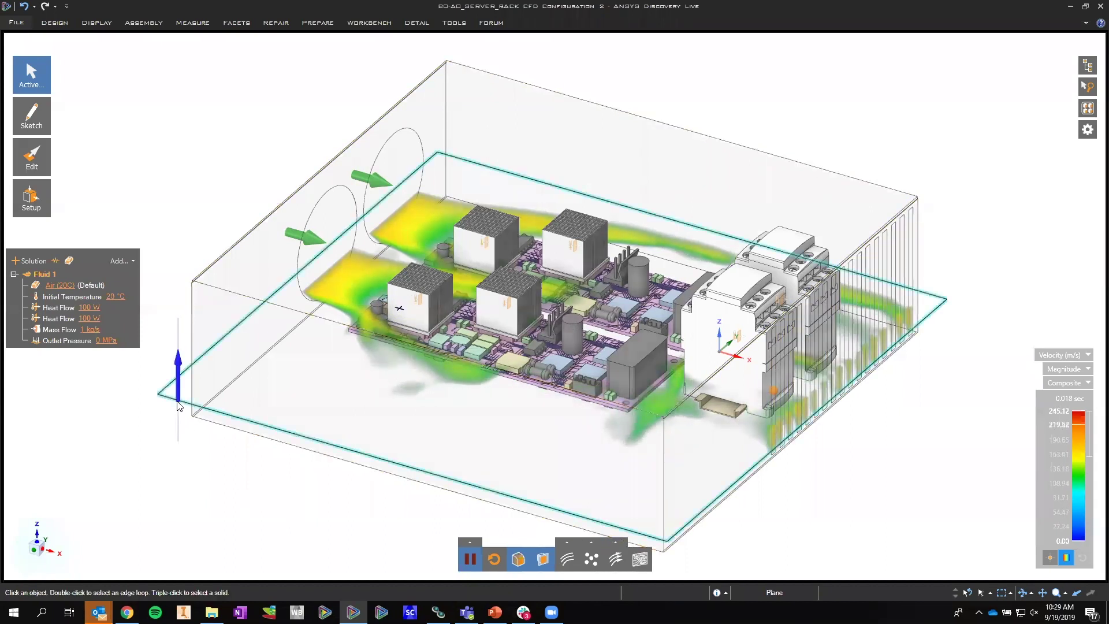
click(178, 383)
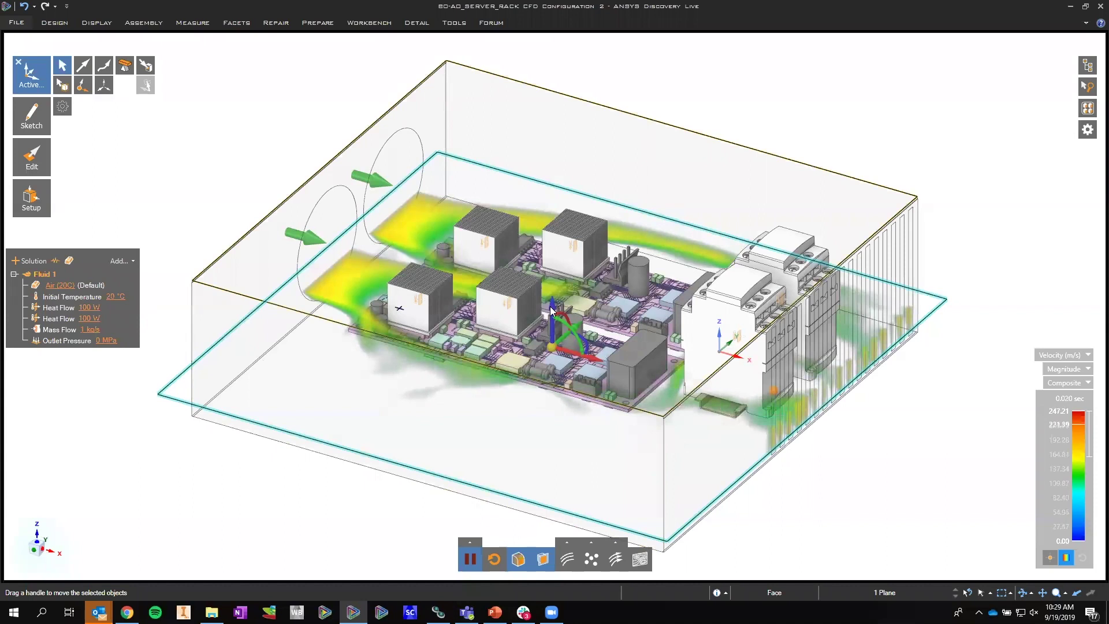
drag(553, 309, 555, 298)
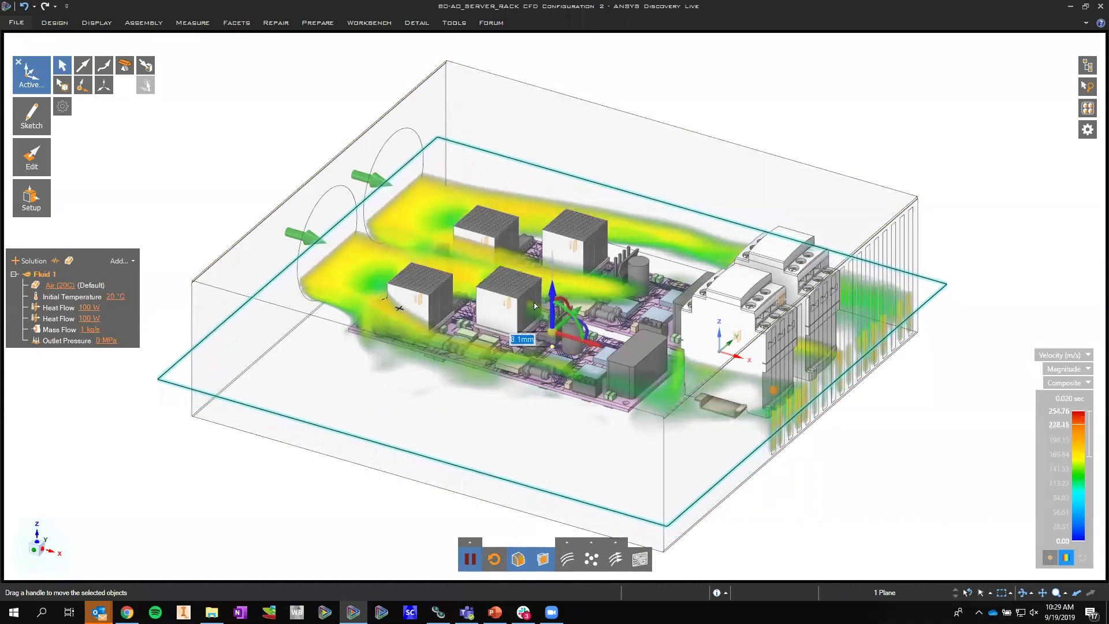
click(36, 528)
scroll(642, 42, up, 2)
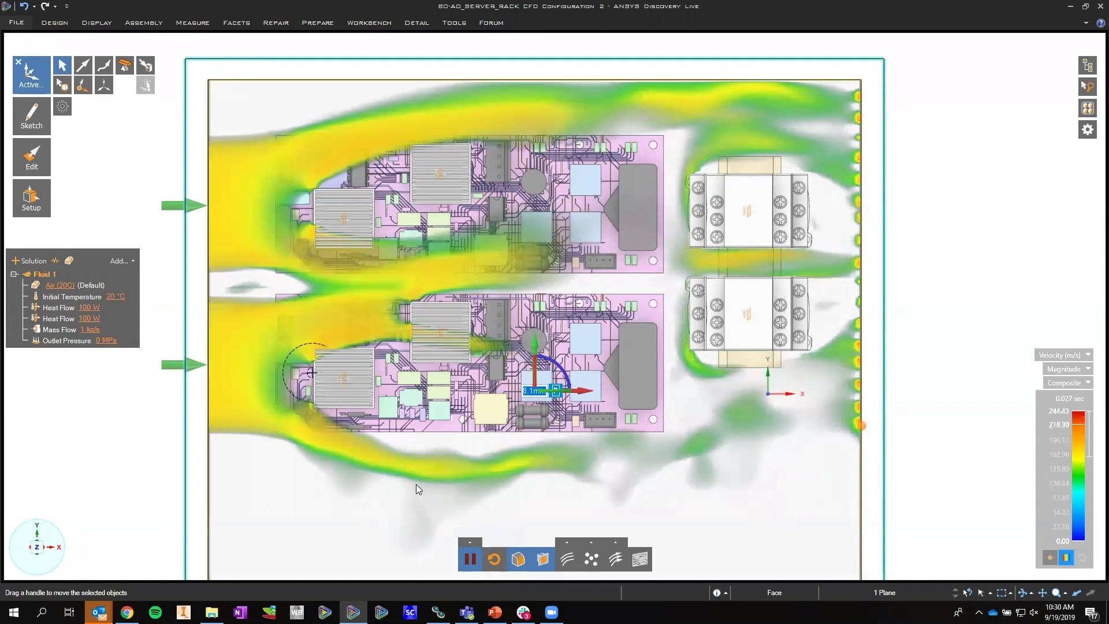
Switch to the PowerPoint presentation and start the slide show from the slide about the Discovery Live Hands-On Test Drive
mouse_move(495, 613)
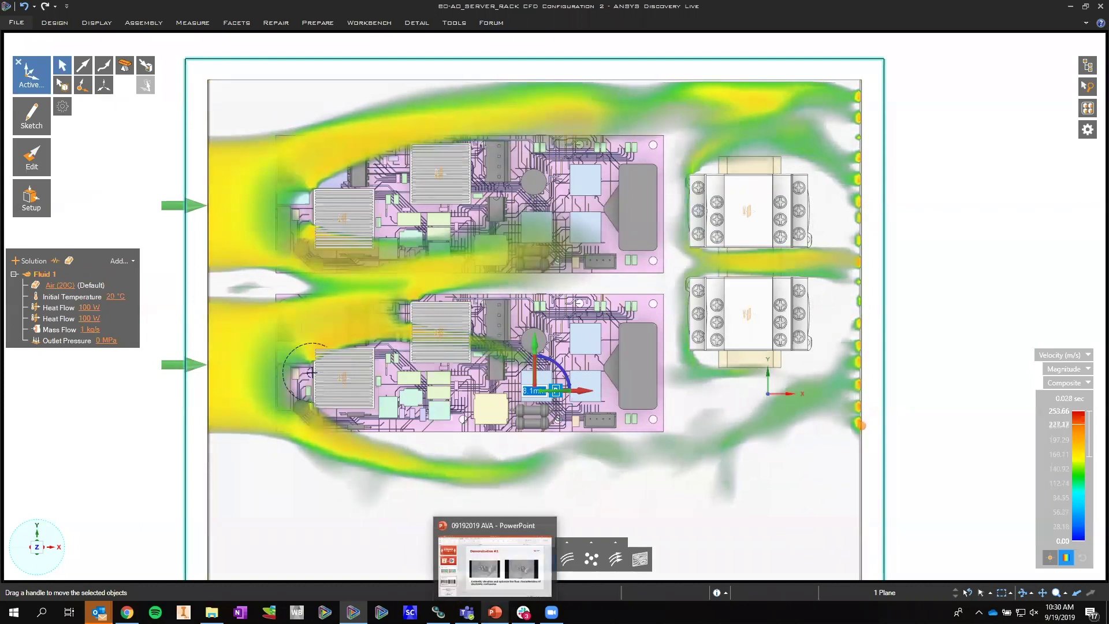
click(497, 537)
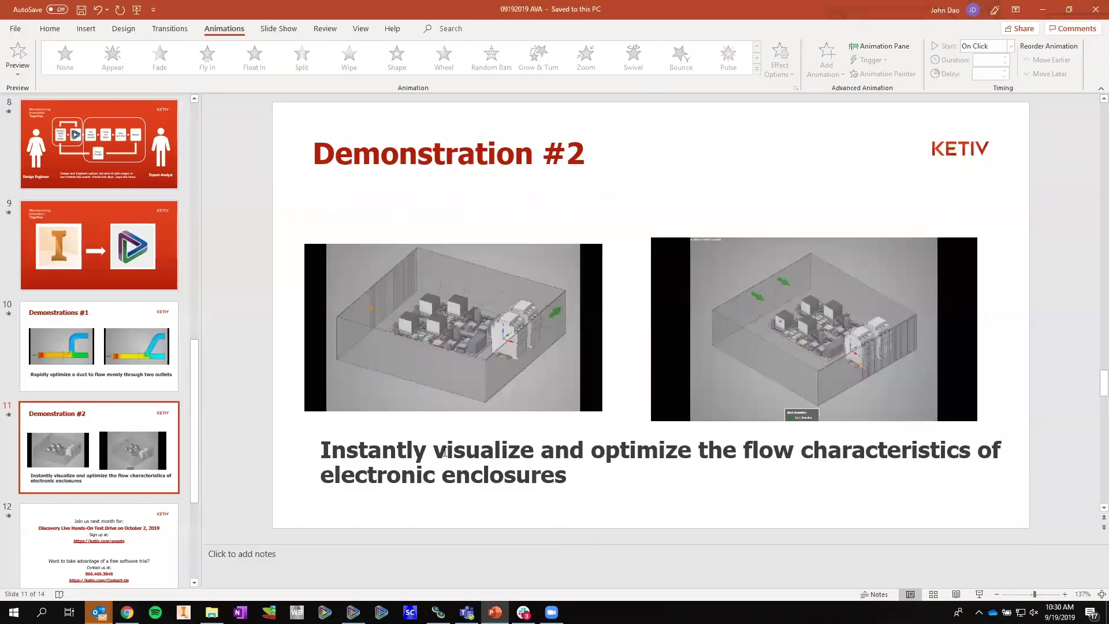
click(104, 540)
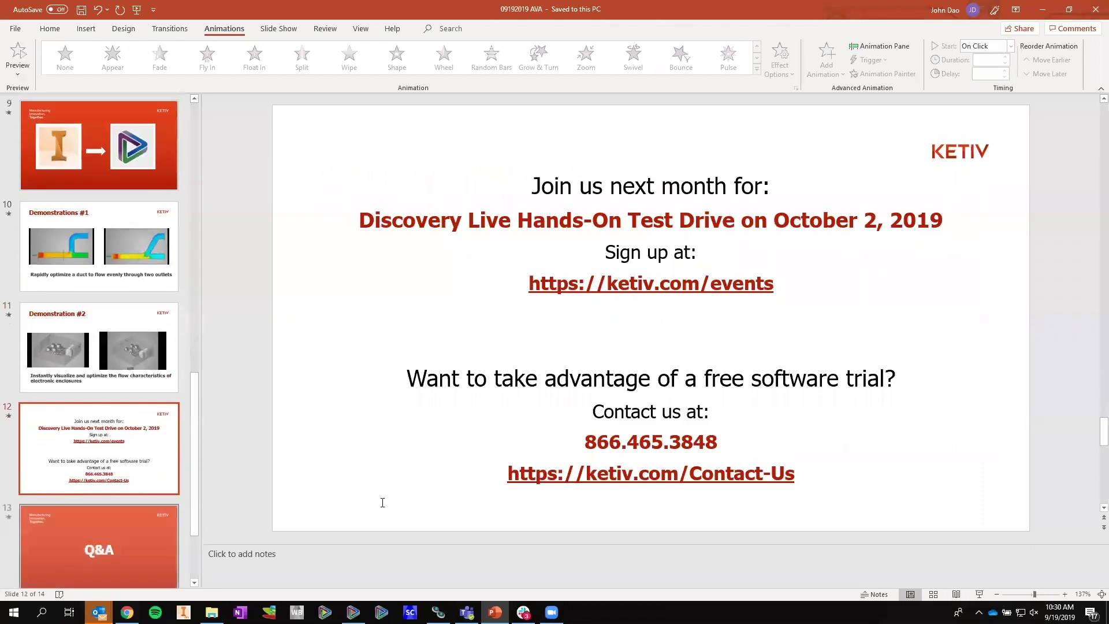
click(982, 597)
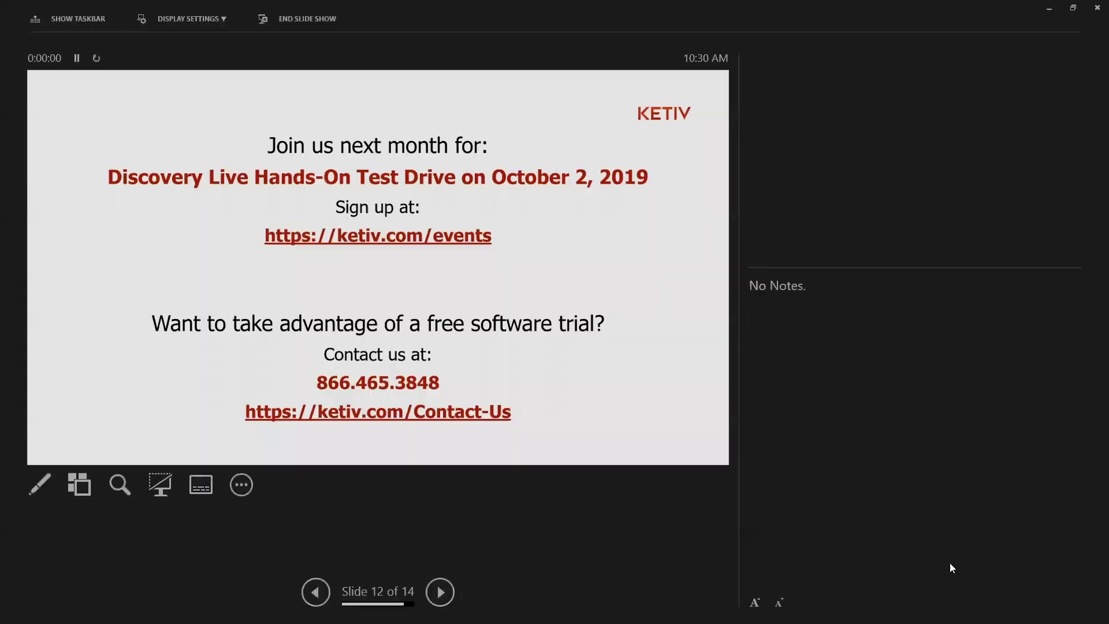
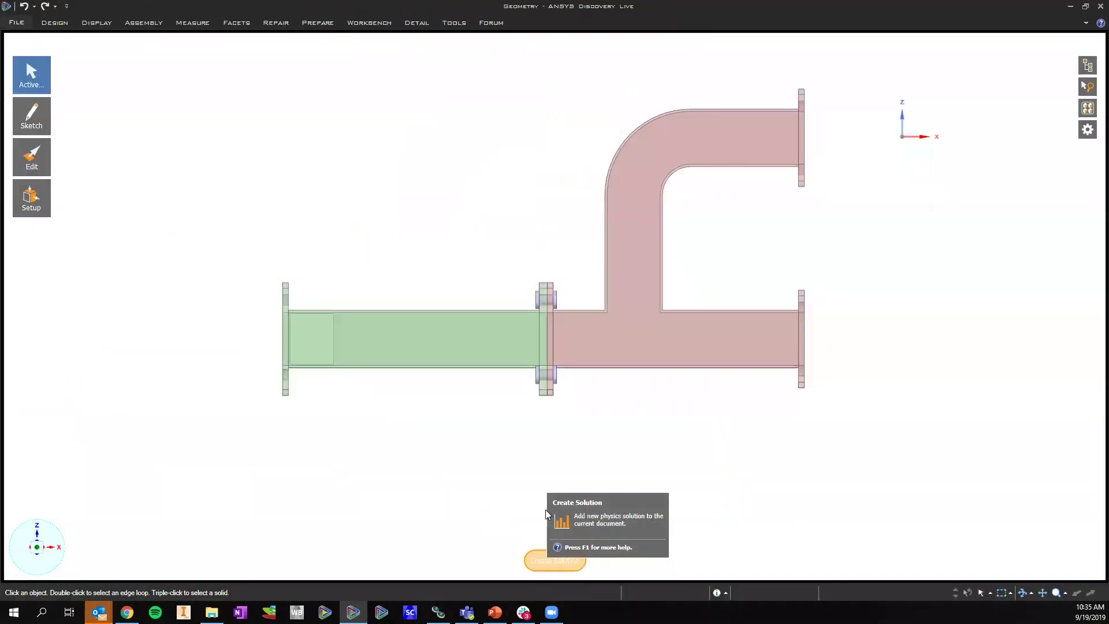
Create a fluid flow solution for the duct with Water (20C) and a fluid volume for internal flow
click(570, 563)
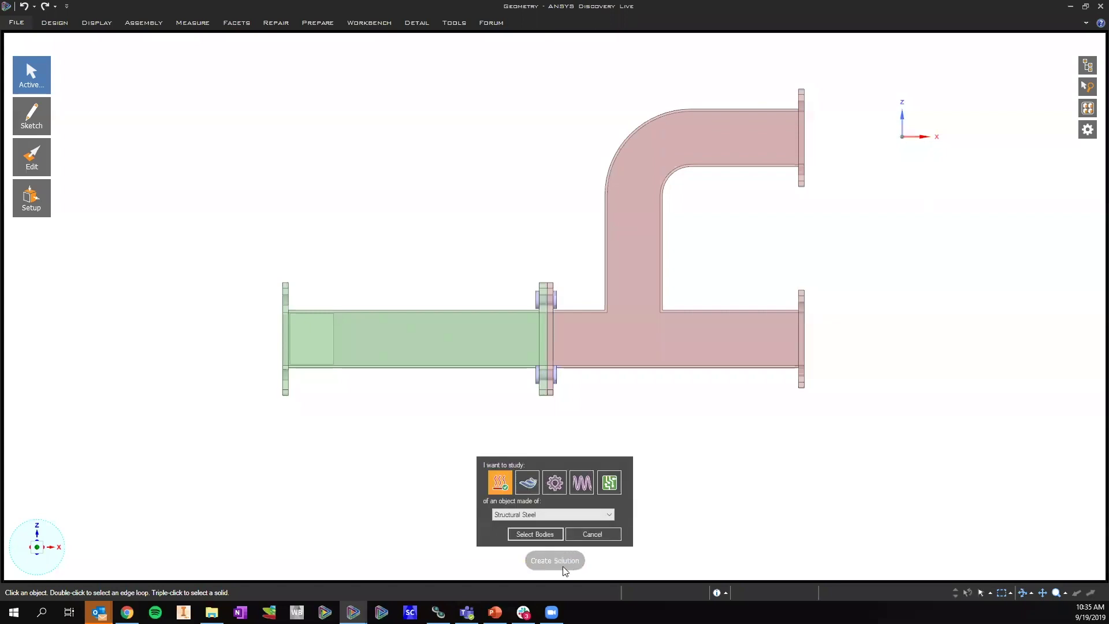
click(503, 492)
click(527, 482)
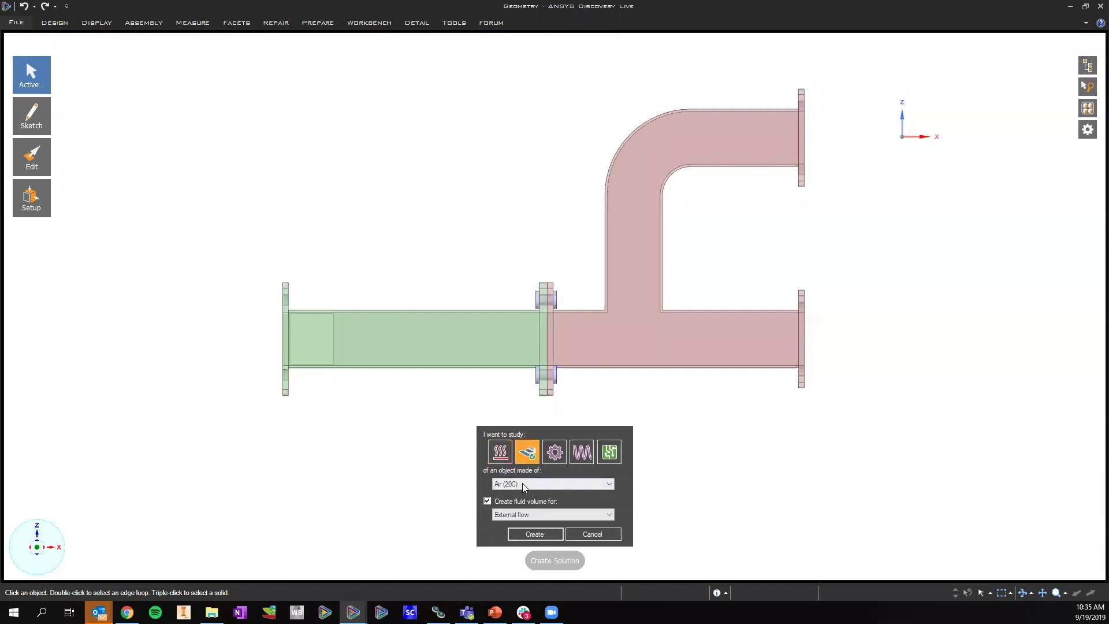
click(524, 485)
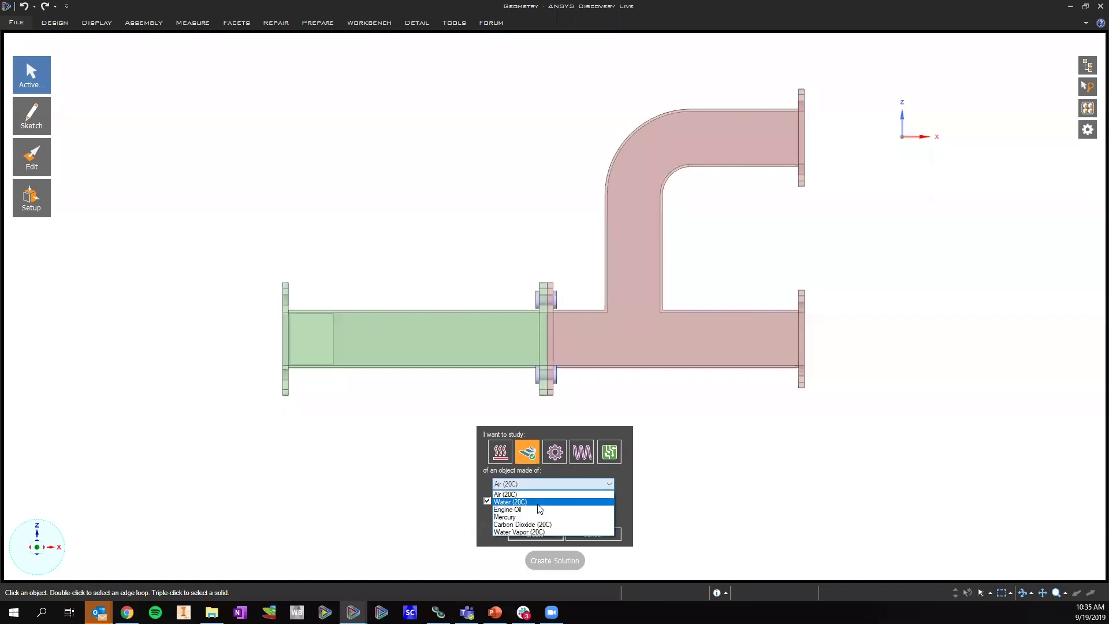
click(393, 442)
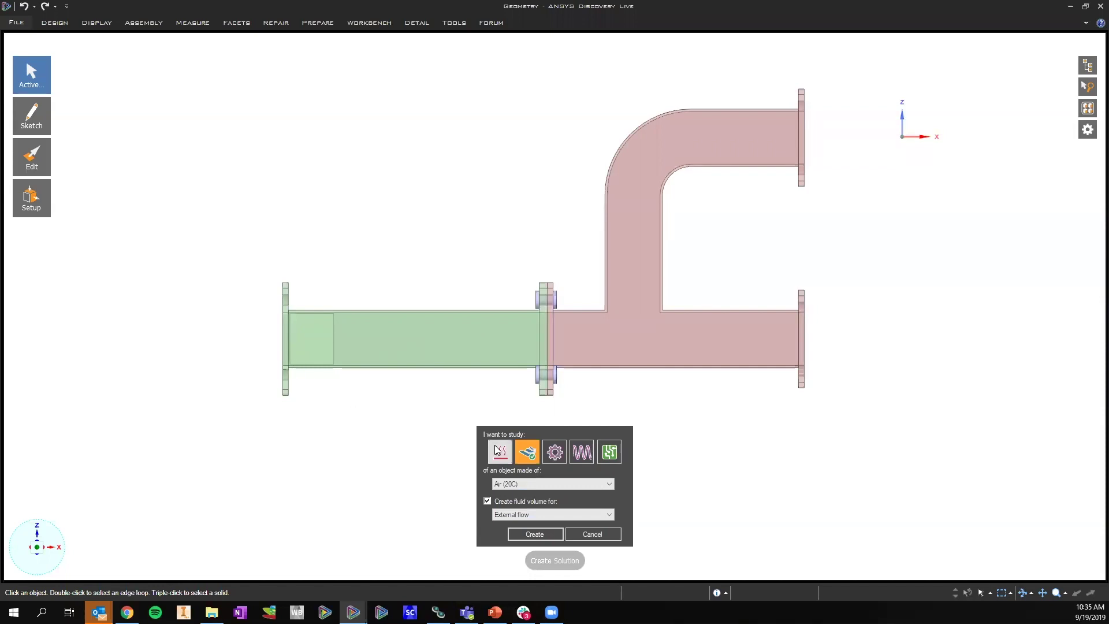
click(525, 490)
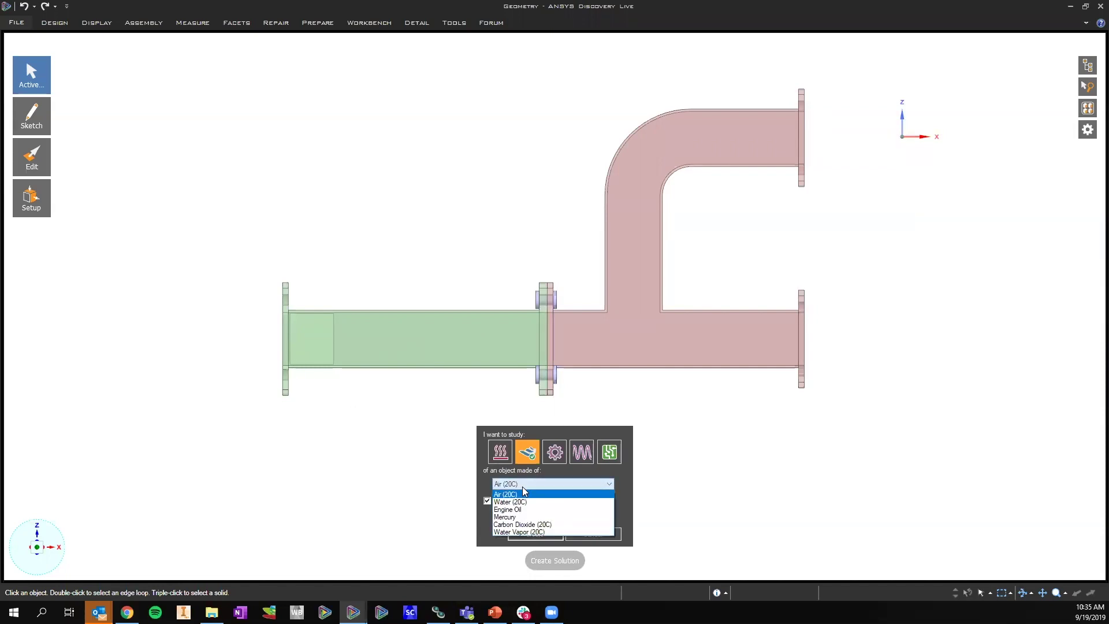
click(524, 502)
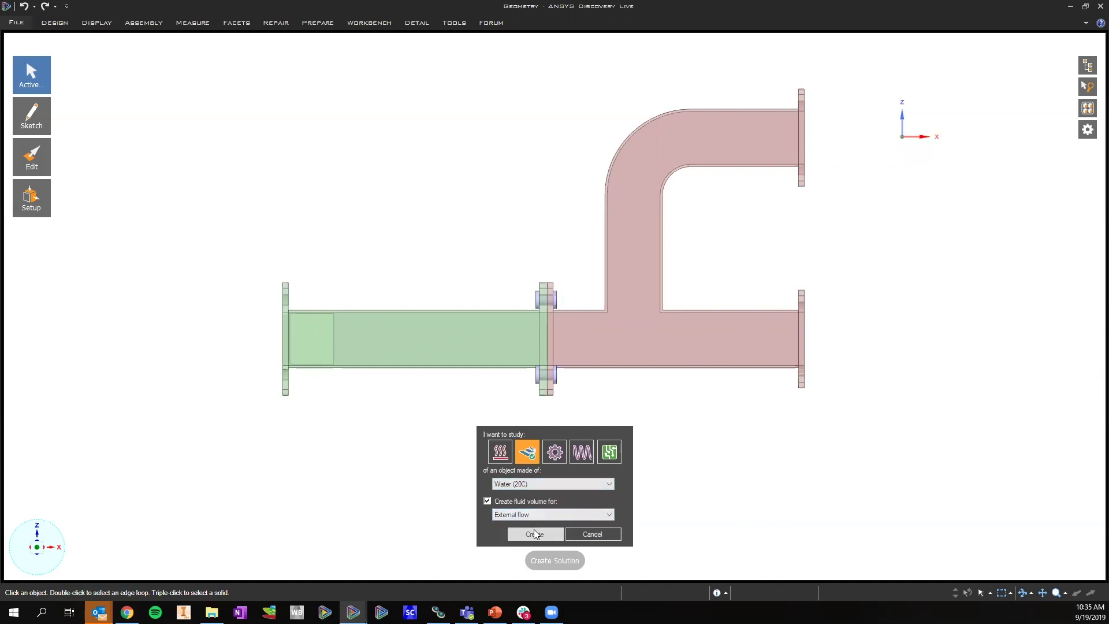
click(519, 514)
click(520, 526)
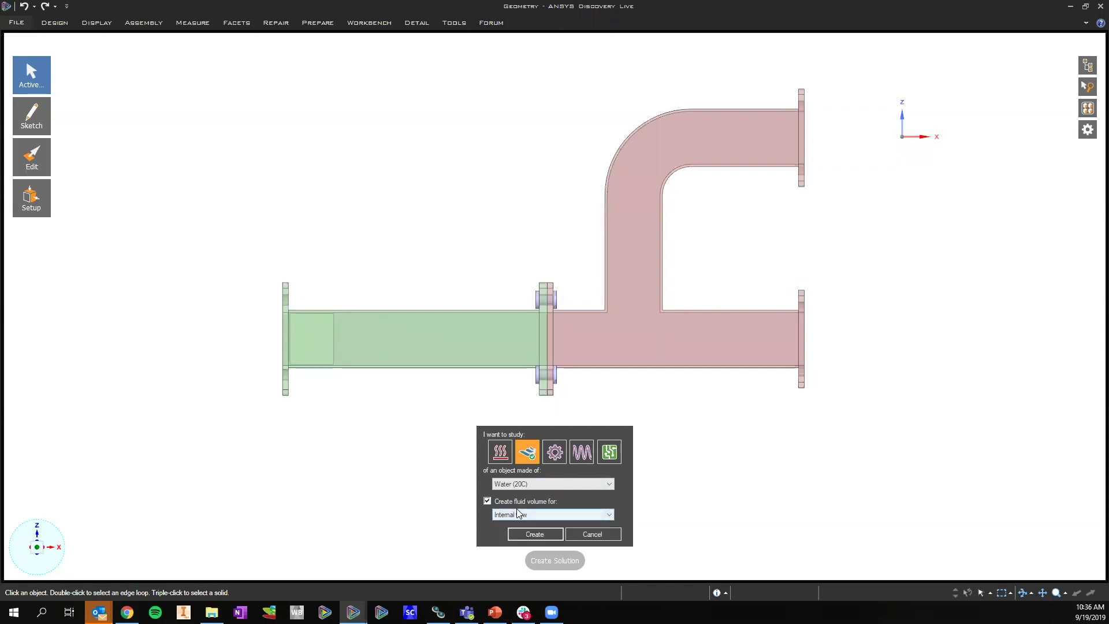
click(534, 534)
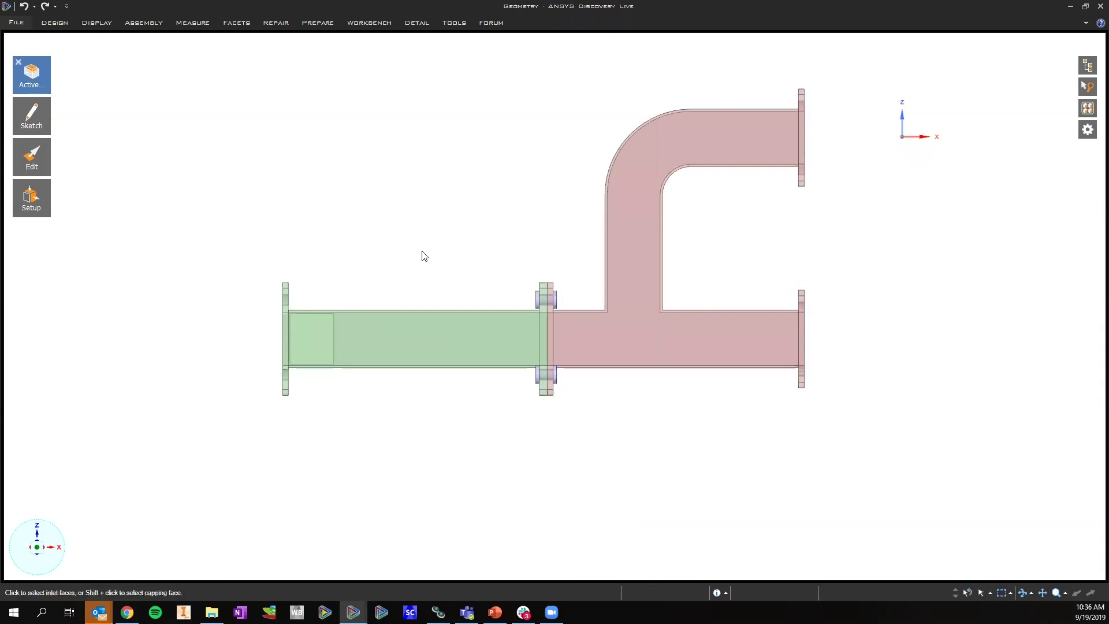
Define the single inlet flange face as the flow inlet and the two branch flange faces as flow exits
middle_drag(378, 194, 356, 288)
click(338, 324)
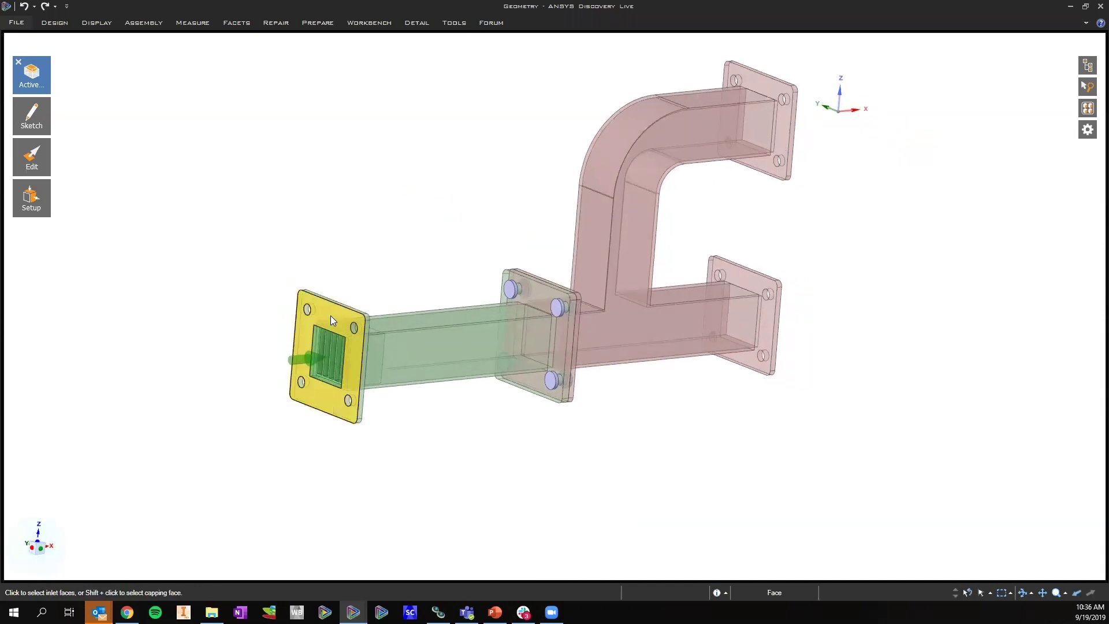
middle_drag(762, 243, 781, 261)
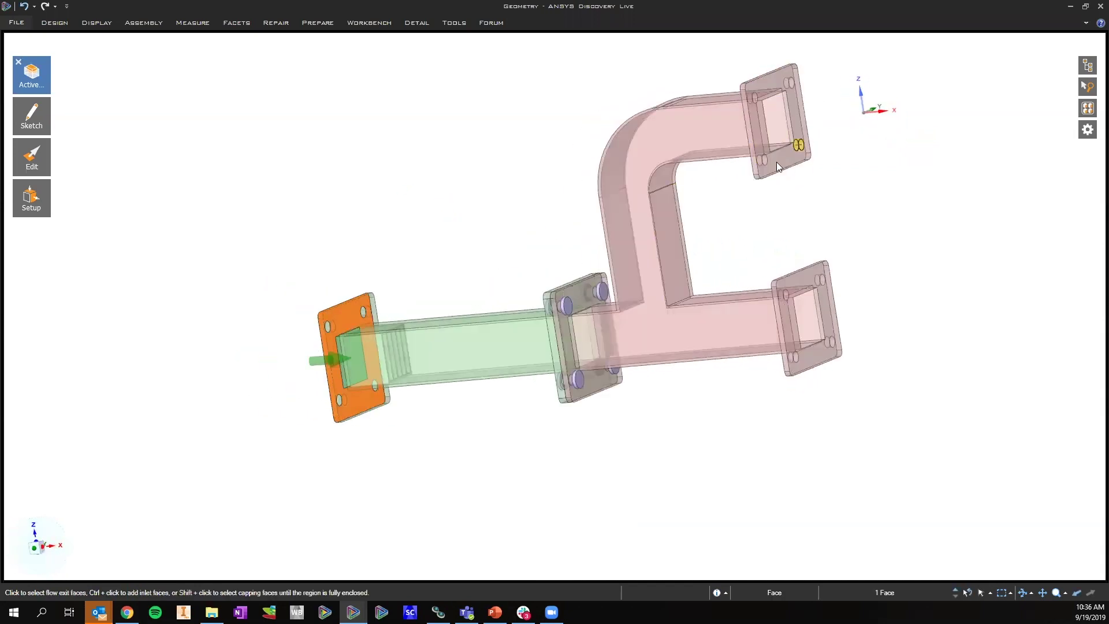
click(798, 144)
click(804, 288)
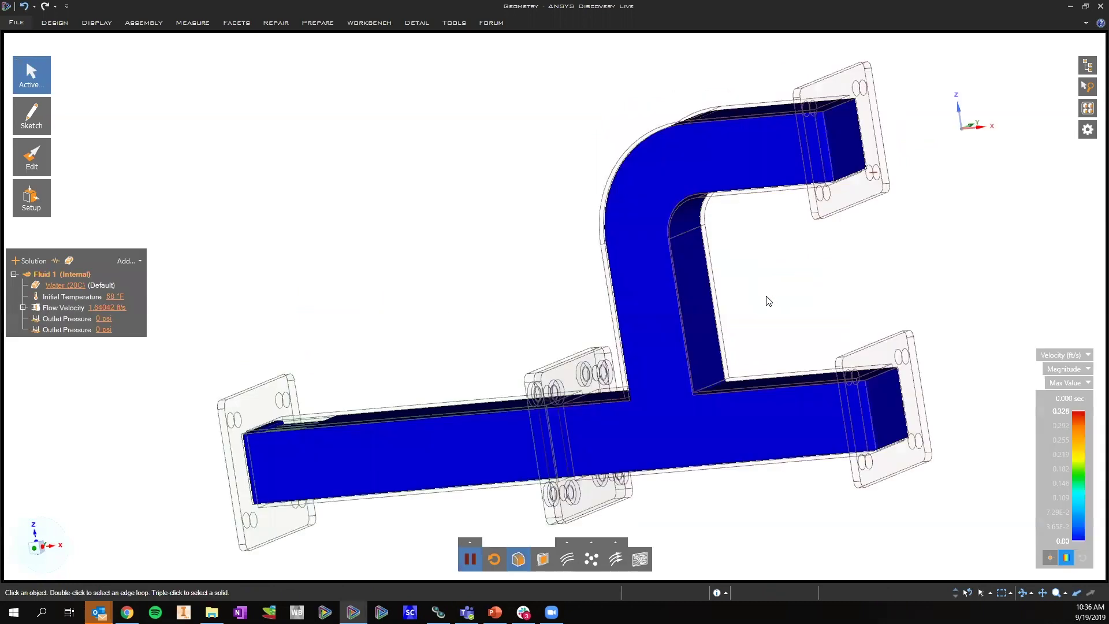
Set the duct's inlet flow velocity to 3 ft/s while viewing the velocity results from the front
scroll(607, 280, down, 3)
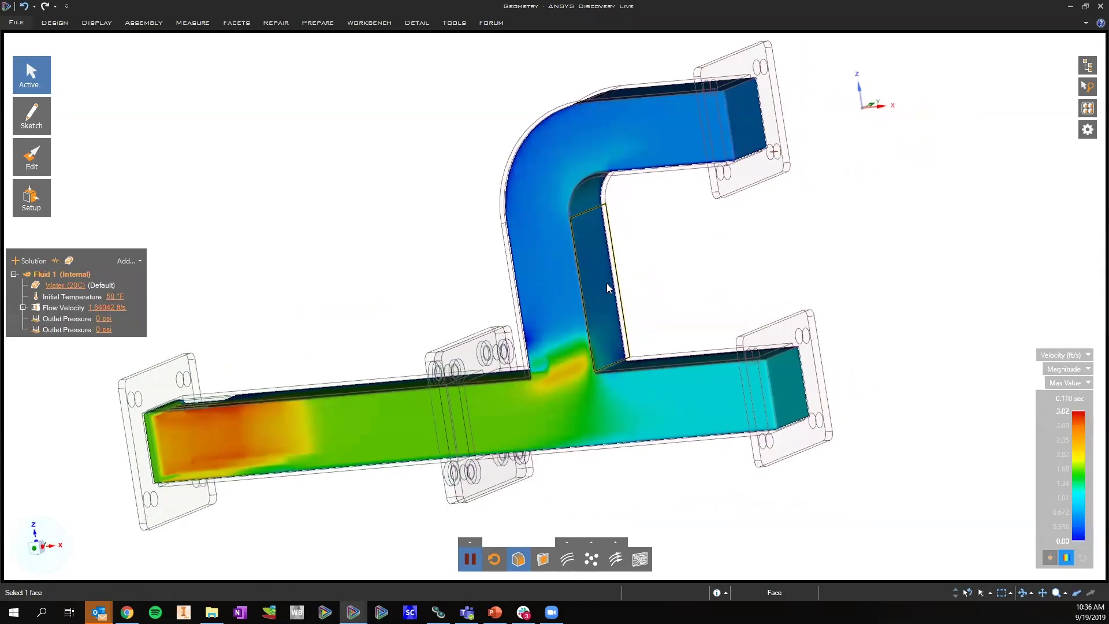
scroll(608, 292, up, 1)
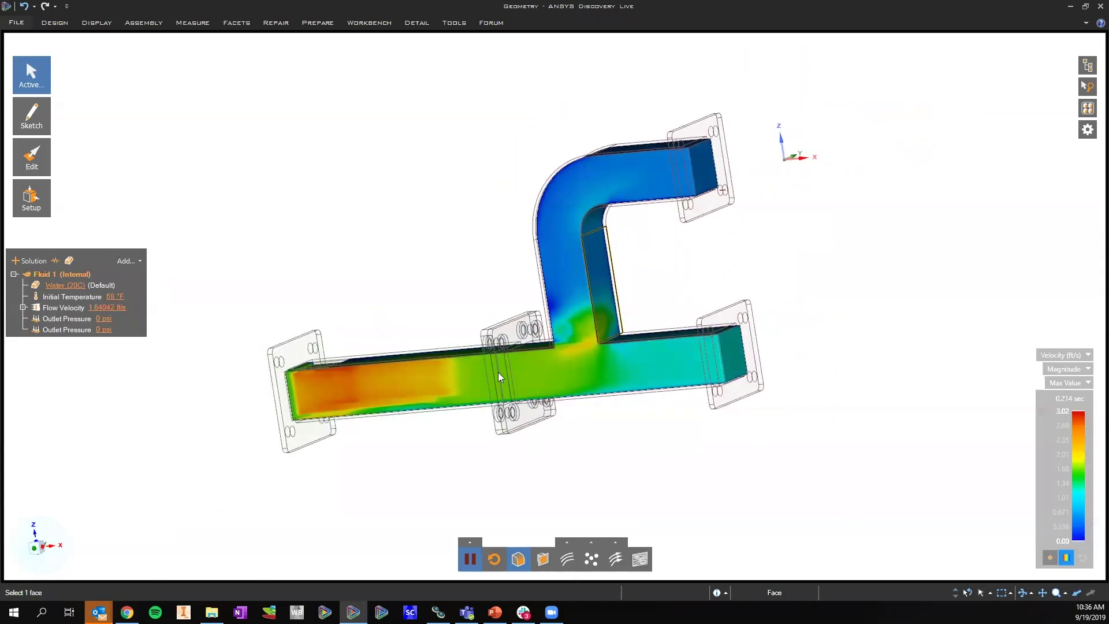
click(37, 551)
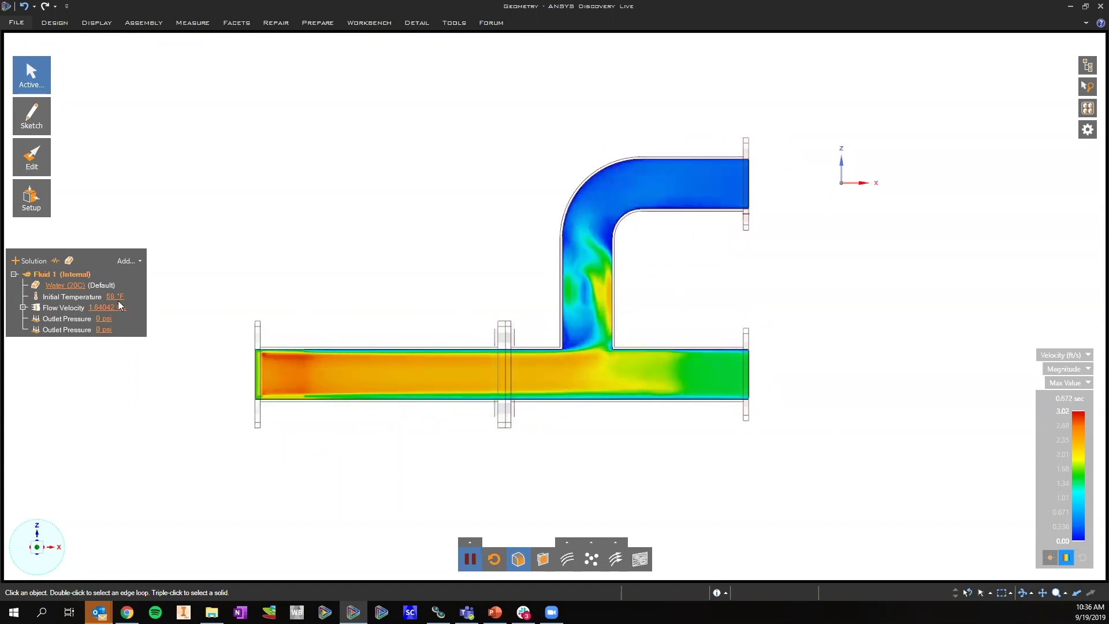
click(100, 309)
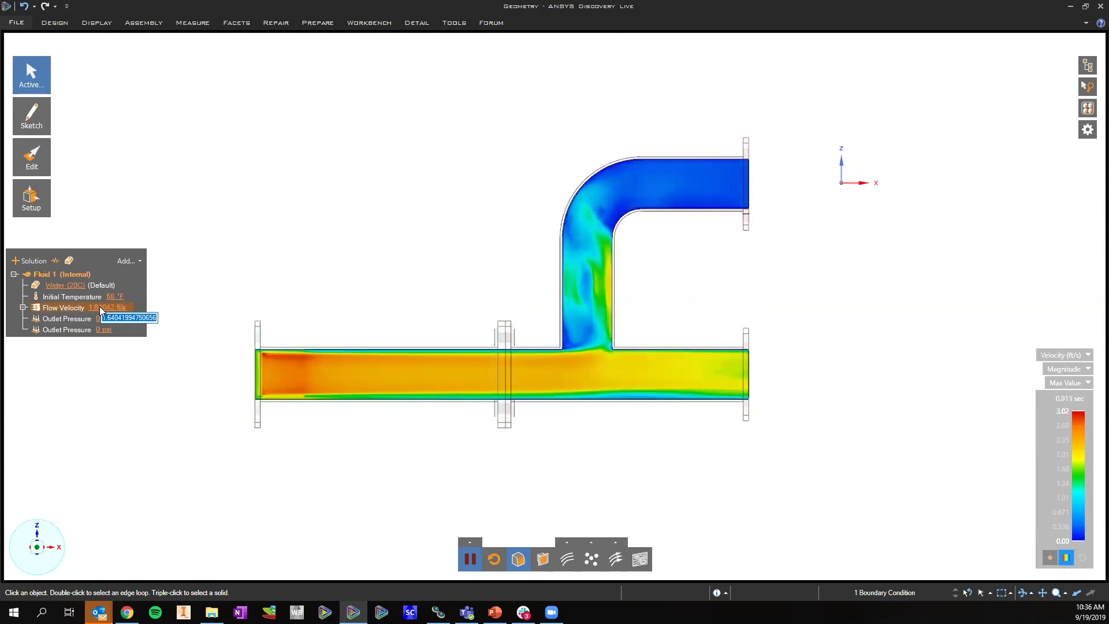
text(3)
key(Return)
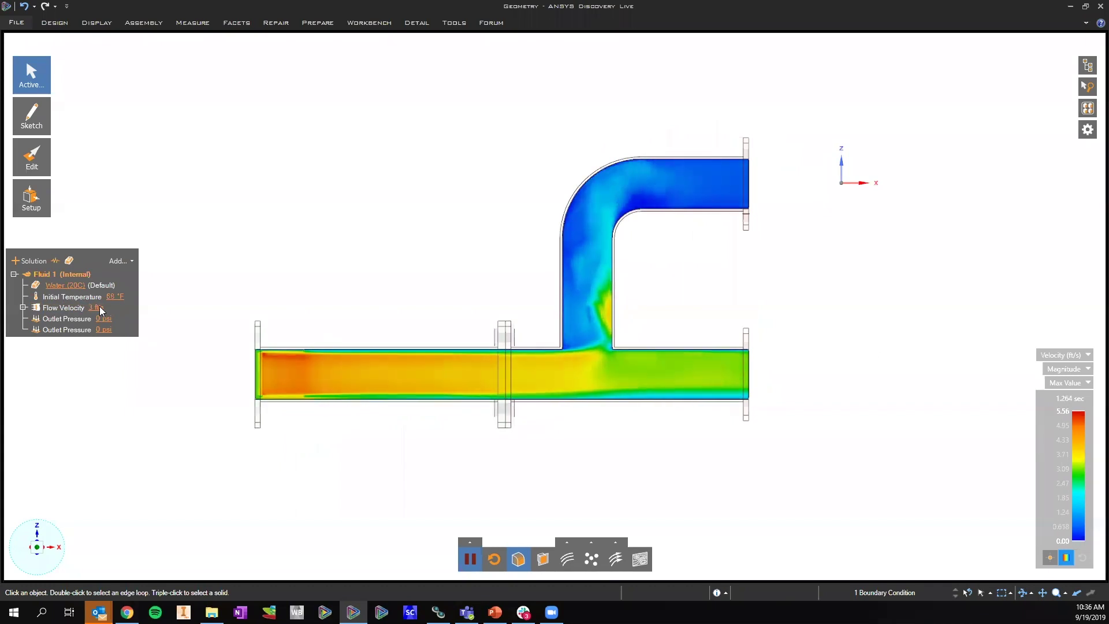
Look over the boundary condition types available for the duct's inlet flow velocity
right_click(218, 270)
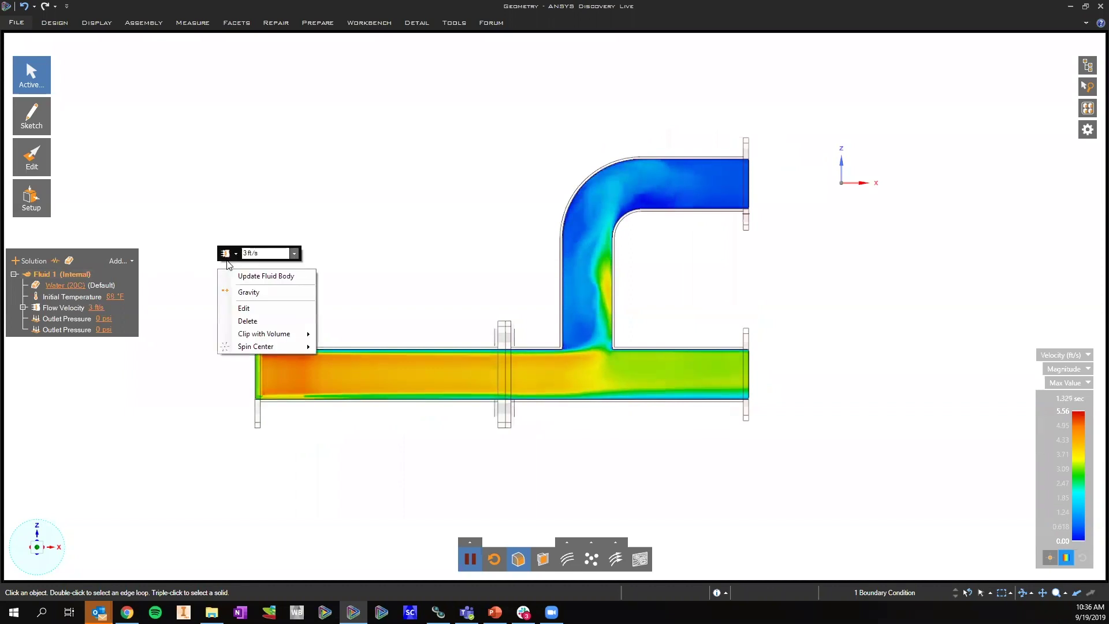
click(226, 254)
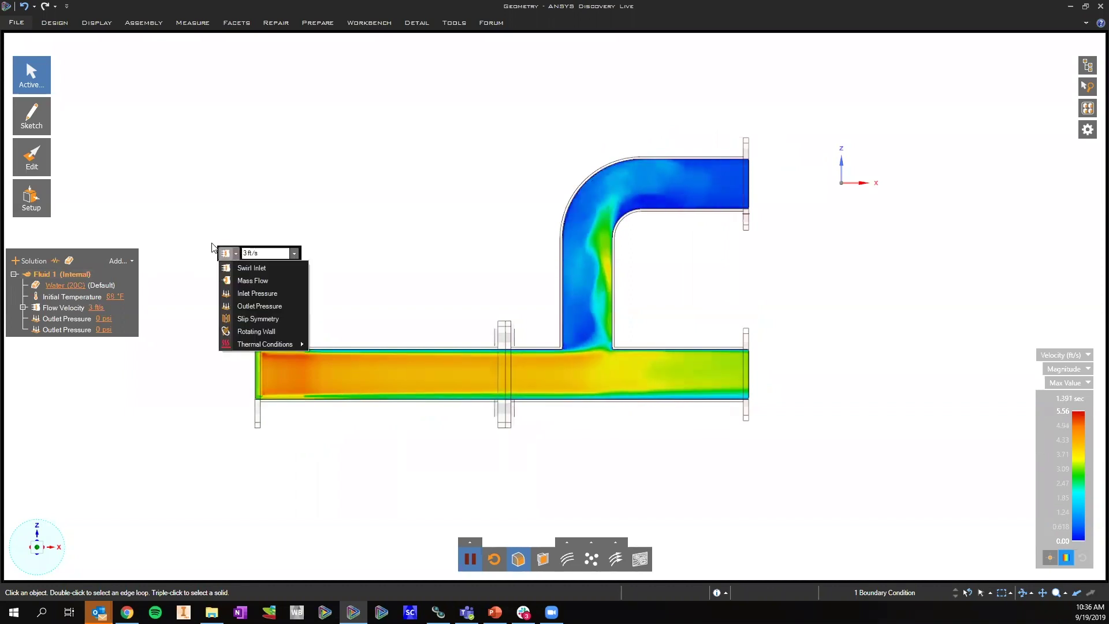
click(173, 257)
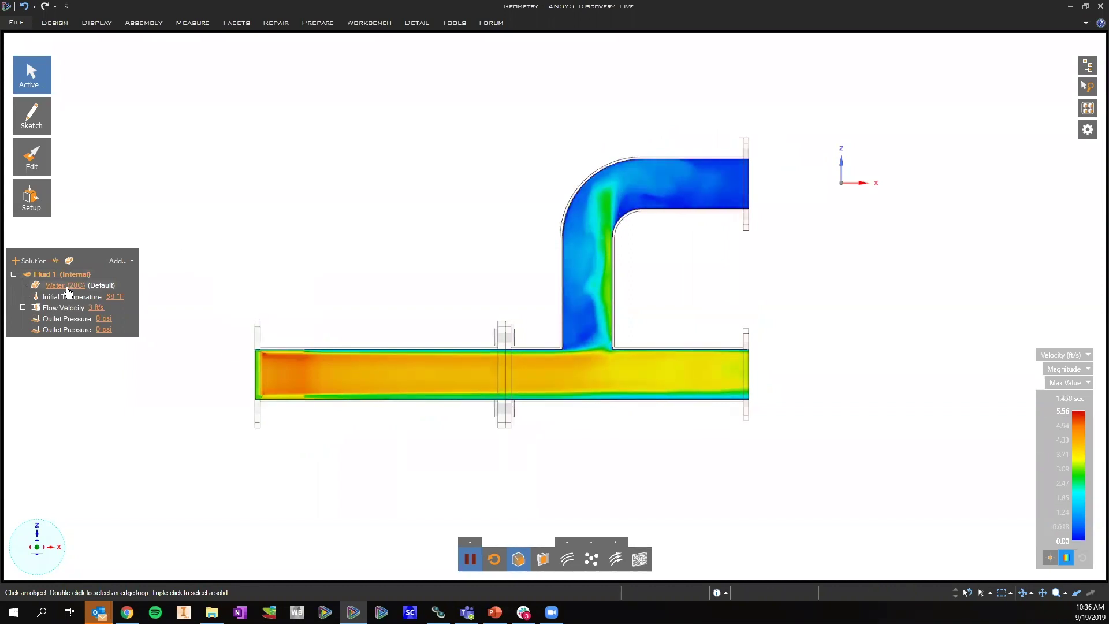
Add gravity with its X, Y and Z components shown to the Fluid 1 solution, and change its fluid to Engine Oil
right_click(64, 276)
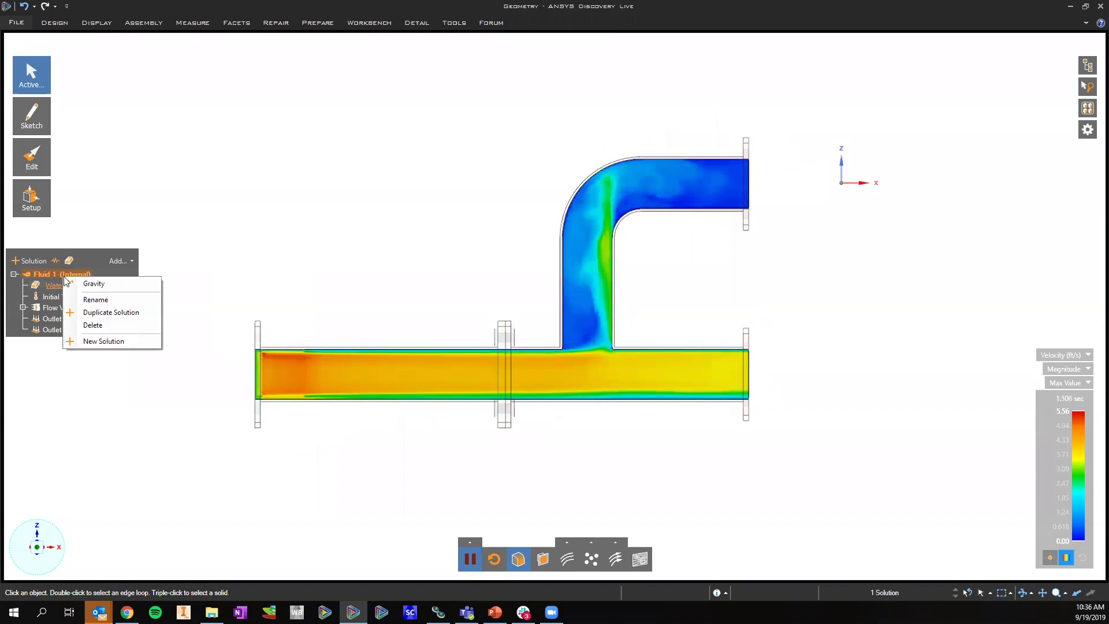
click(93, 284)
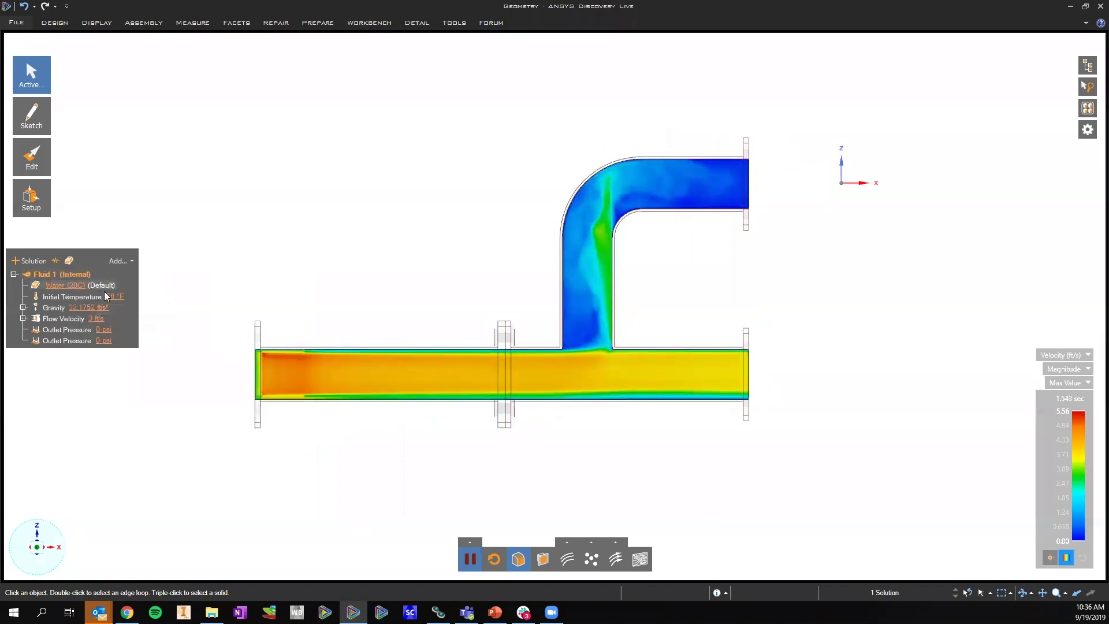
click(23, 307)
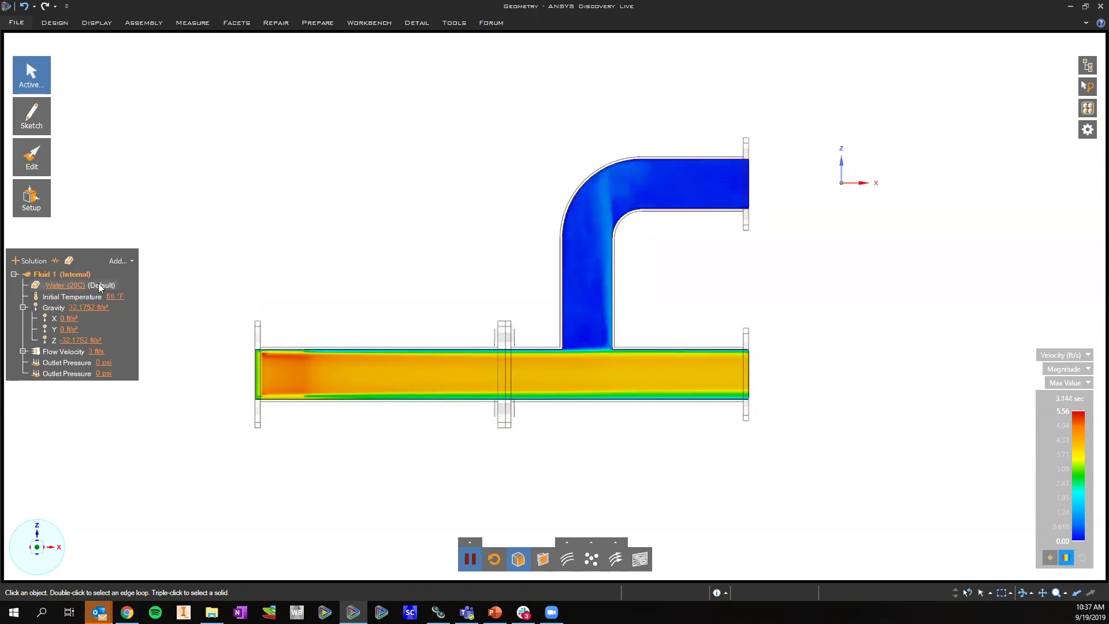
click(83, 287)
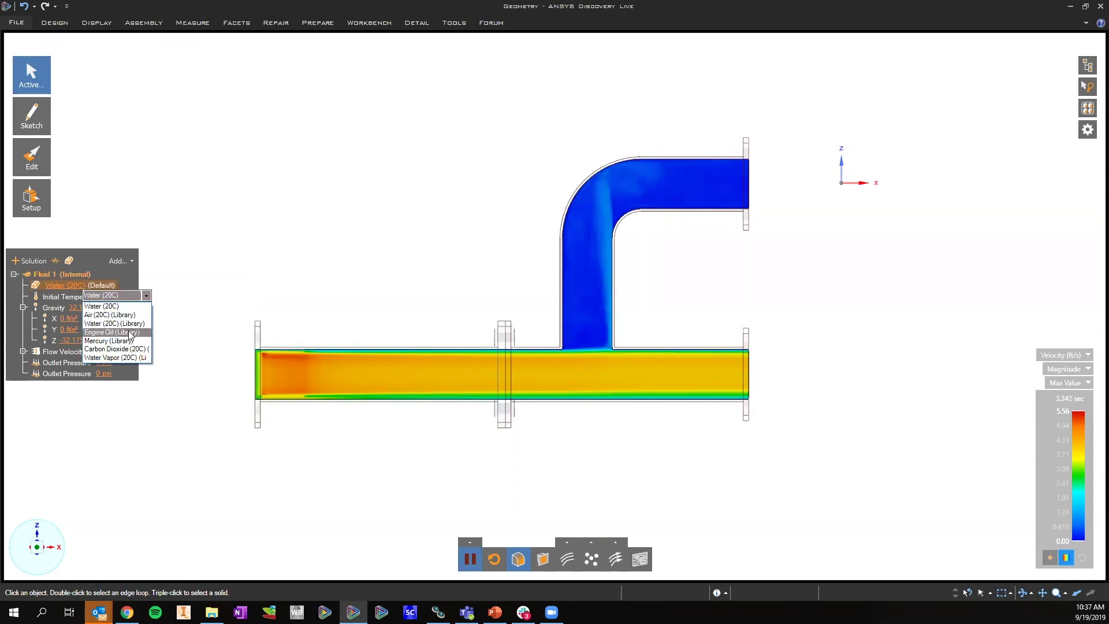
click(131, 333)
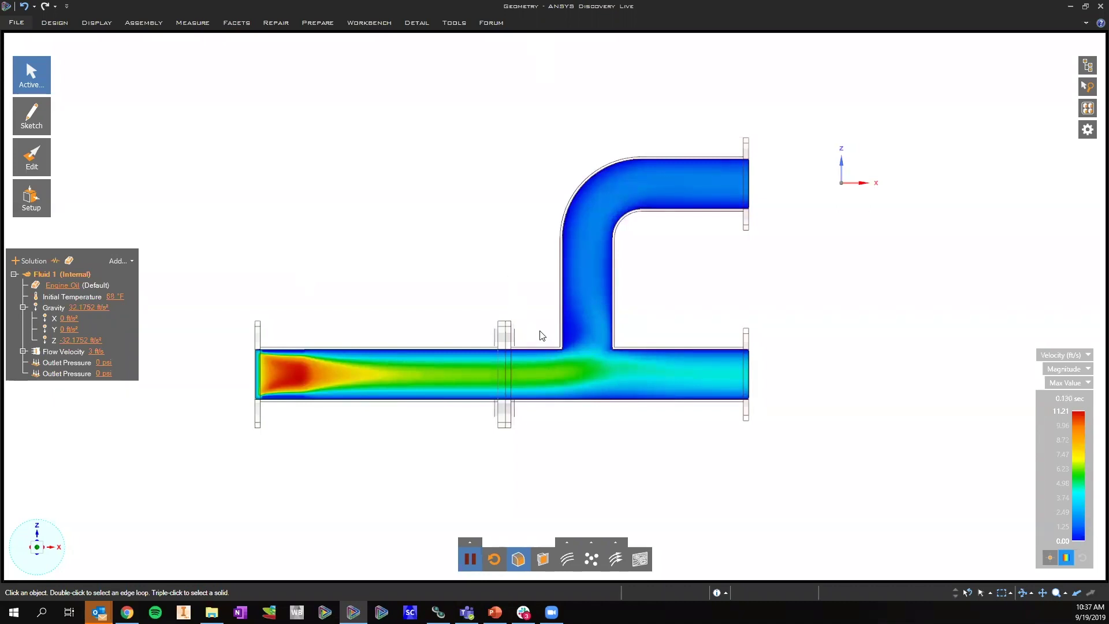
Round the outer and inner edges at the inlet-side corner of the branch junction with a 1.5 in radius
drag(541, 328, 576, 366)
mouse_move(31, 155)
click(71, 157)
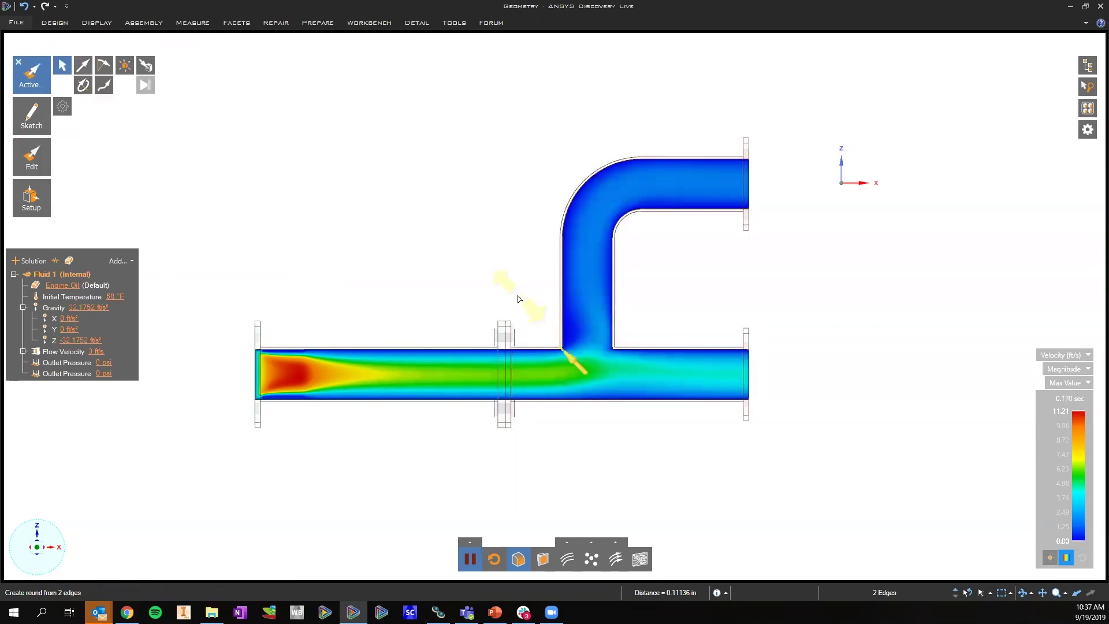
drag(519, 299, 438, 232)
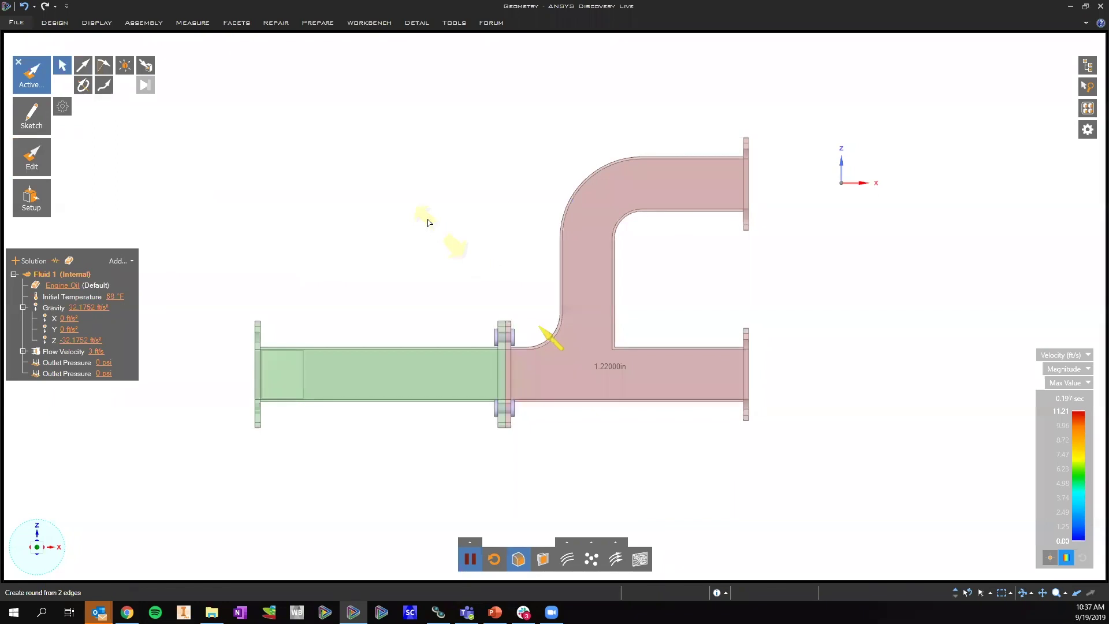
key(space)
text(1.5)
key(Return)
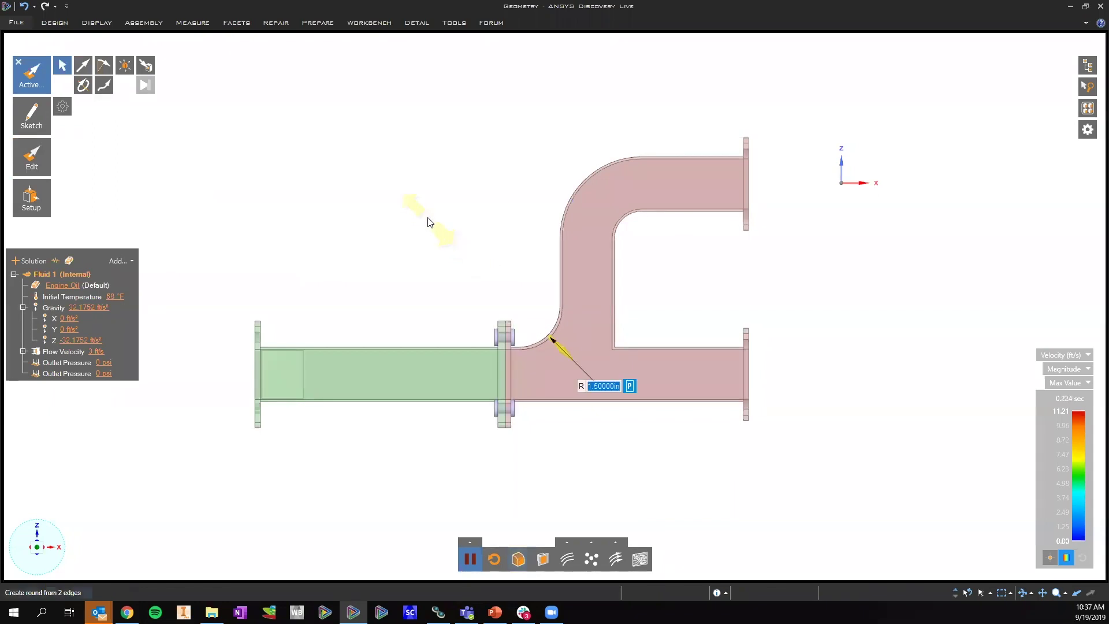
click(465, 217)
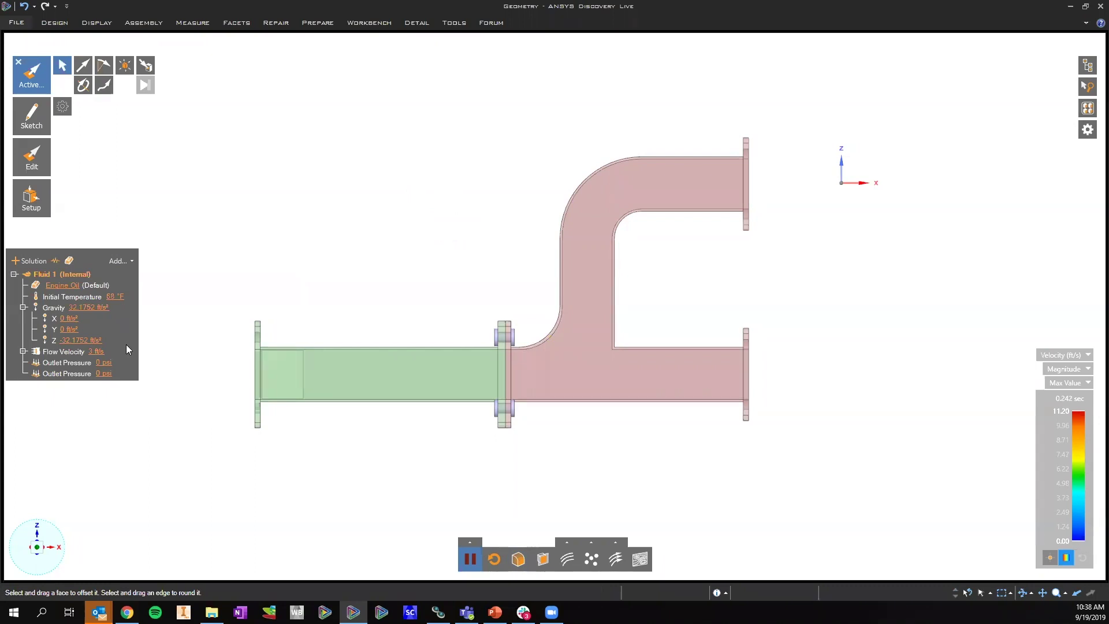
Examine the model's component structure and toggle the Volume component's visibility, leaving it hidden
click(1088, 65)
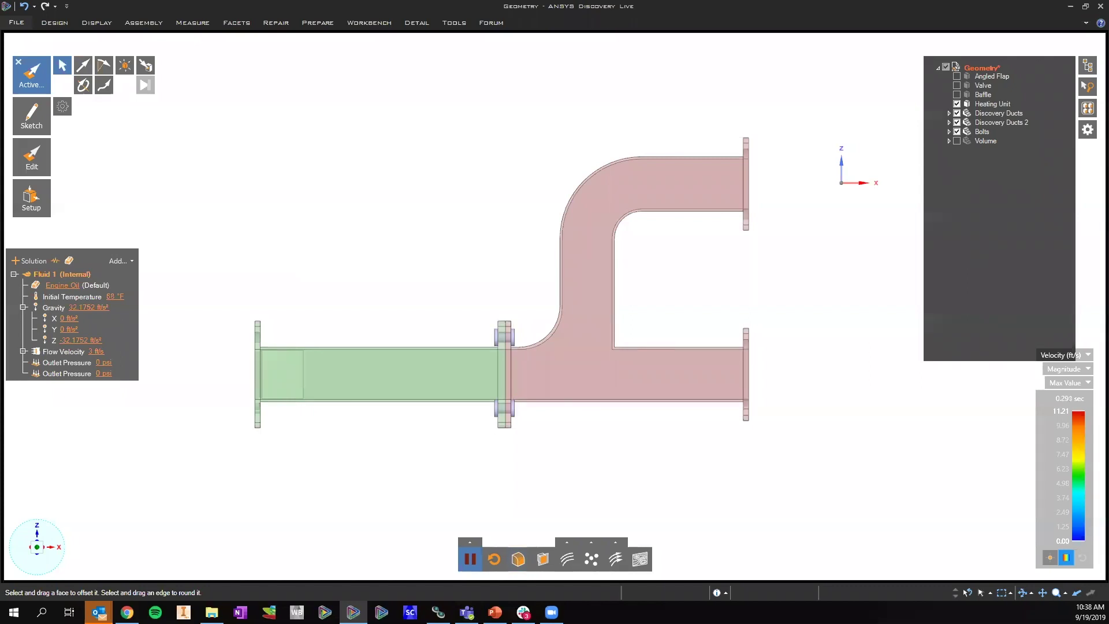
click(701, 75)
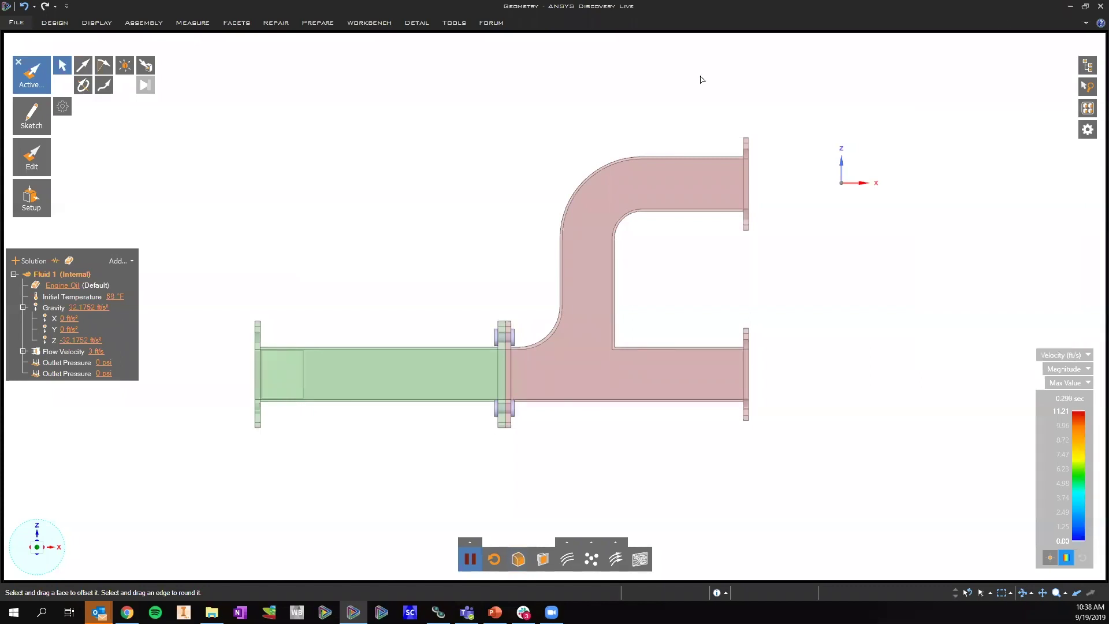
click(1089, 68)
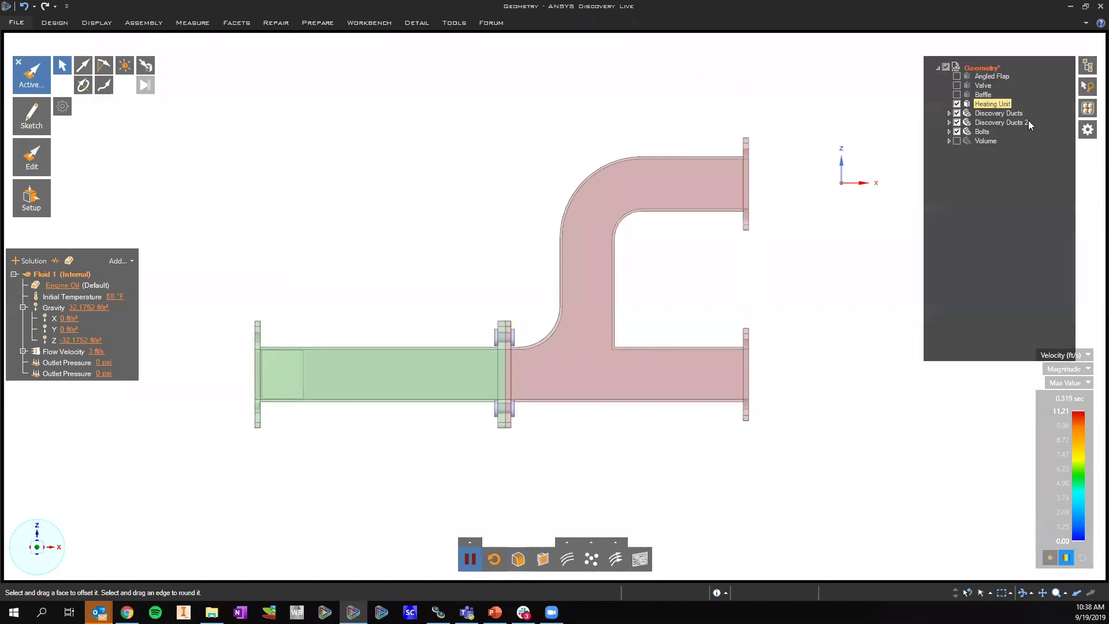
click(956, 141)
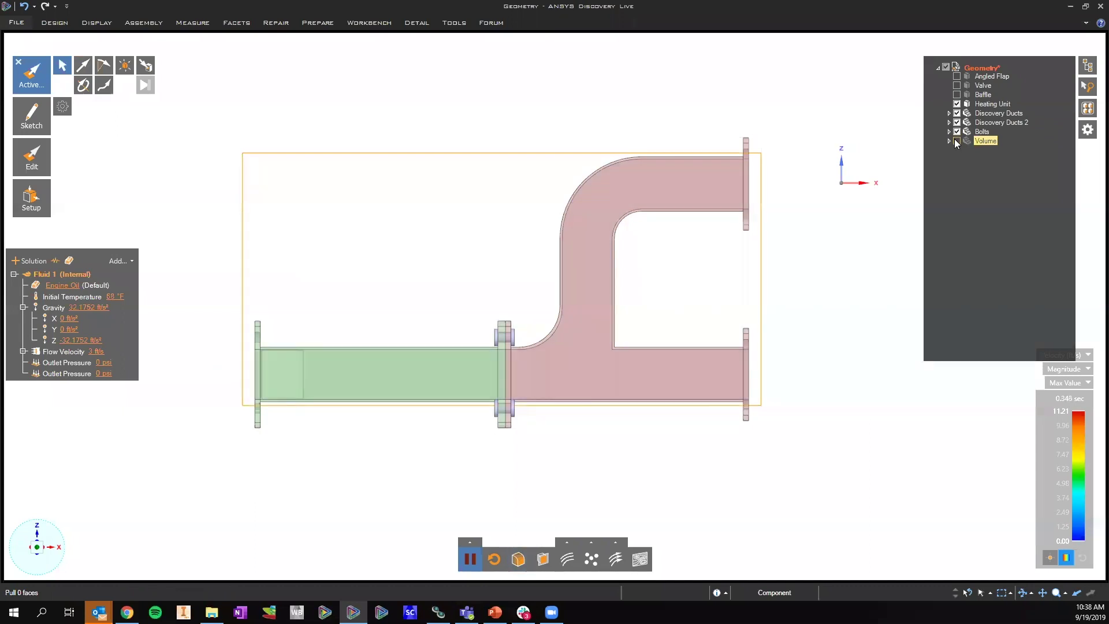
click(957, 141)
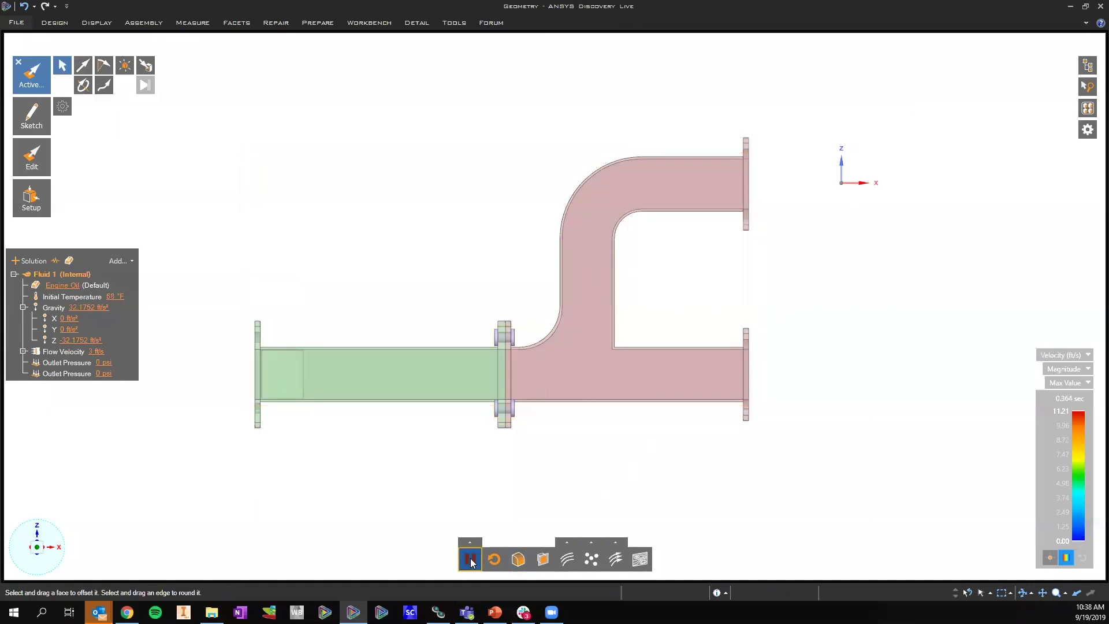
Undo the corner round, Engine Oil and gravity changes, restart the simulation and pause it
click(495, 564)
key(ctrl+z)
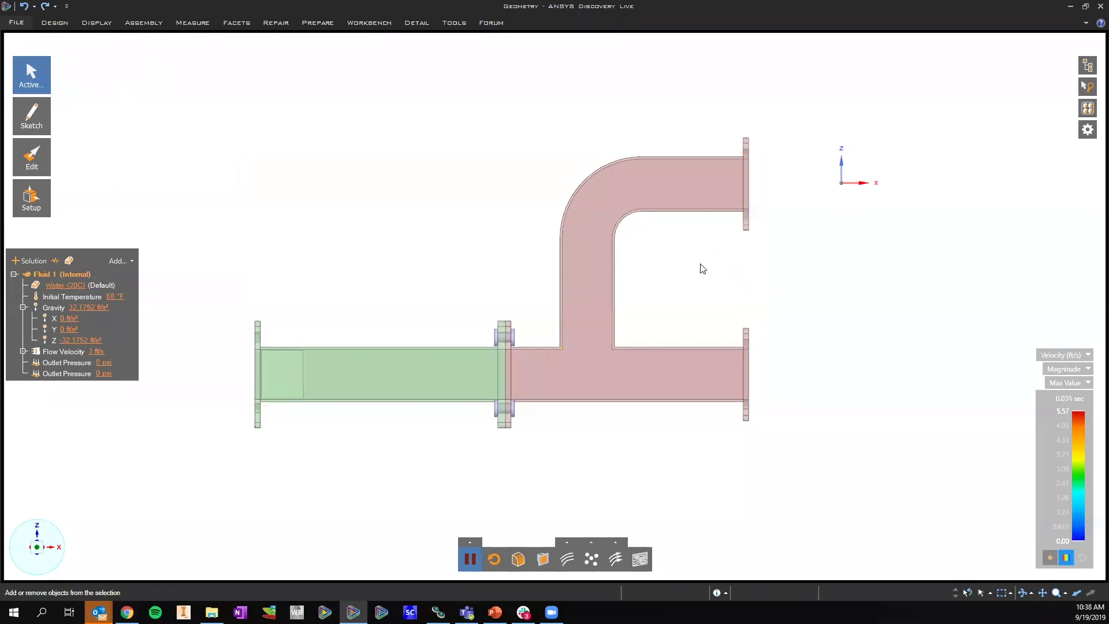
key(ctrl+z)
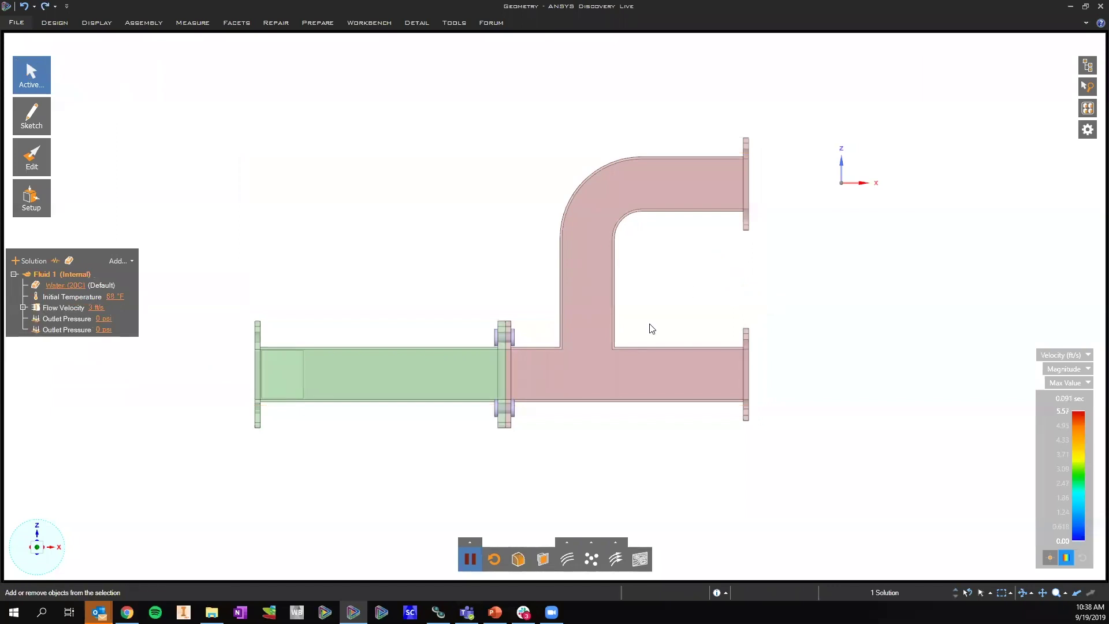
click(494, 558)
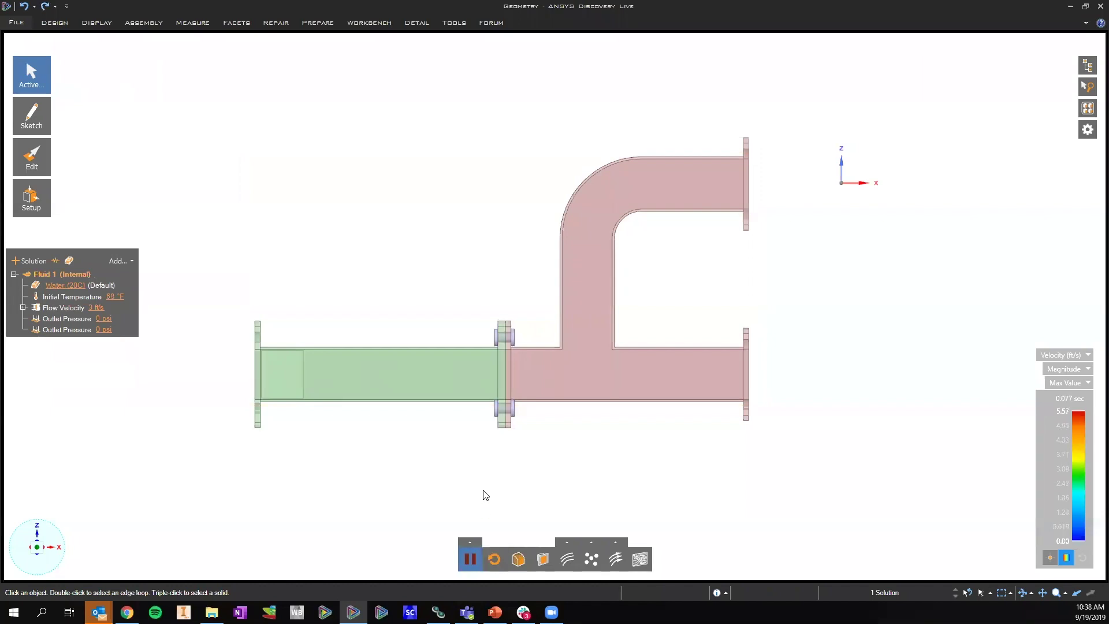
click(470, 558)
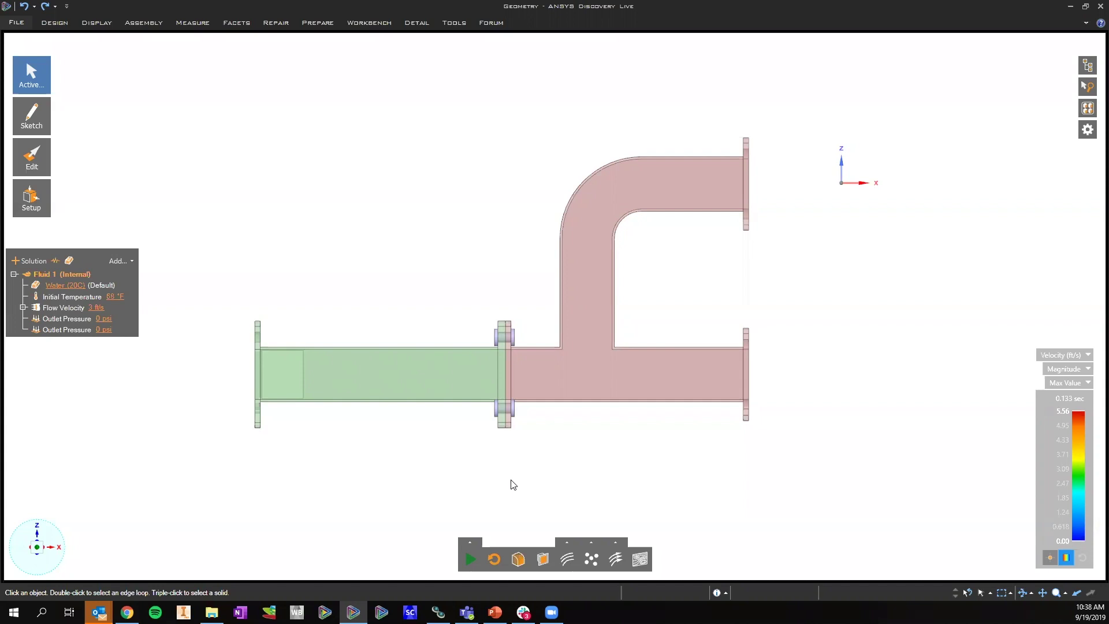
Reopen the recent HVAC_Duct.scdoc document without saving the changes to the current geometry
click(1085, 70)
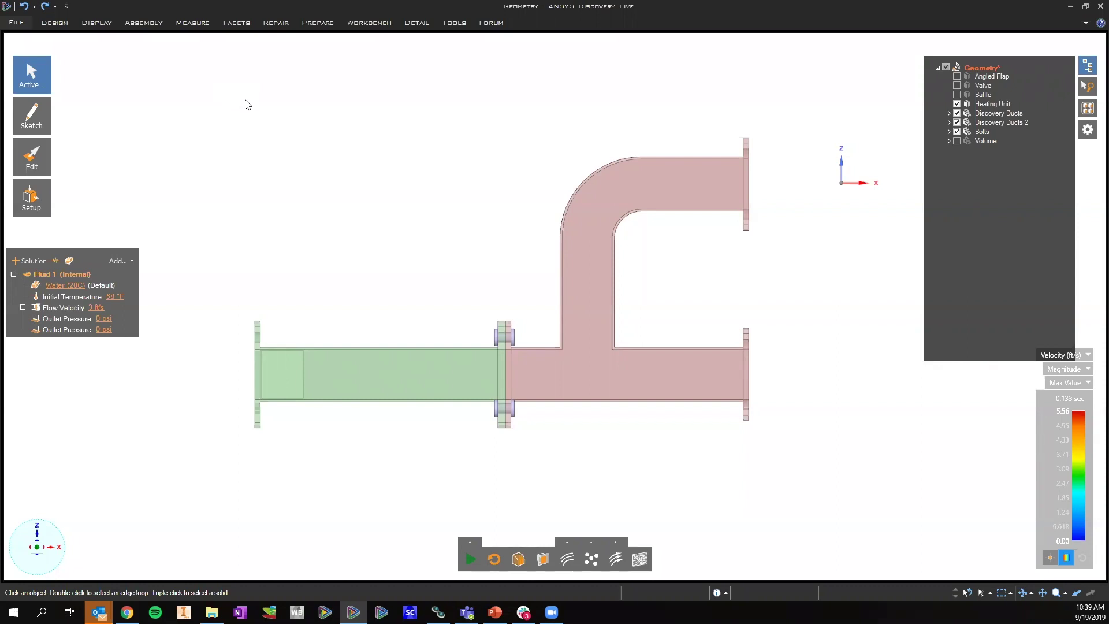
click(17, 23)
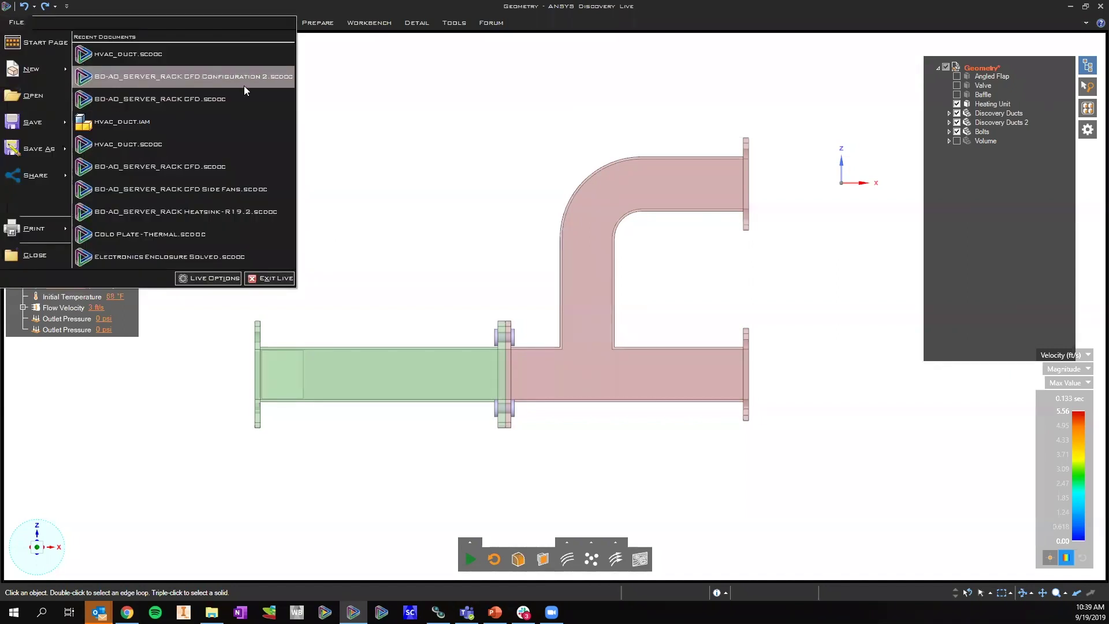
click(231, 60)
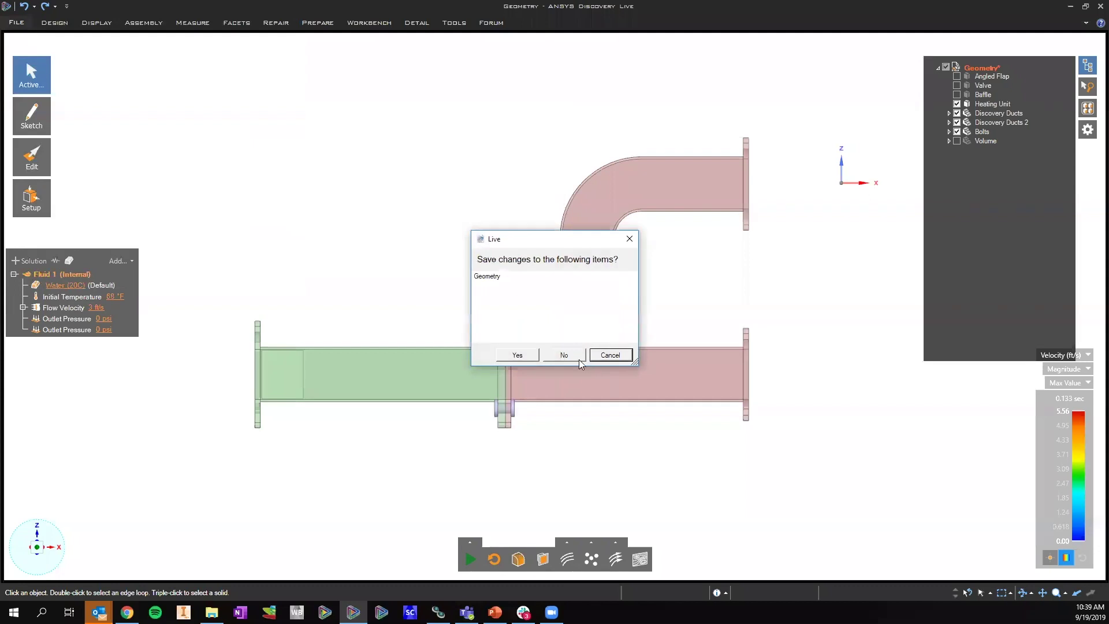
click(569, 354)
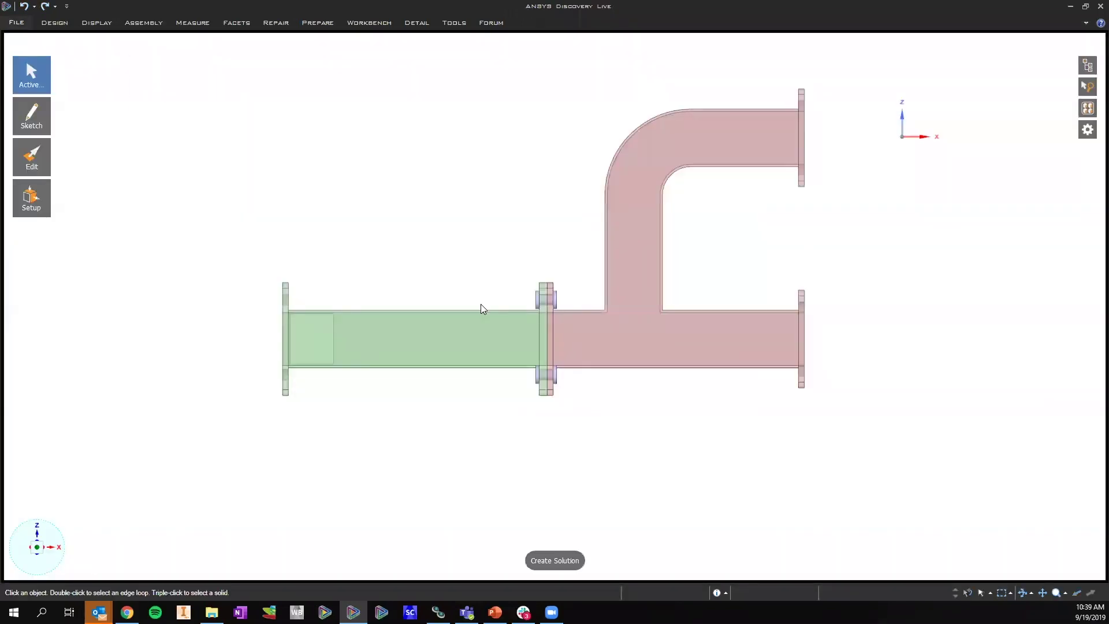
Create a fluid flow solution for the duct with Engine Oil and a fluid volume for internal flow
click(546, 564)
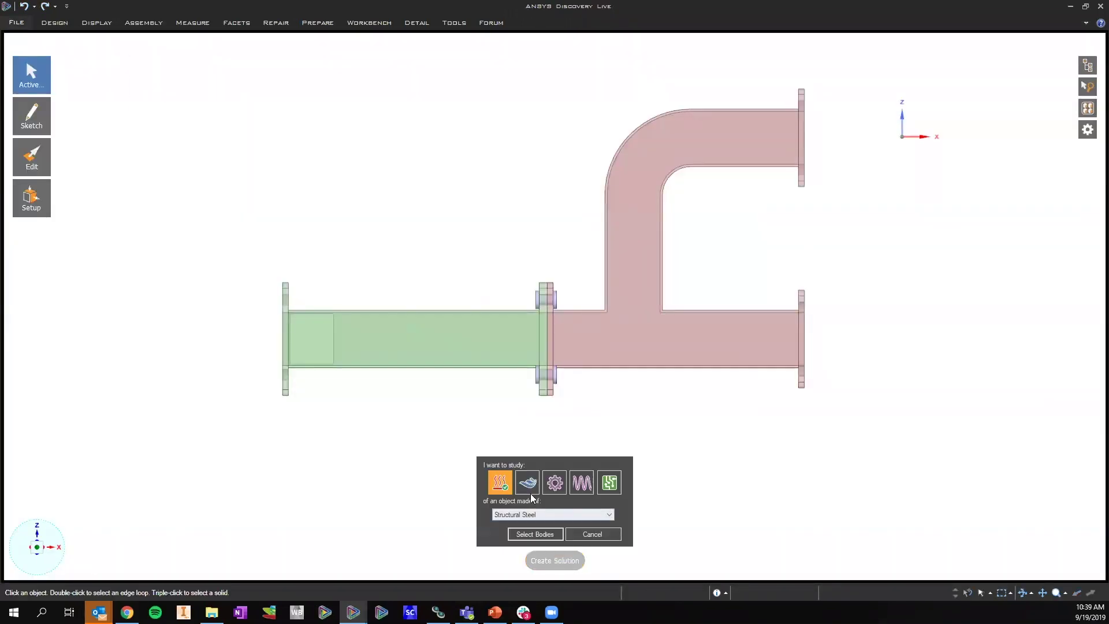
click(527, 452)
click(531, 514)
click(532, 527)
click(534, 534)
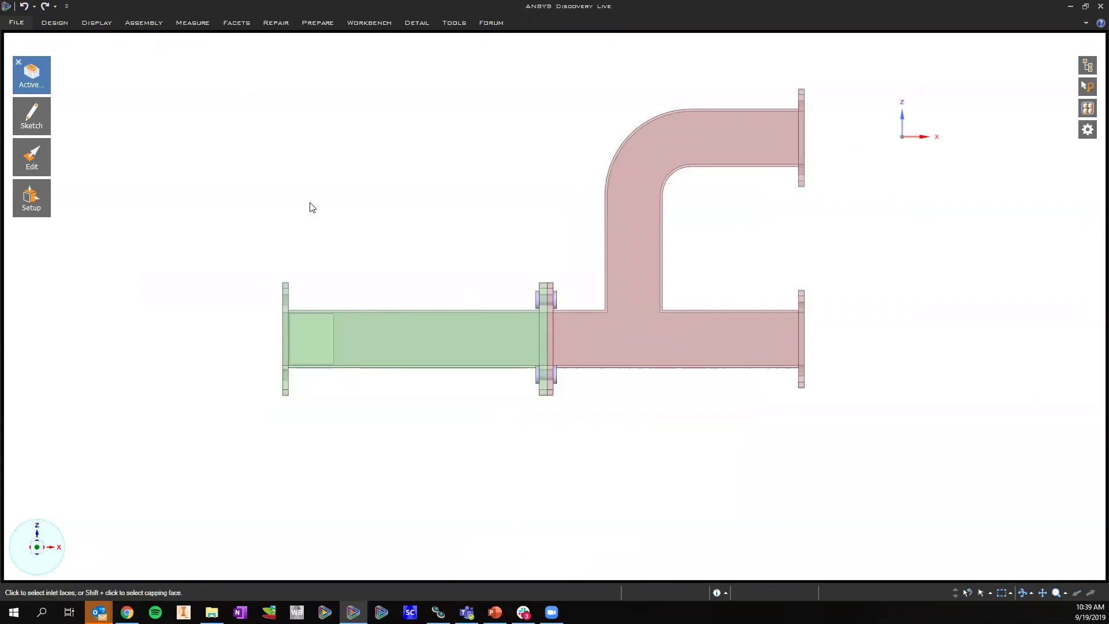
Define the single inlet flange face as the inlet and both branch flange faces as exits, viewing the results from the front
click(308, 313)
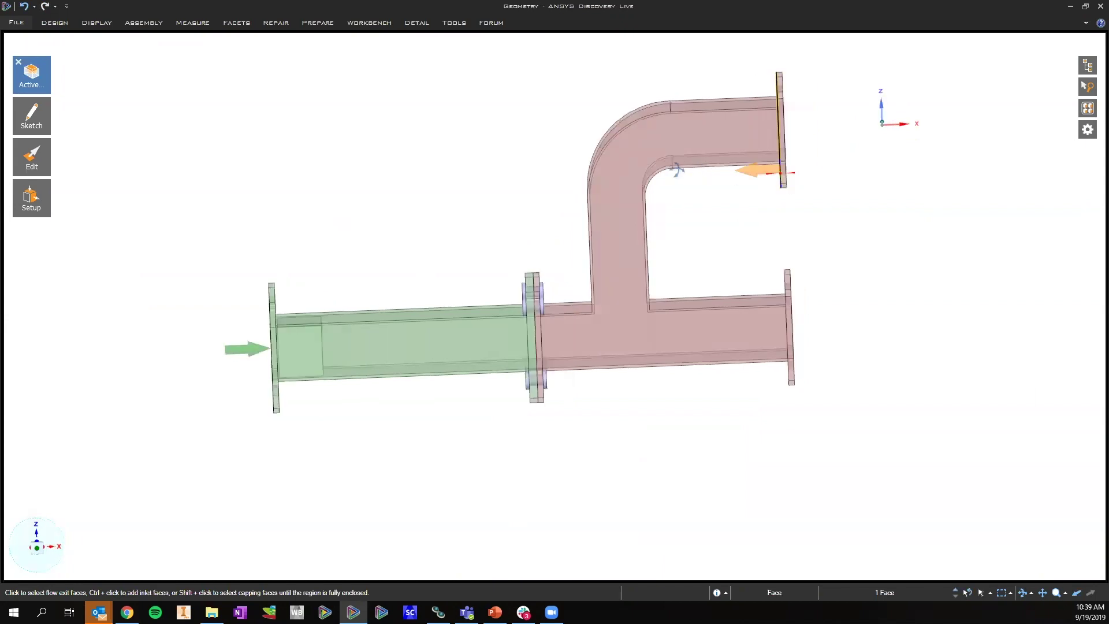
click(780, 96)
click(795, 291)
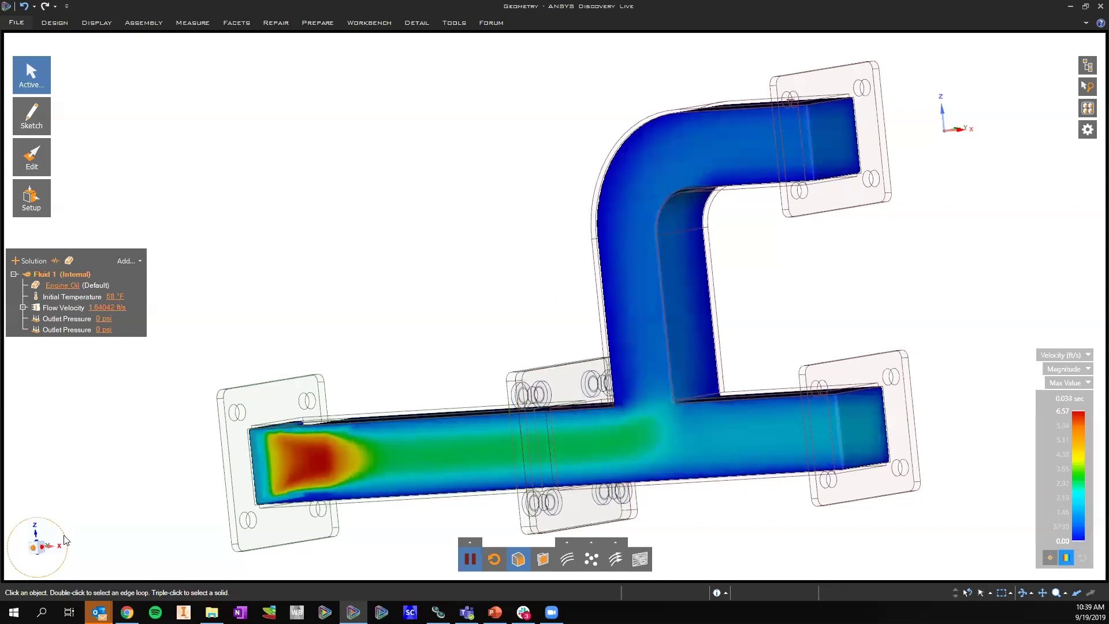
click(34, 546)
Show the Angled Flap body at the duct's branch junction, keeping the Valve hidden
click(1088, 87)
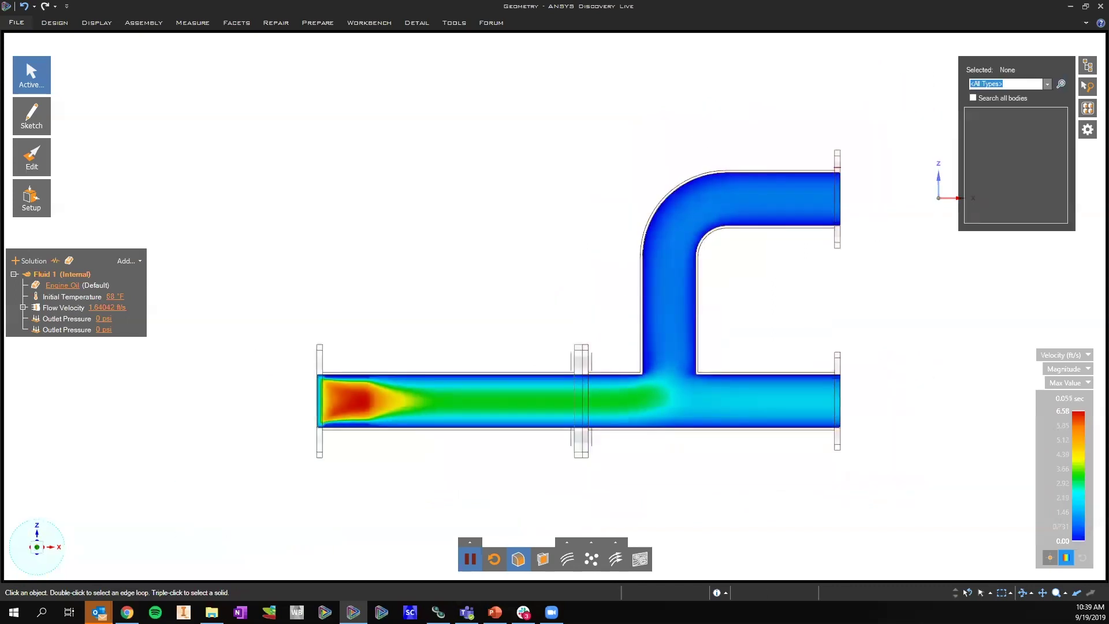
click(1088, 65)
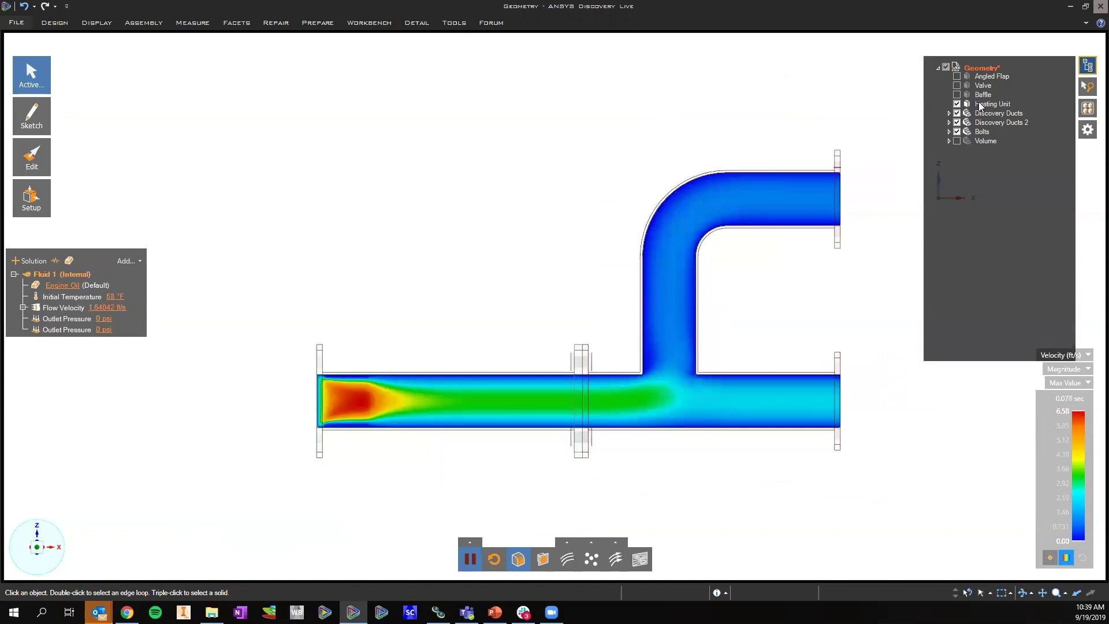
click(957, 86)
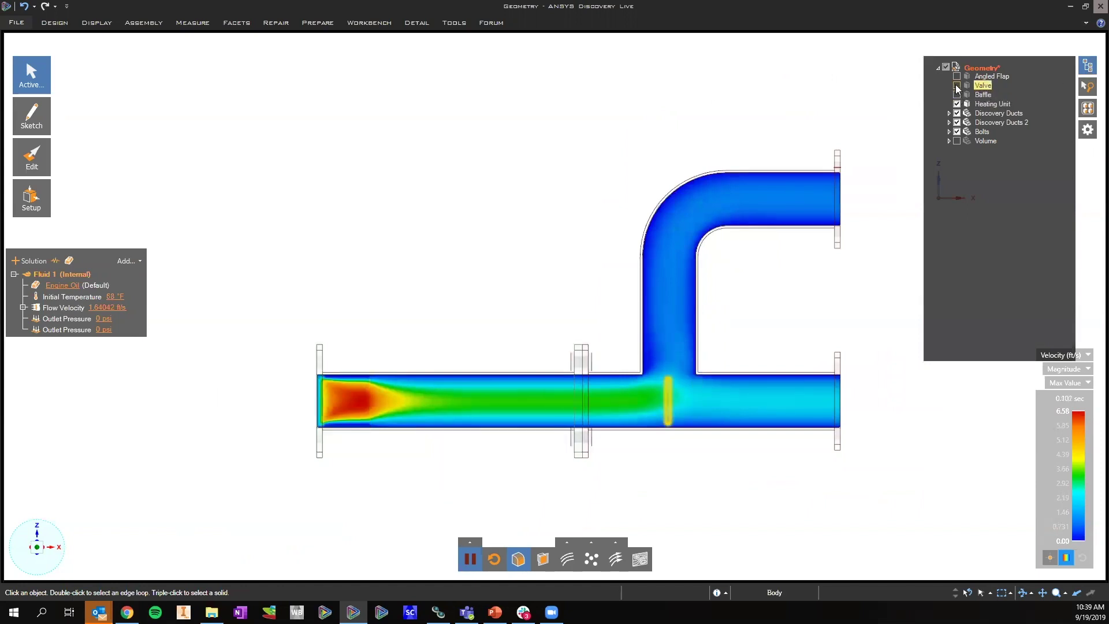
click(956, 77)
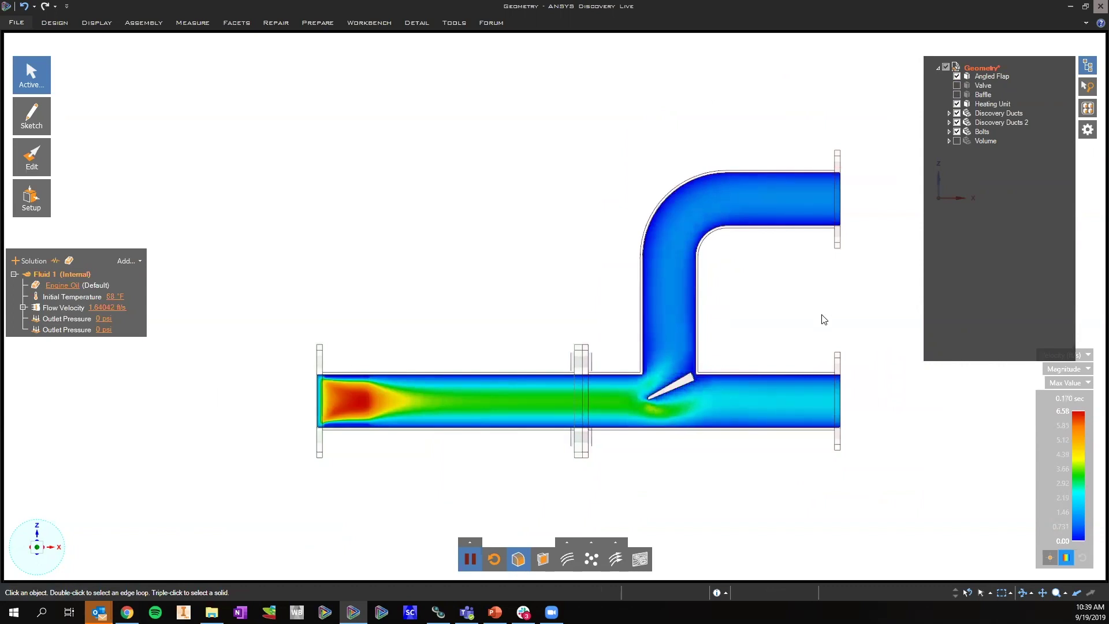
Change the fluid of the internal duct flow solution to Water (20C) from the library
scroll(859, 374, up, 1)
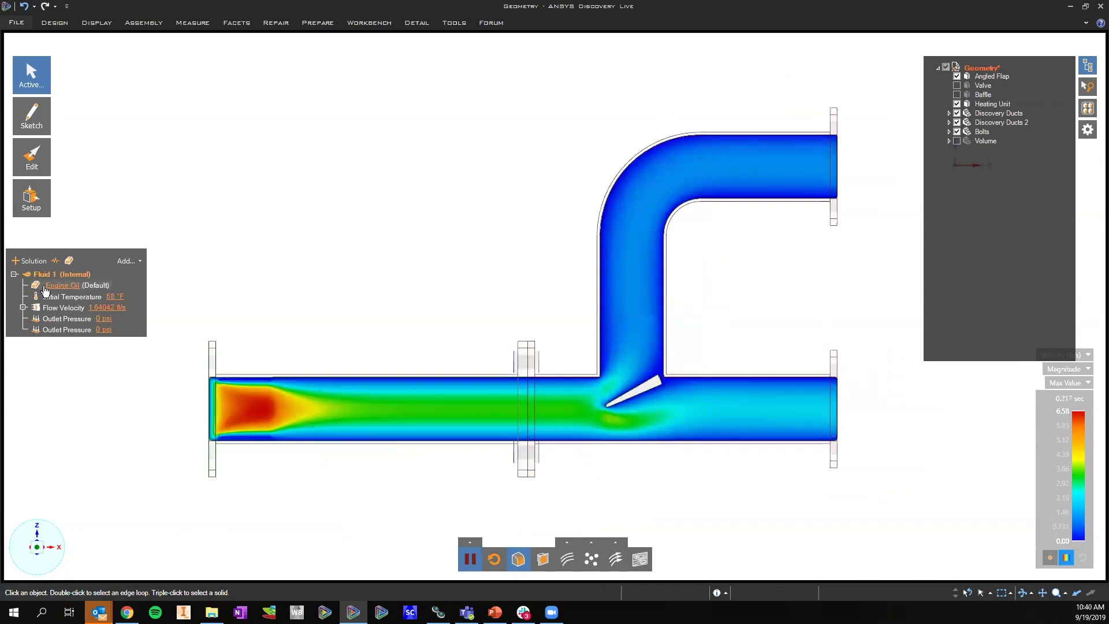
click(62, 285)
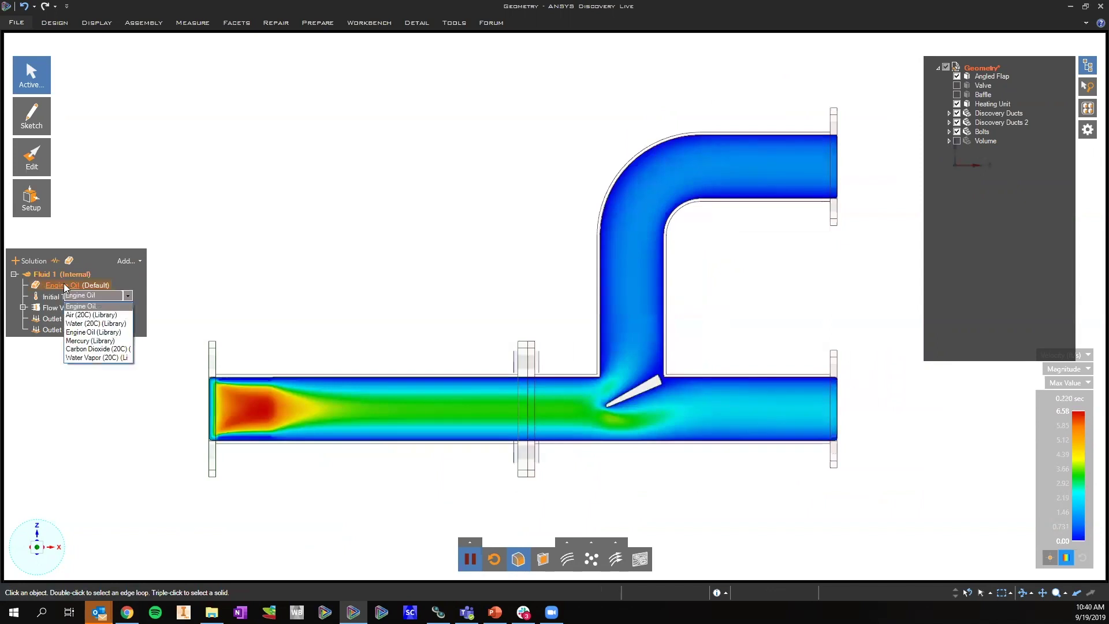
click(94, 323)
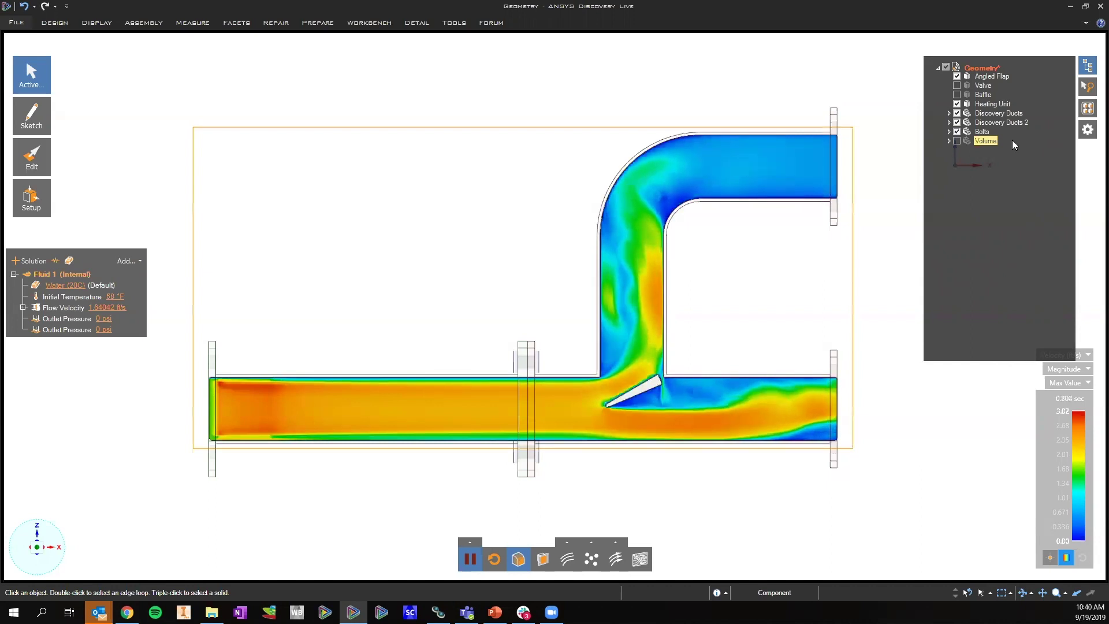
Swap the Angled Flap for the Valve at the duct's branch junction and rotate the Valve about 0.7 rad clockwise
click(957, 77)
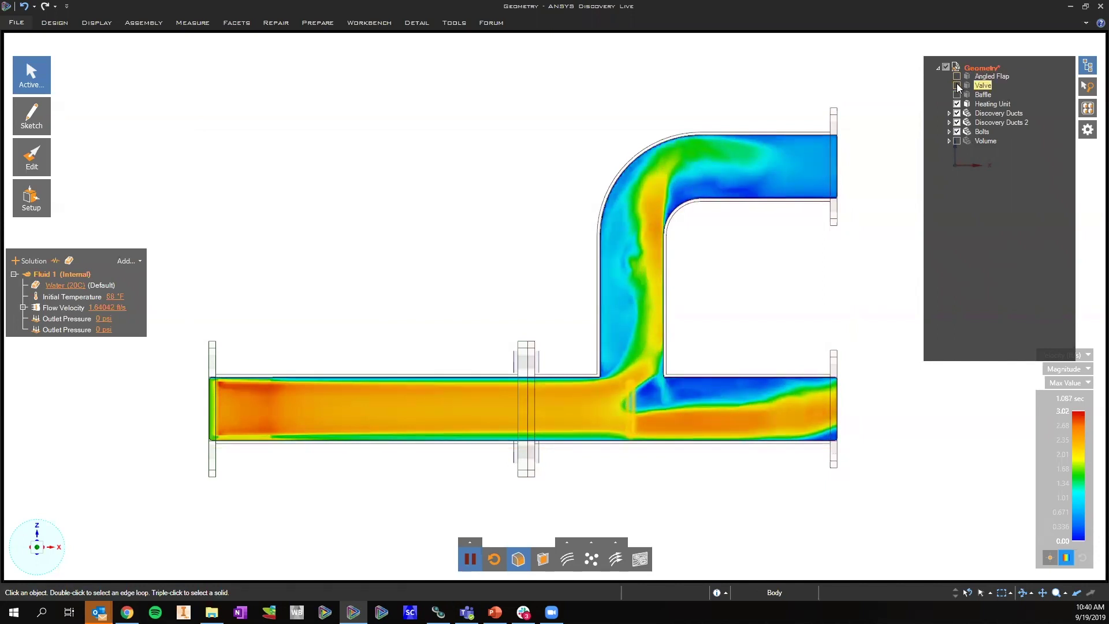
click(957, 85)
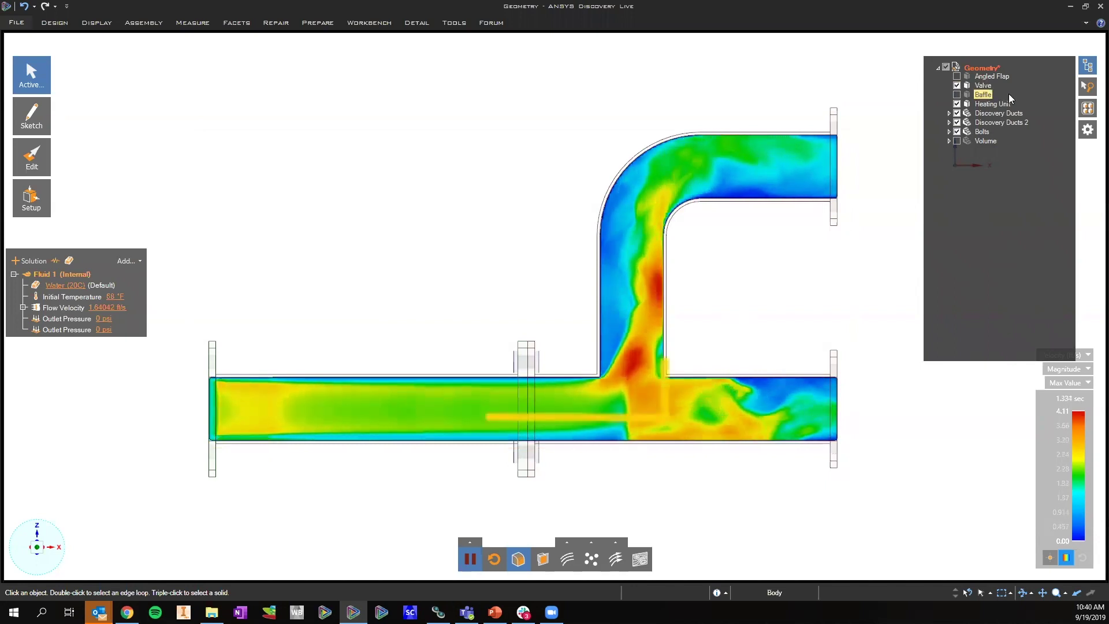
click(984, 86)
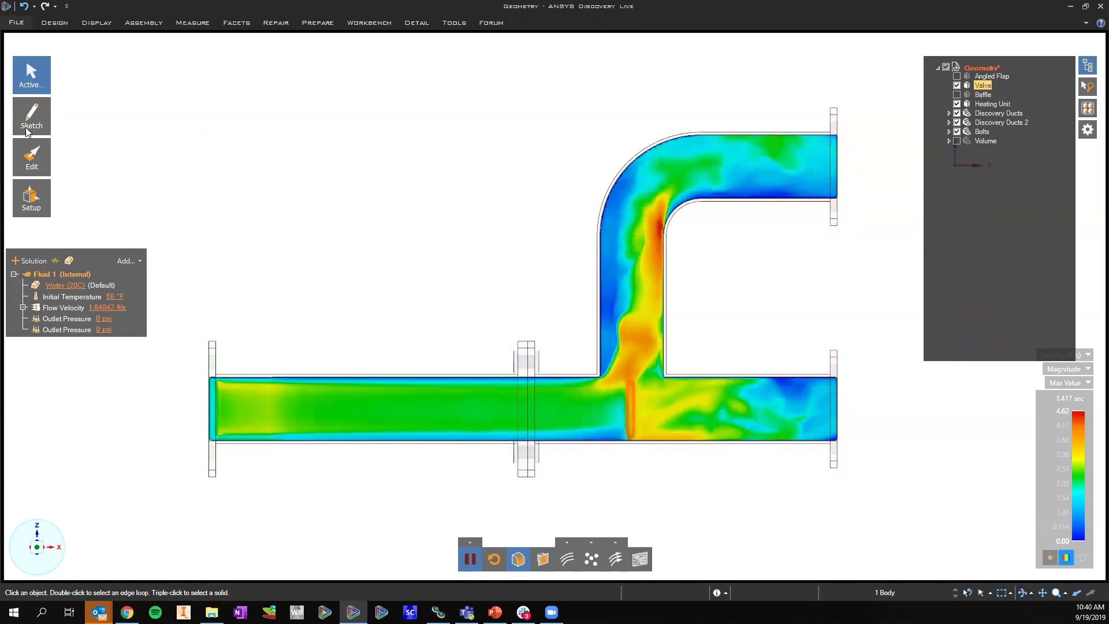
click(32, 156)
click(110, 157)
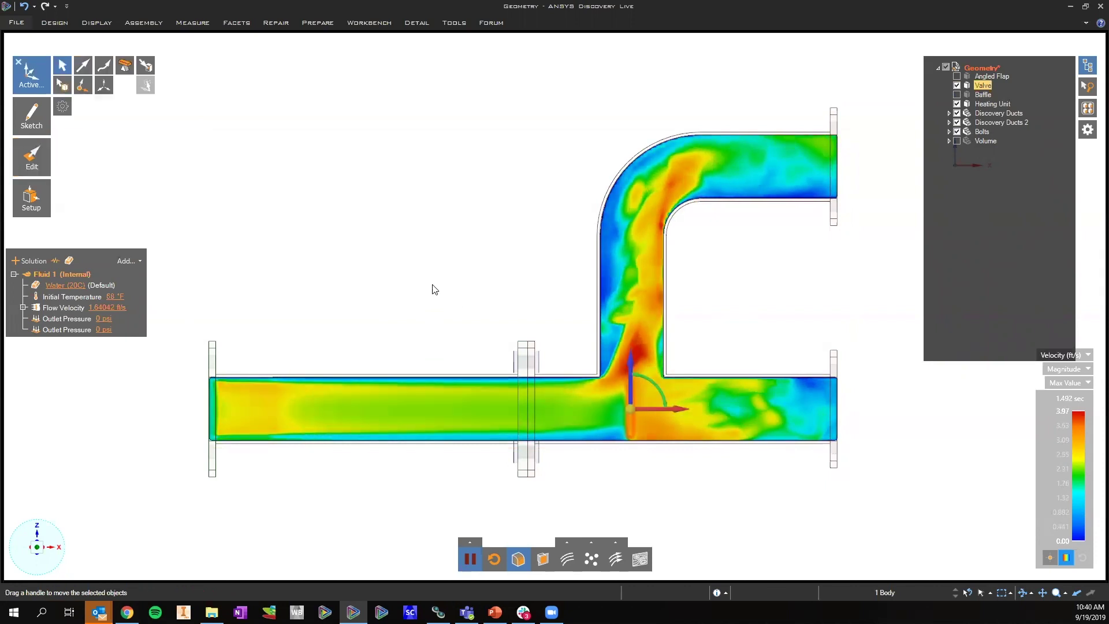
drag(649, 383, 668, 400)
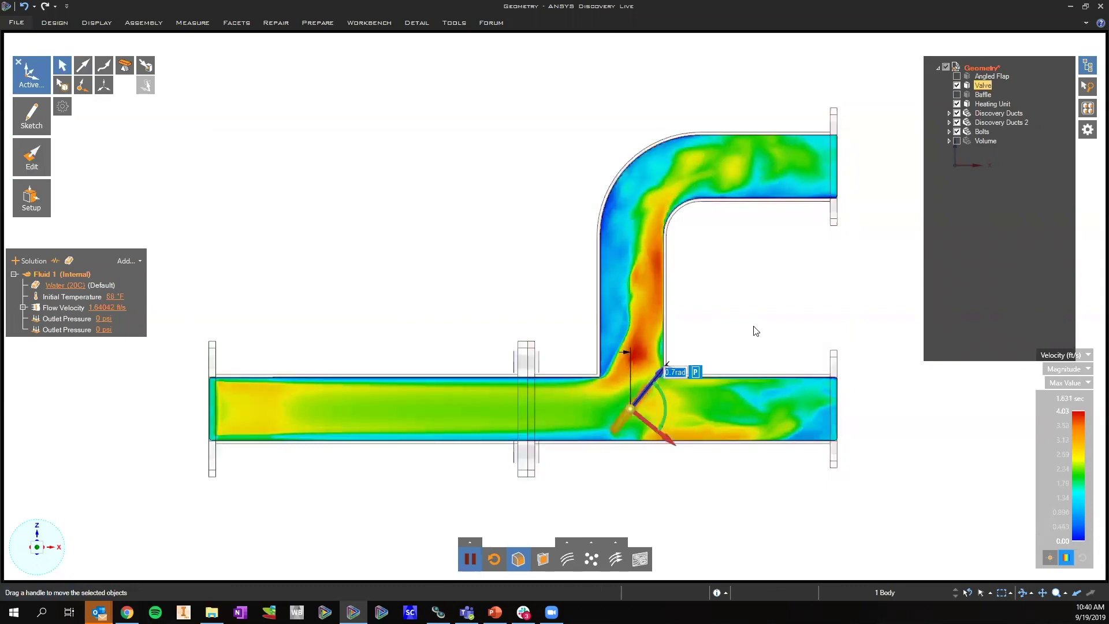
click(754, 332)
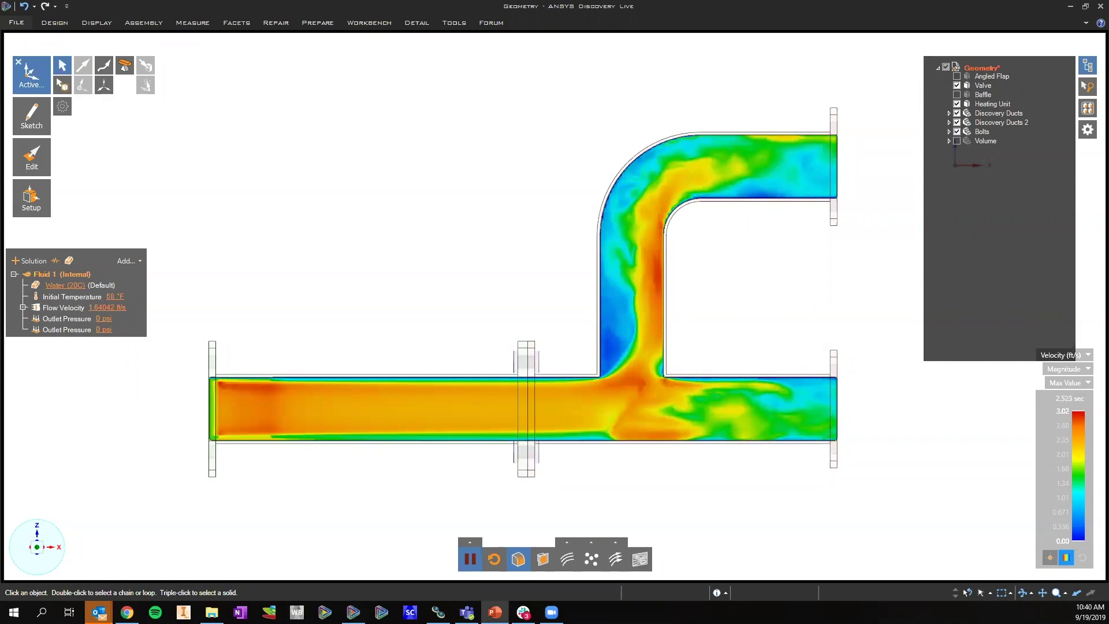
Switch to the 09192019 AVA presentation in PowerPoint, maximize its window and go to the title slide
click(495, 612)
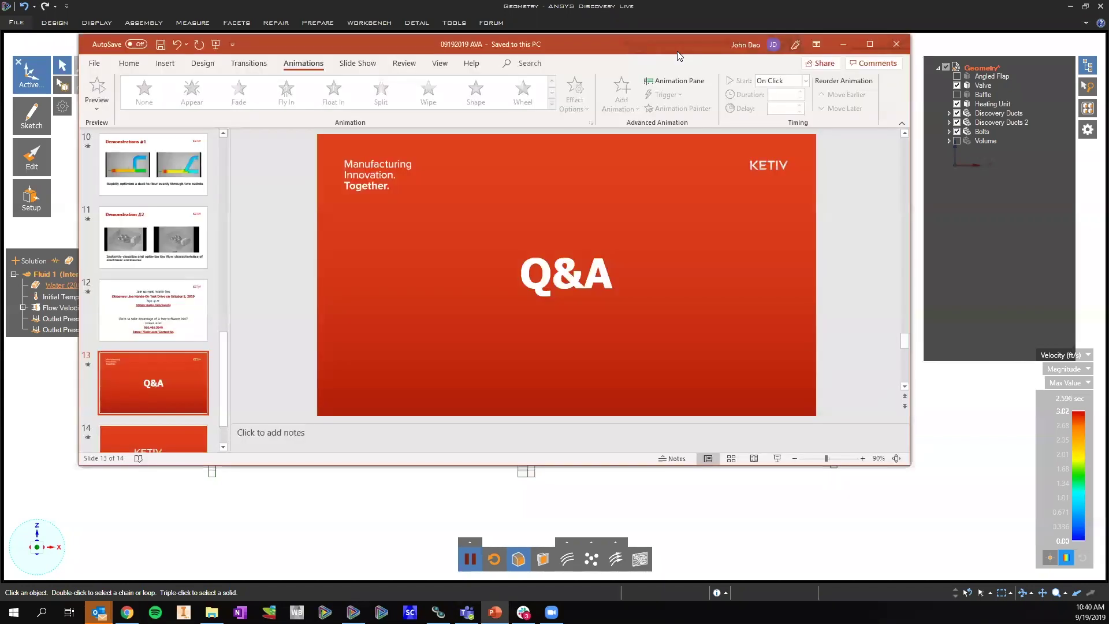
double_click(395, 41)
scroll(177, 184, up, 15)
click(146, 166)
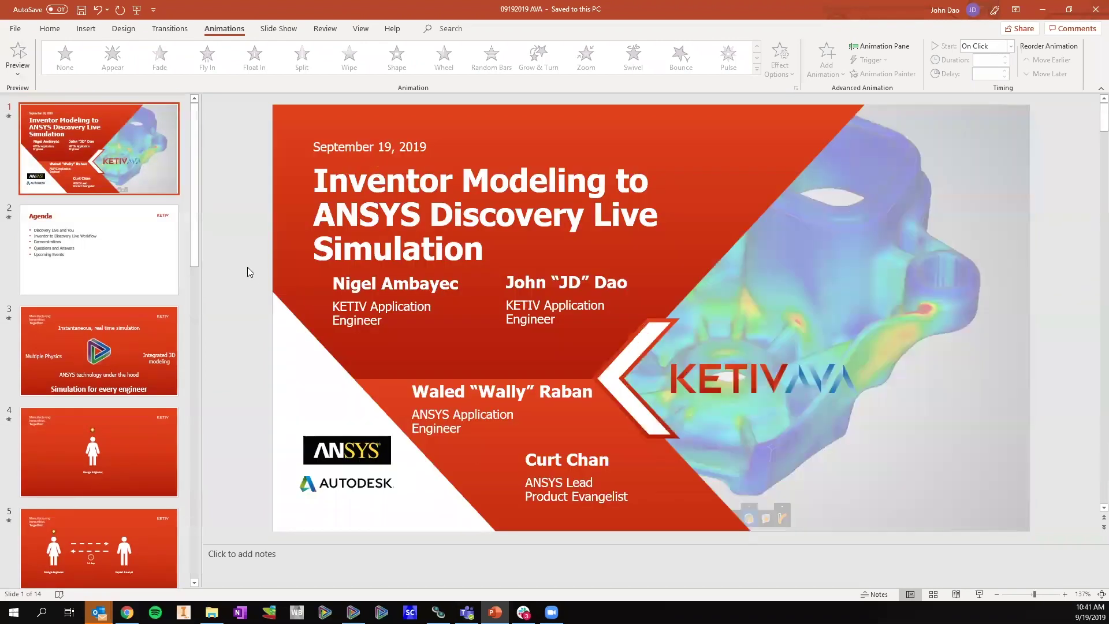